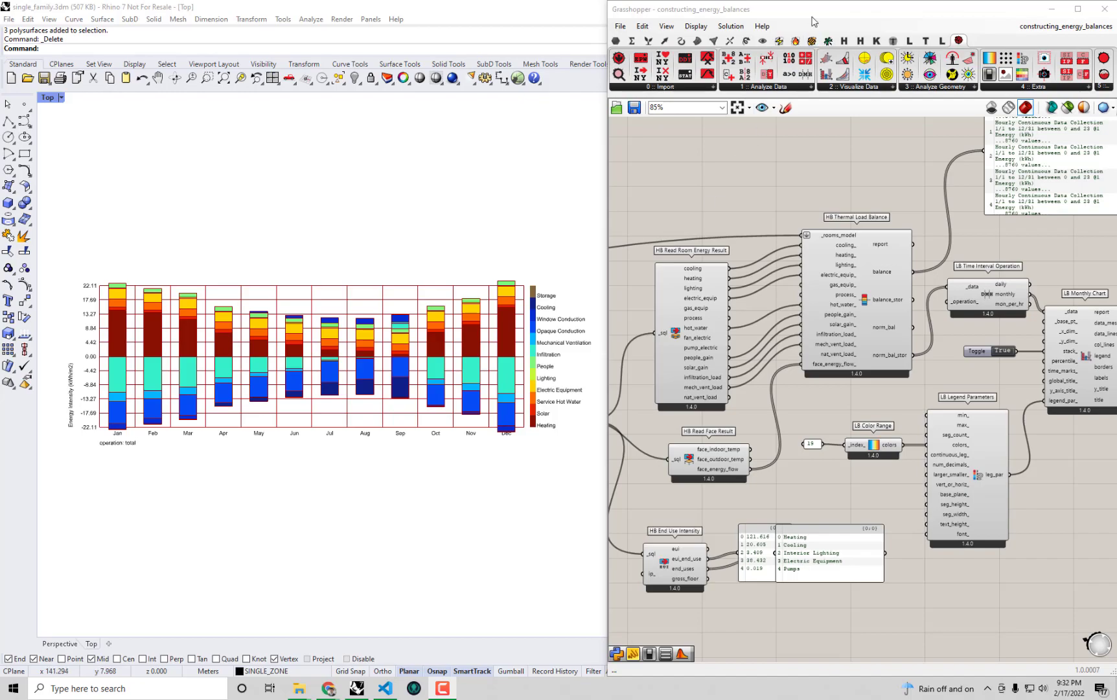
- Maximize Grasshopper and nudge HB Thermal Load Balance and HB Read Room Energy Result down
{"action": "left_click_drag", "start_coordinate": [814, 20], "coordinate": [1, 29]}
{"action": "double_click", "coordinate": [278, 6]}
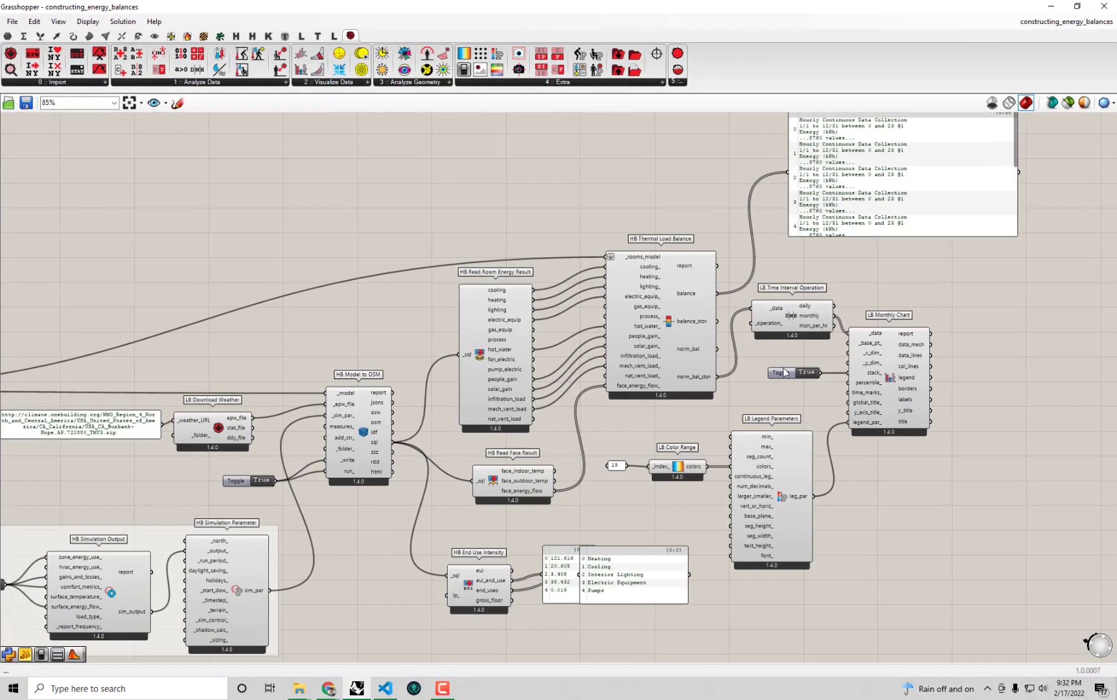
{"action": "right_click_drag", "start_coordinate": [547, 350], "coordinate": [659, 318]}
{"action": "left_click_drag", "start_coordinate": [772, 285], "coordinate": [771, 296]}
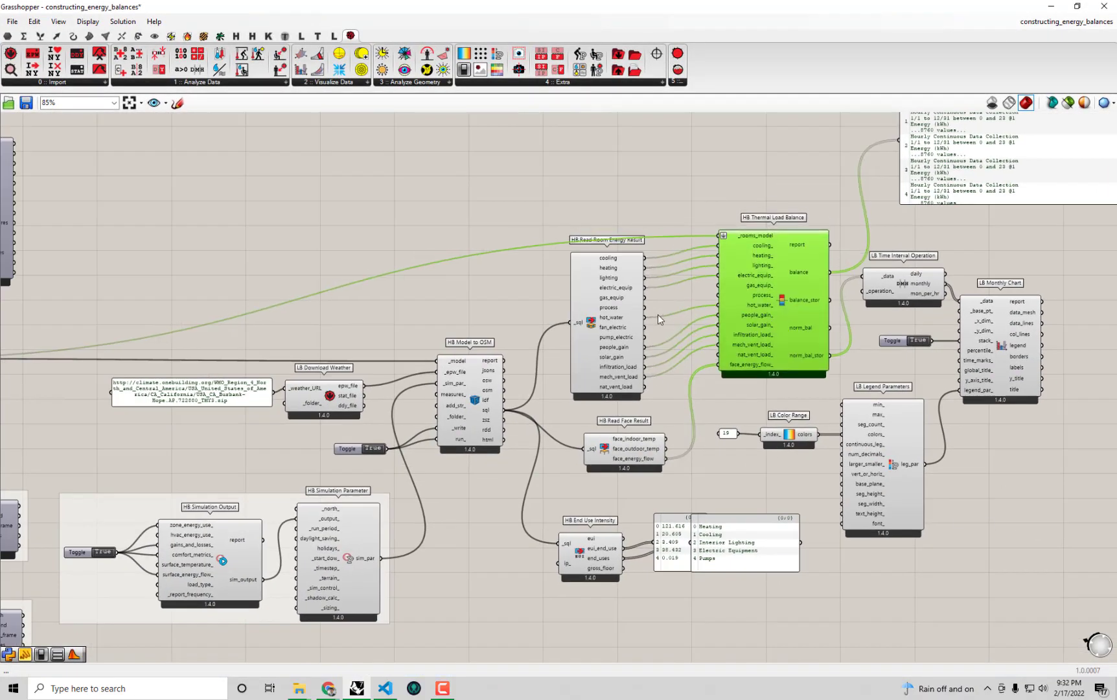
{"action": "left_click_drag", "start_coordinate": [592, 317], "coordinate": [596, 338]}
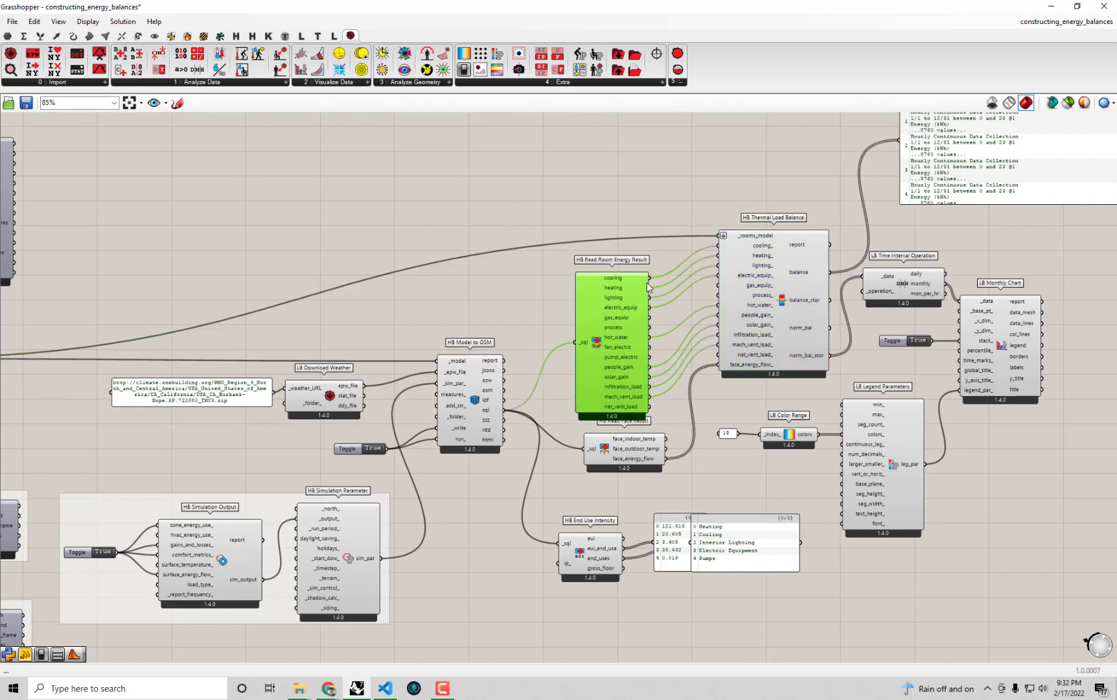
- Move LB Time Interval Operation slightly down and display the HB-Energy component tab
{"action": "scroll", "coordinate": [646, 282], "scroll_direction": "up", "scroll_amount": 1}
{"action": "left_click", "coordinate": [766, 296]}
{"action": "right_click_drag", "start_coordinate": [953, 289], "coordinate": [885, 282]}
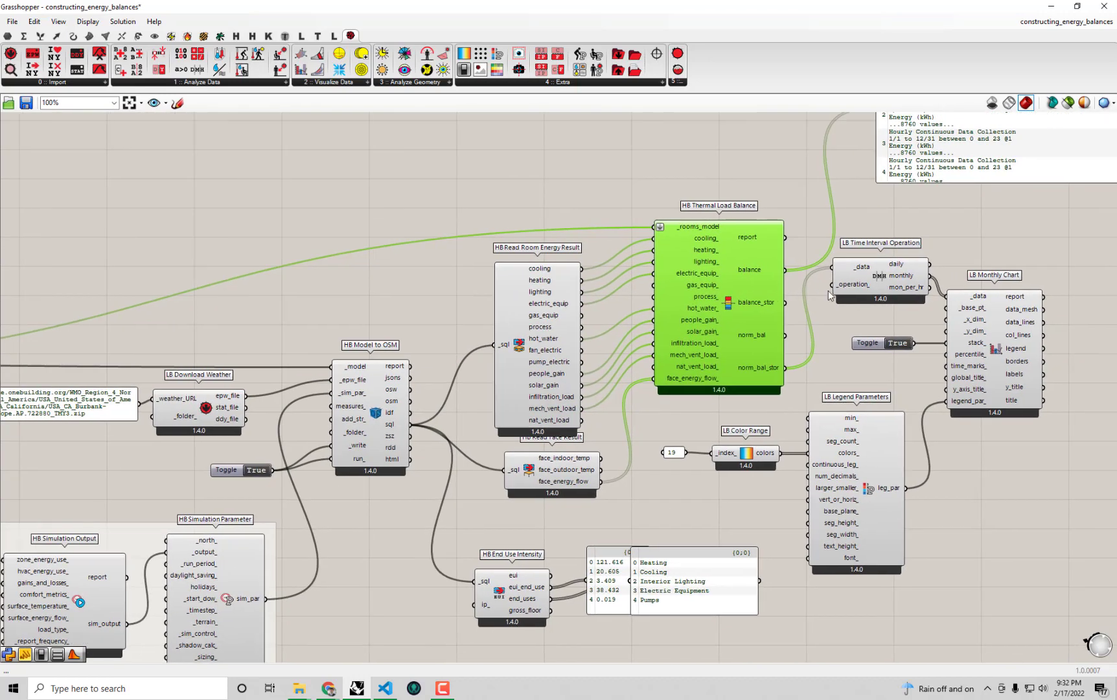
{"action": "left_click", "coordinate": [885, 282]}
{"action": "left_click_drag", "start_coordinate": [885, 282], "coordinate": [887, 303]}
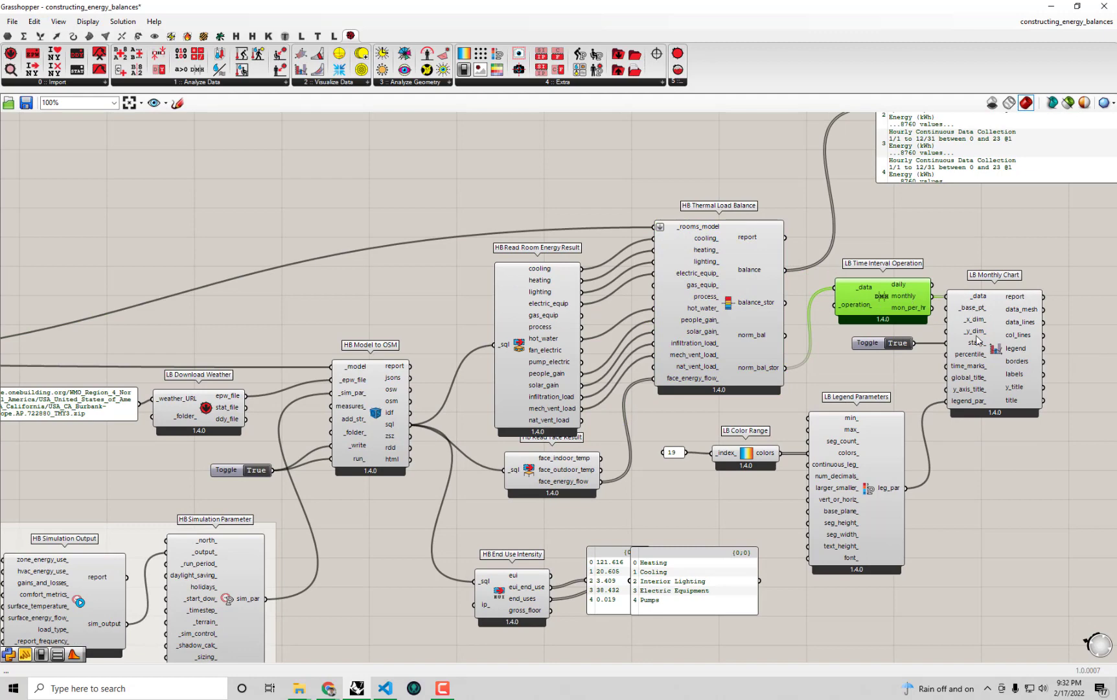
{"action": "right_click_drag", "start_coordinate": [381, 241], "coordinate": [374, 160]}
{"action": "left_click", "coordinate": [188, 37]}
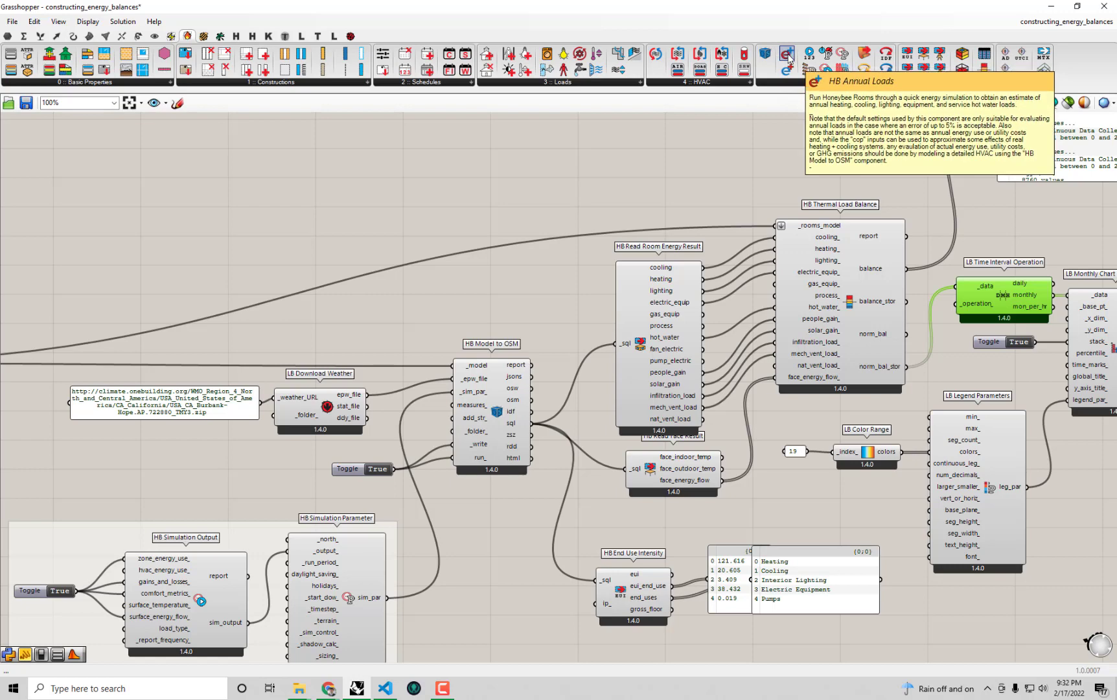
- Drag HB Annual Loads from the Simulate panel onto the canvas above HB Model to OSM
{"action": "left_click_drag", "start_coordinate": [788, 57], "coordinate": [493, 173]}
{"action": "right_click_drag", "start_coordinate": [493, 172], "coordinate": [537, 264]}
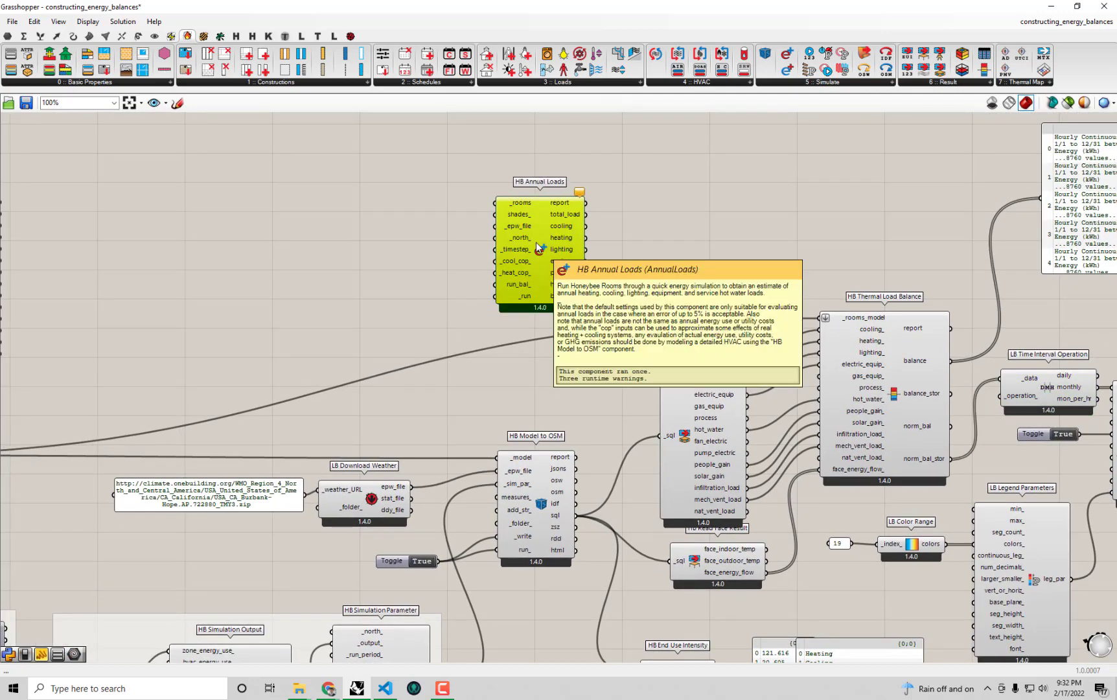
{"action": "left_click_drag", "start_coordinate": [527, 494], "coordinate": [530, 488]}
{"action": "left_click", "coordinate": [550, 414]}
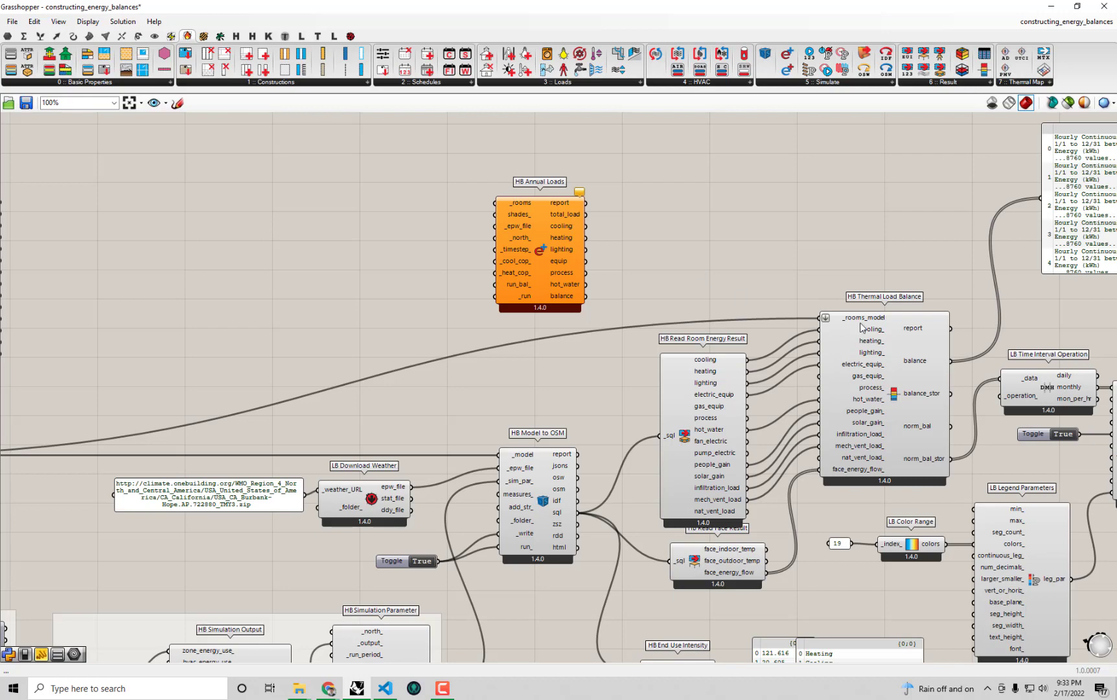
- Tidy the layout by nudging HB Annual Loads and HB Model to OSM into place
{"action": "right_click_drag", "start_coordinate": [863, 328], "coordinate": [762, 294]}
{"action": "left_click", "coordinate": [1058, 382]}
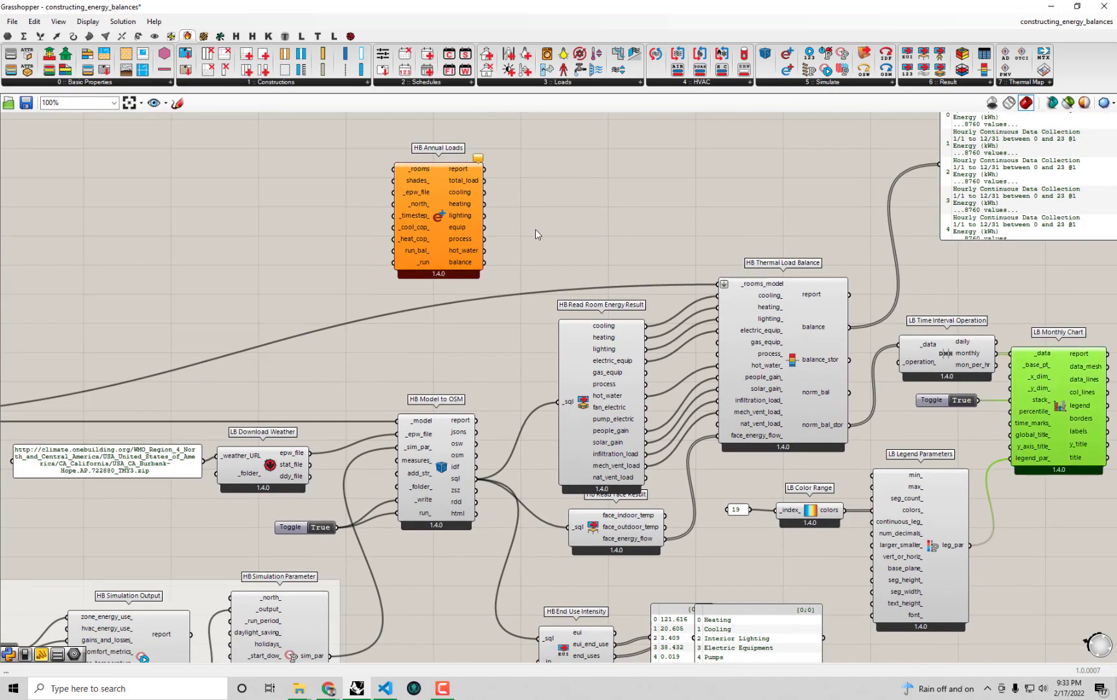
{"action": "right_click_drag", "start_coordinate": [543, 229], "coordinate": [613, 249]}
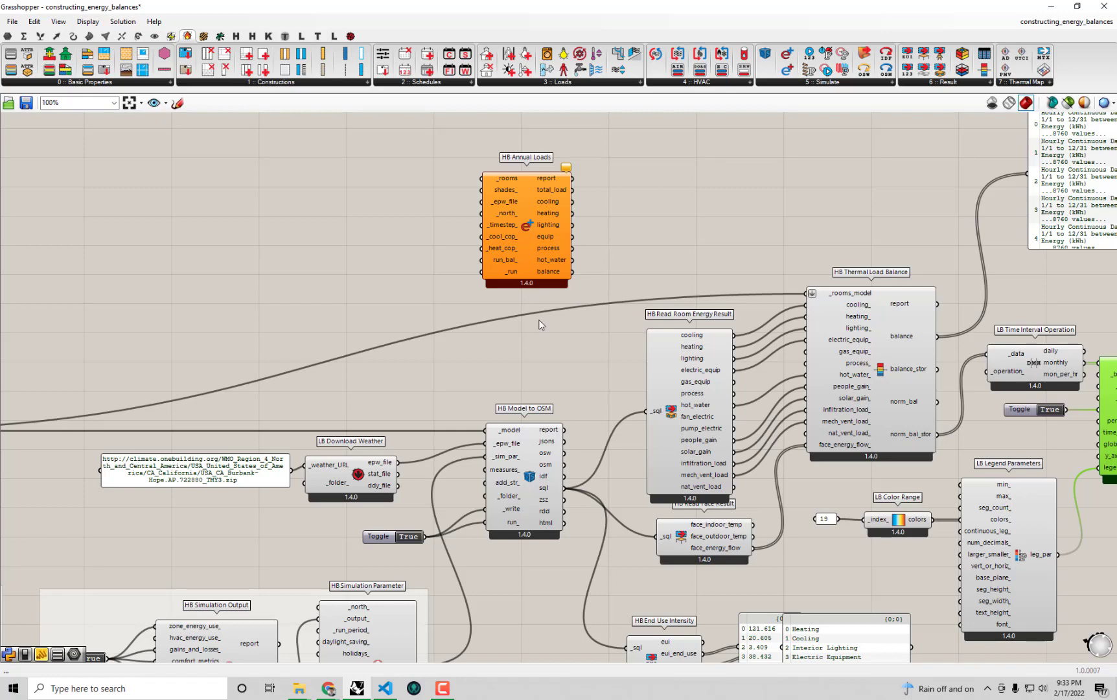
{"action": "left_click_drag", "start_coordinate": [526, 241], "coordinate": [528, 228]}
{"action": "left_click", "coordinate": [530, 476]}
{"action": "left_click_drag", "start_coordinate": [530, 477], "coordinate": [530, 477]}
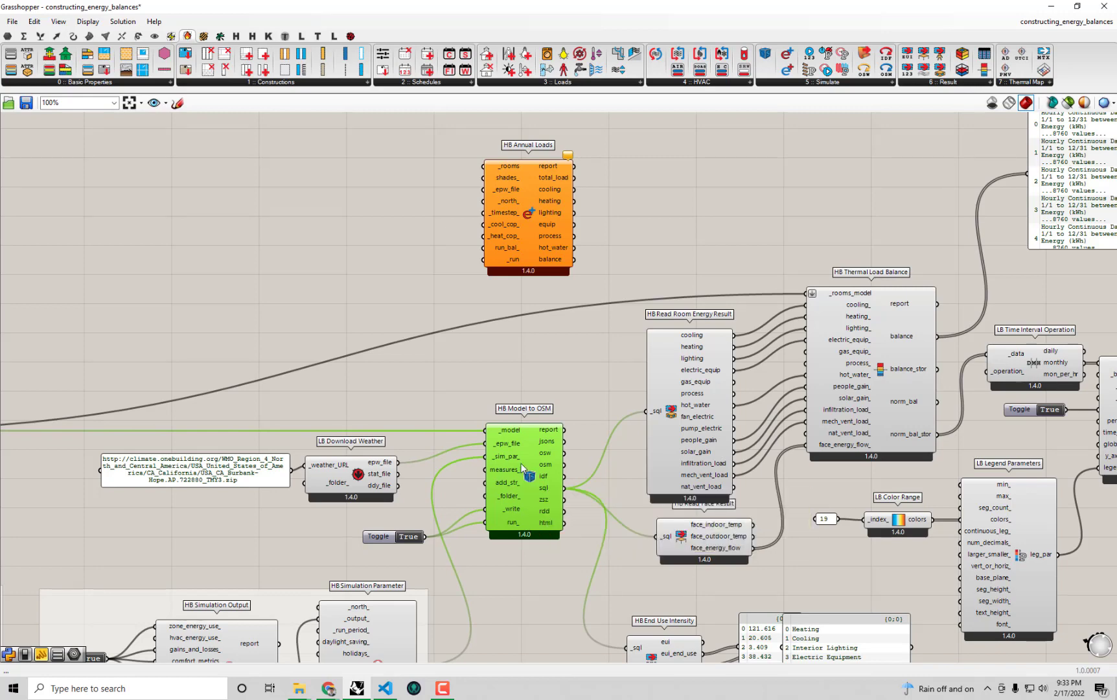
{"action": "left_click", "coordinate": [607, 416]}
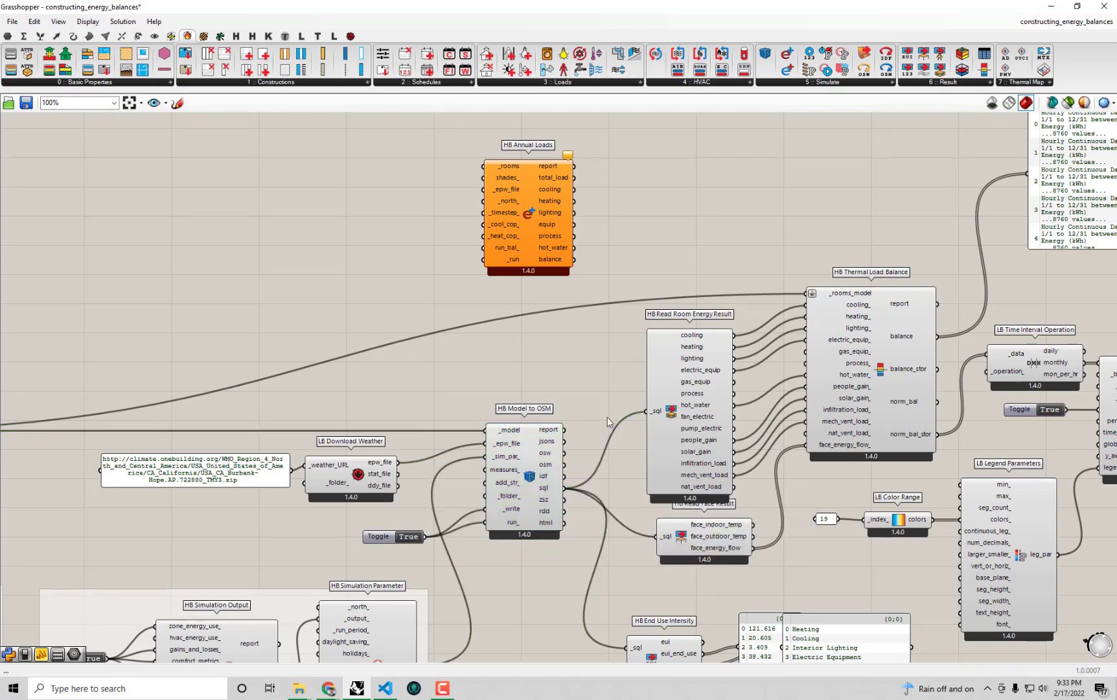
{"action": "right_click_drag", "start_coordinate": [489, 259], "coordinate": [547, 301]}
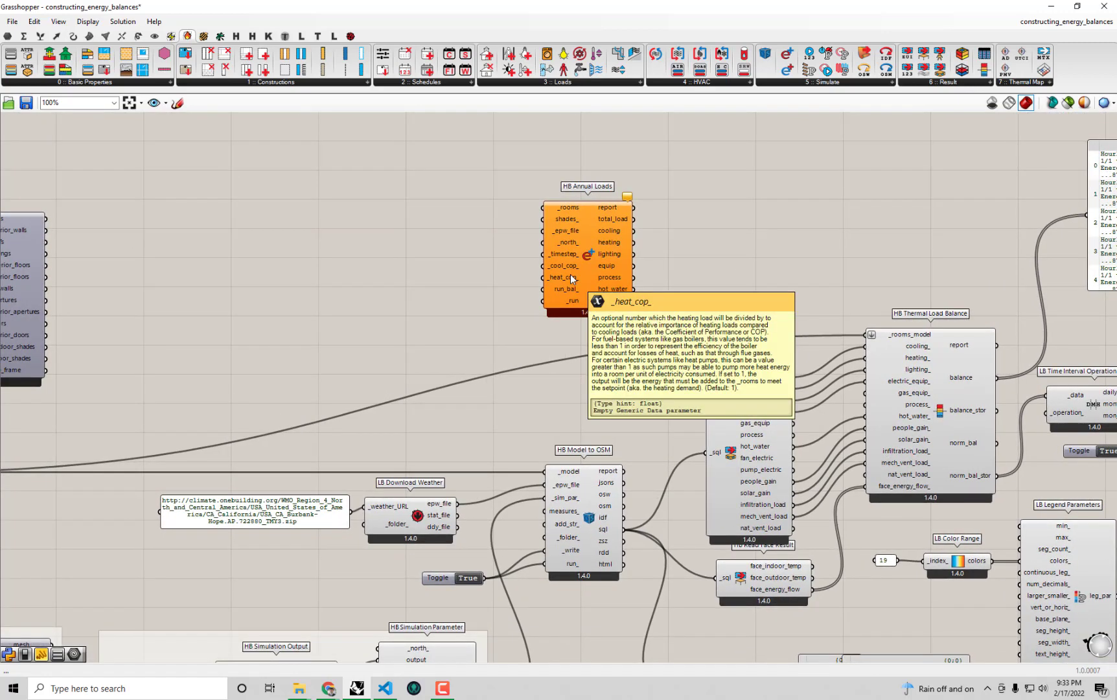
{"action": "right_click_drag", "start_coordinate": [572, 278], "coordinate": [621, 249]}
{"action": "left_click_drag", "start_coordinate": [643, 237], "coordinate": [604, 252]}
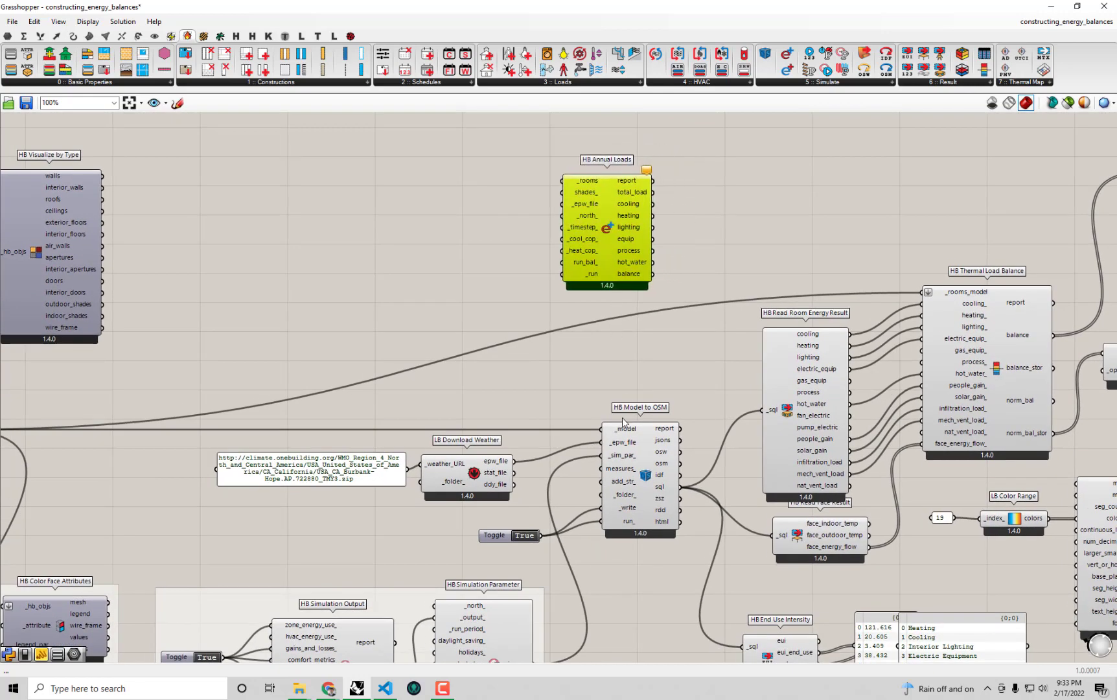
- Move HB Visualize by Type and HB Model aside to expose the room-building components
{"action": "right_click_drag", "start_coordinate": [491, 391], "coordinate": [749, 389]}
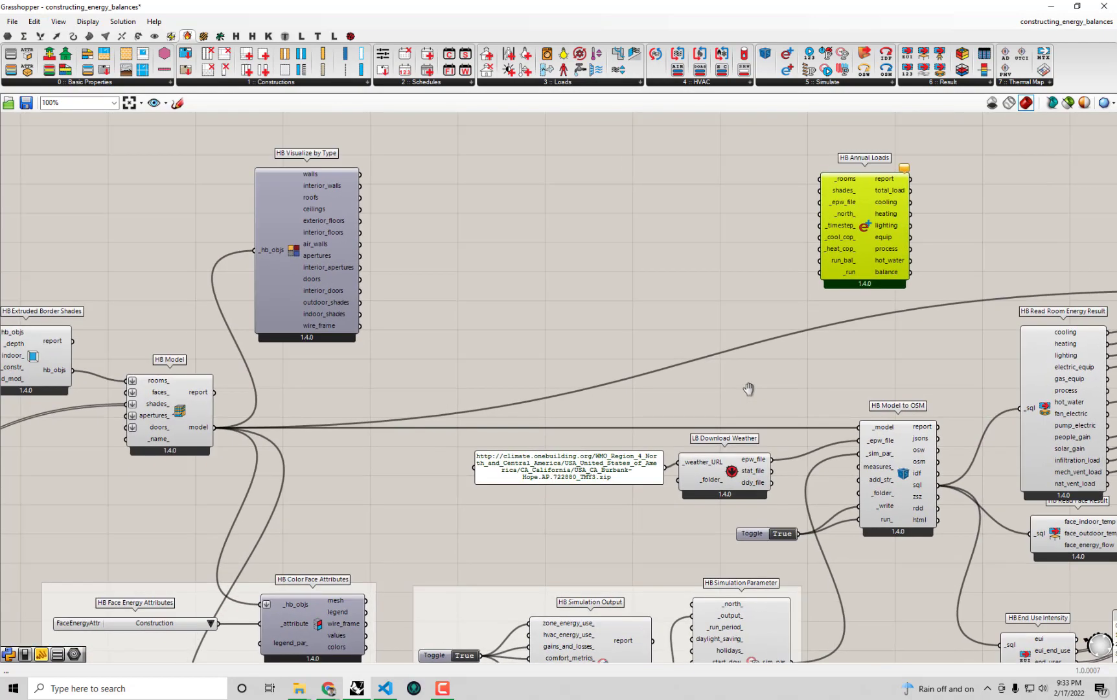
{"action": "scroll", "coordinate": [828, 182], "scroll_direction": "up", "scroll_amount": 2}
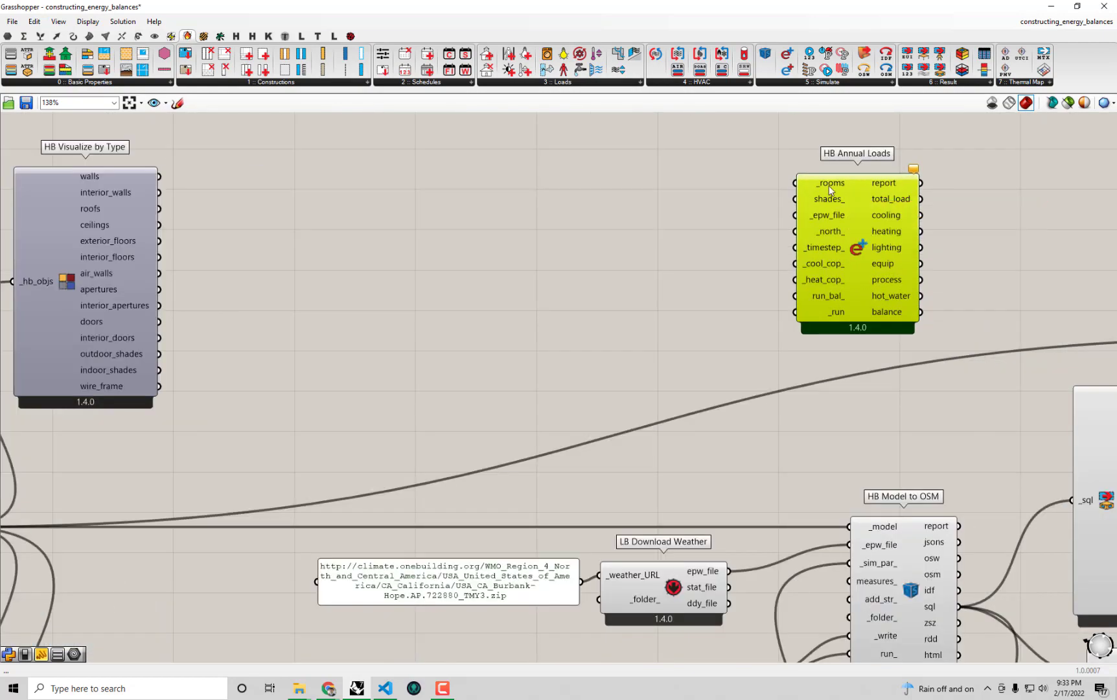
{"action": "scroll", "coordinate": [768, 247], "scroll_direction": "down", "scroll_amount": 1}
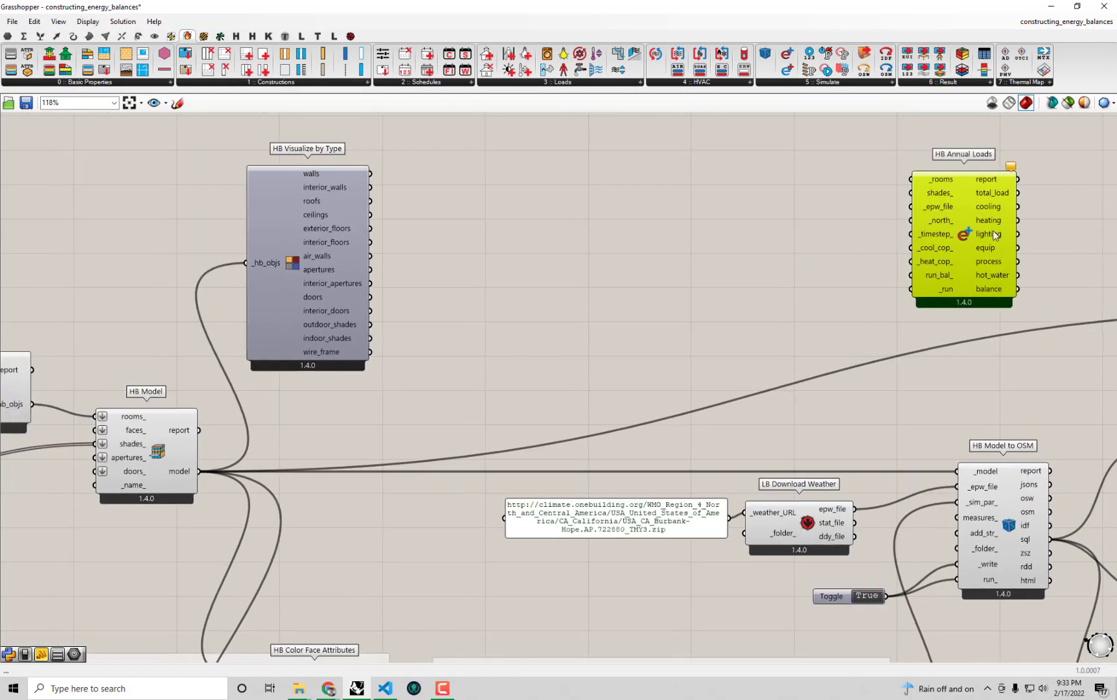
{"action": "left_click_drag", "start_coordinate": [993, 231], "coordinate": [178, 212]}
{"action": "right_click_drag", "start_coordinate": [179, 213], "coordinate": [536, 228]}
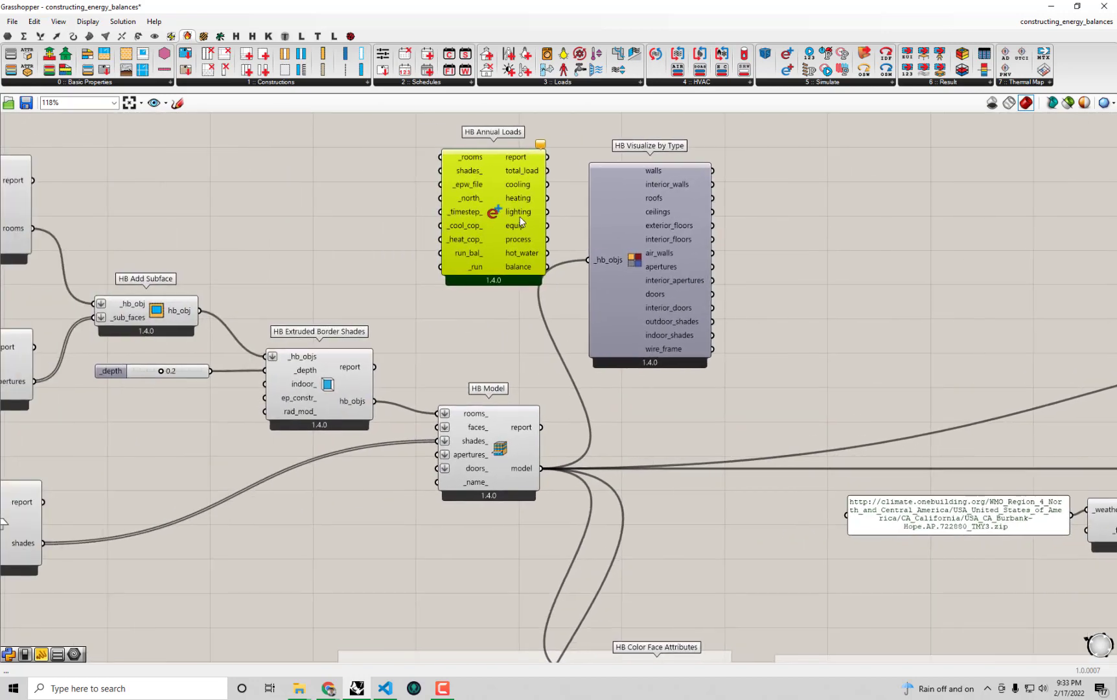
{"action": "left_click_drag", "start_coordinate": [681, 263], "coordinate": [793, 238]}
{"action": "left_click_drag", "start_coordinate": [473, 471], "coordinate": [518, 522]}
{"action": "right_click_drag", "start_coordinate": [422, 404], "coordinate": [599, 393]}
- Add a Panel fed by hb_objs, confirming the room is Room_13
{"action": "double_click", "coordinate": [657, 369]}
{"action": "type", "text": "p"}
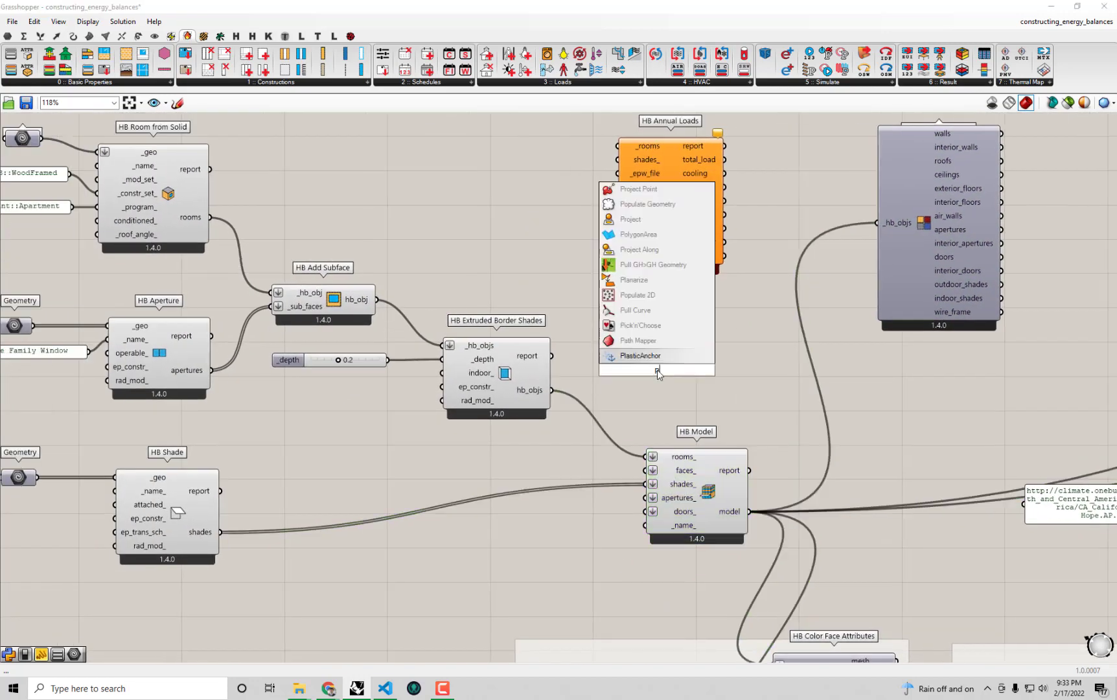
{"action": "type", "text": "anel"}
{"action": "key", "text": "Return"}
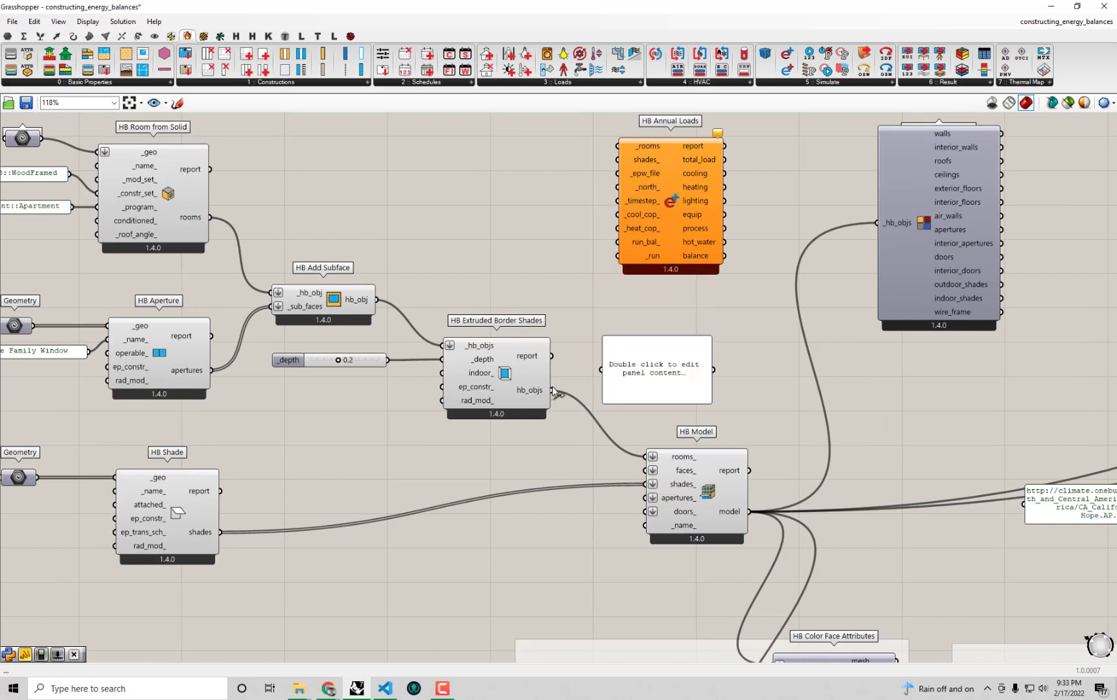
{"action": "left_click_drag", "start_coordinate": [554, 391], "coordinate": [602, 369]}
{"action": "left_click_drag", "start_coordinate": [655, 376], "coordinate": [687, 361]}
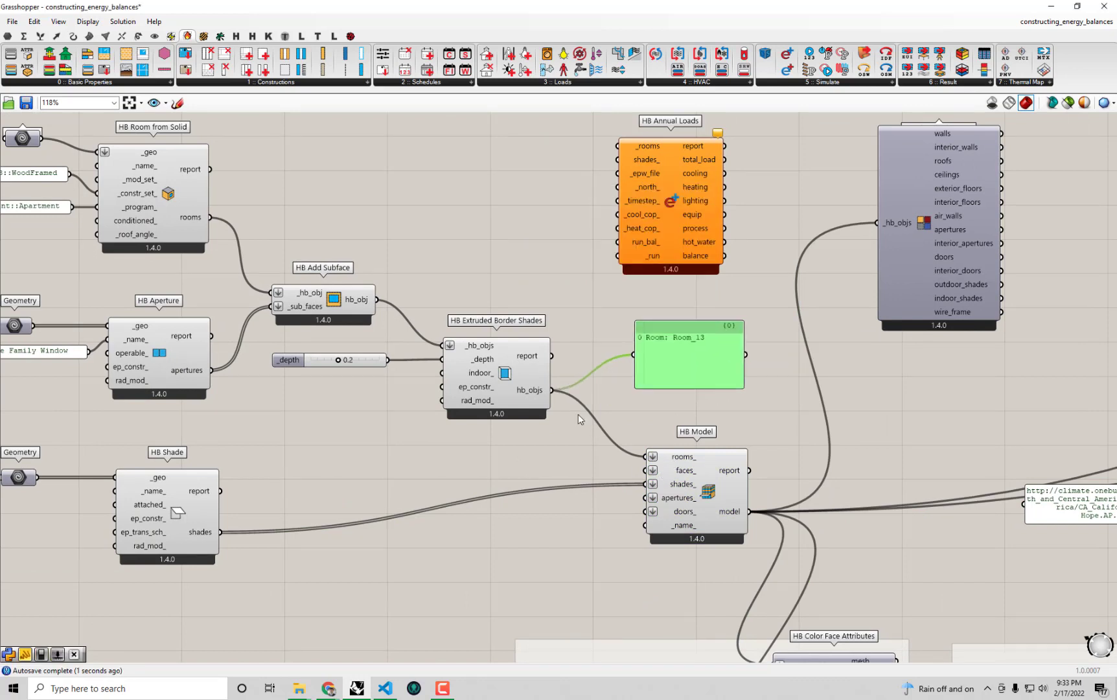
- Wire the room into HB Annual Loads' _rooms and HB Shade's shades into shades_
{"action": "right_click_drag", "start_coordinate": [654, 259], "coordinate": [669, 293]}
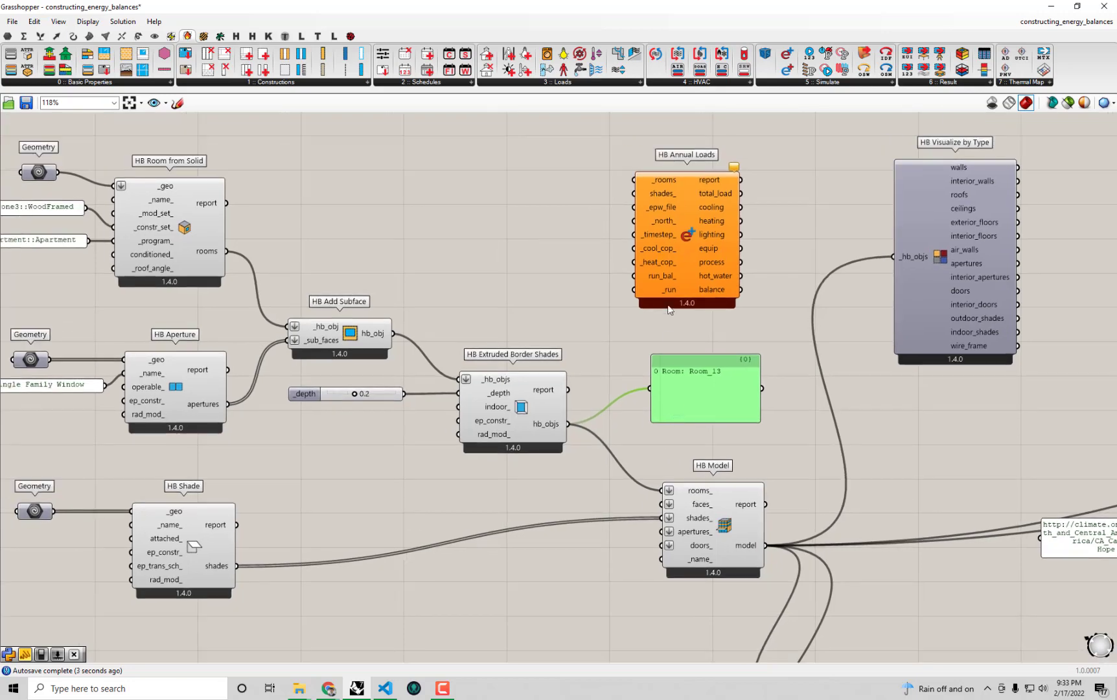
{"action": "left_click_drag", "start_coordinate": [669, 273], "coordinate": [690, 277]}
{"action": "left_click_drag", "start_coordinate": [569, 424], "coordinate": [655, 184]}
{"action": "left_click_drag", "start_coordinate": [712, 376], "coordinate": [743, 382]}
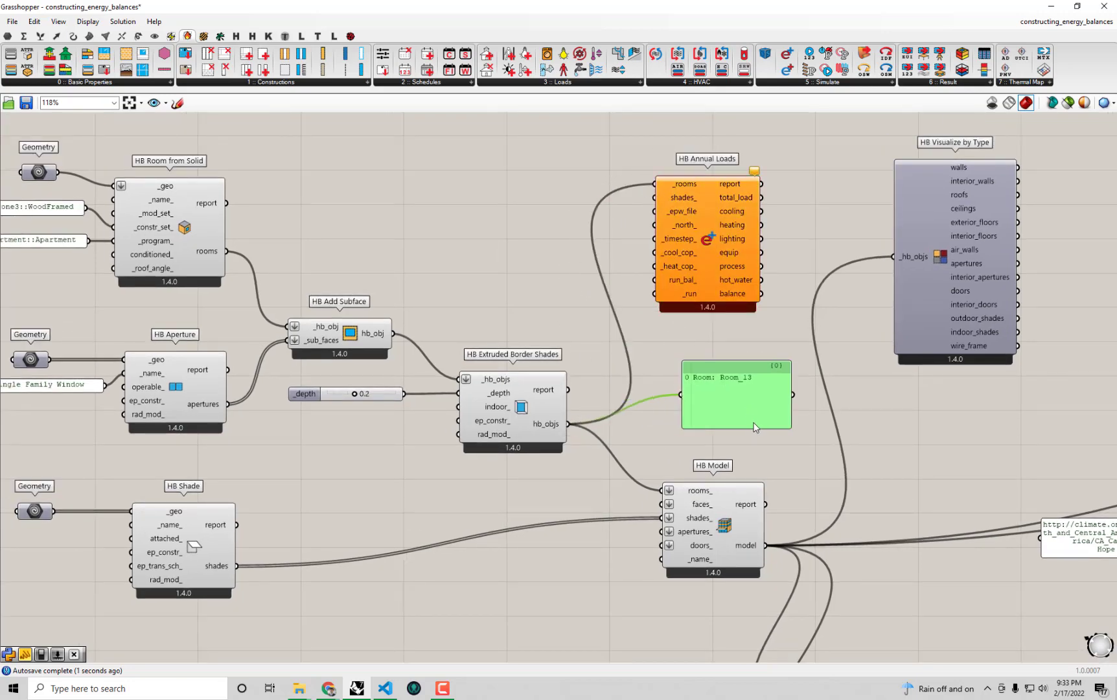
{"action": "left_click_drag", "start_coordinate": [790, 427], "coordinate": [762, 383]}
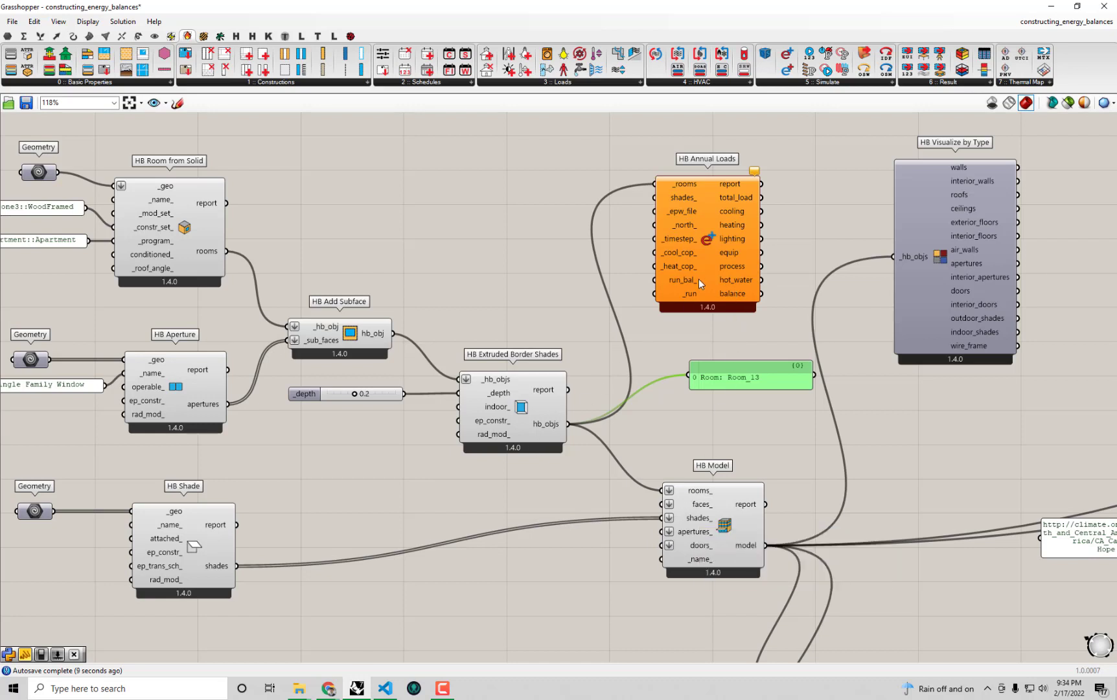
{"action": "left_click_drag", "start_coordinate": [700, 282], "coordinate": [705, 293]}
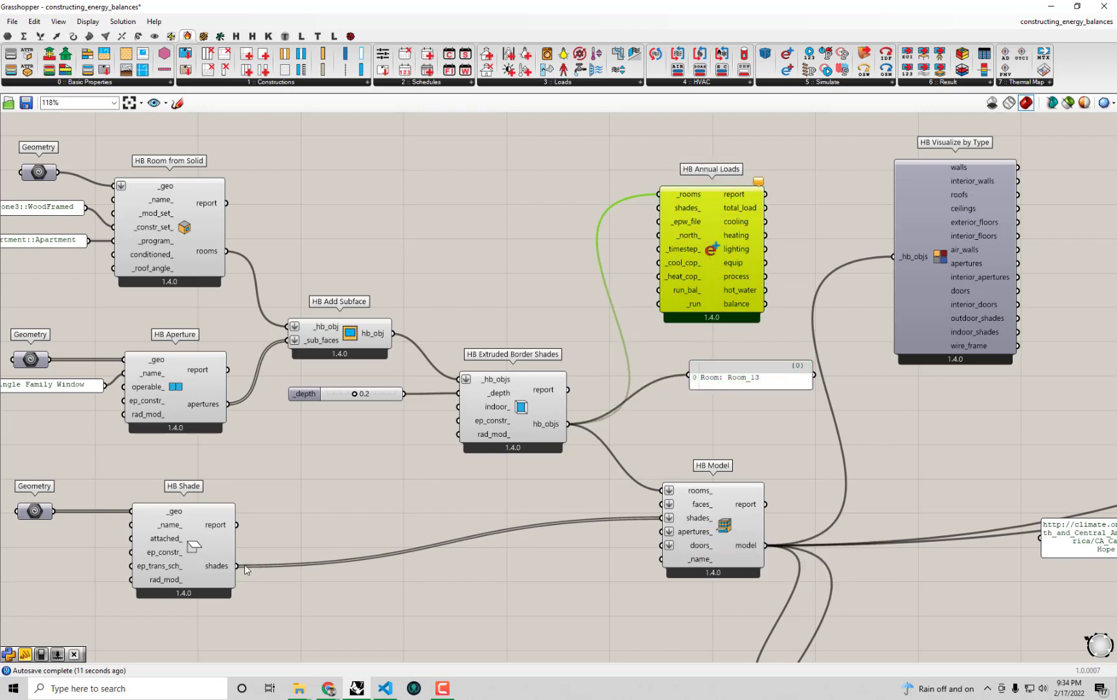
{"action": "left_click_drag", "start_coordinate": [238, 566], "coordinate": [659, 208]}
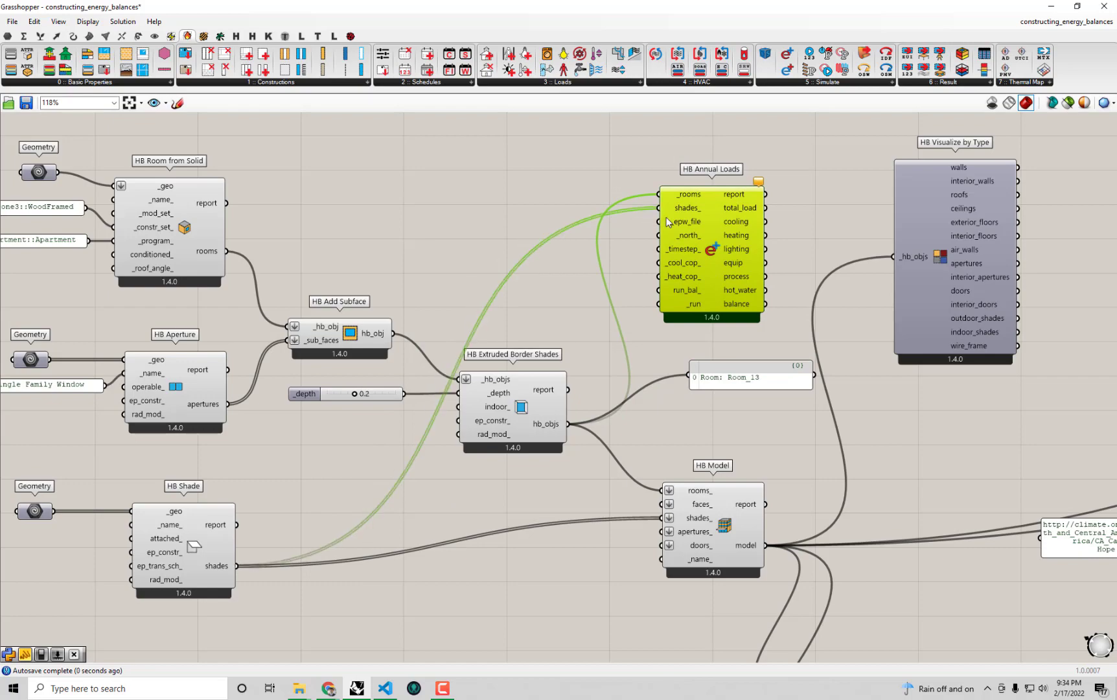
- Move HB Annual Loads beside HB Visualize by Type and shift HB Visualize by Type up-left
{"action": "scroll", "coordinate": [683, 236], "scroll_direction": "down", "scroll_amount": 2}
{"action": "right_click_drag", "start_coordinate": [564, 239], "coordinate": [481, 224]}
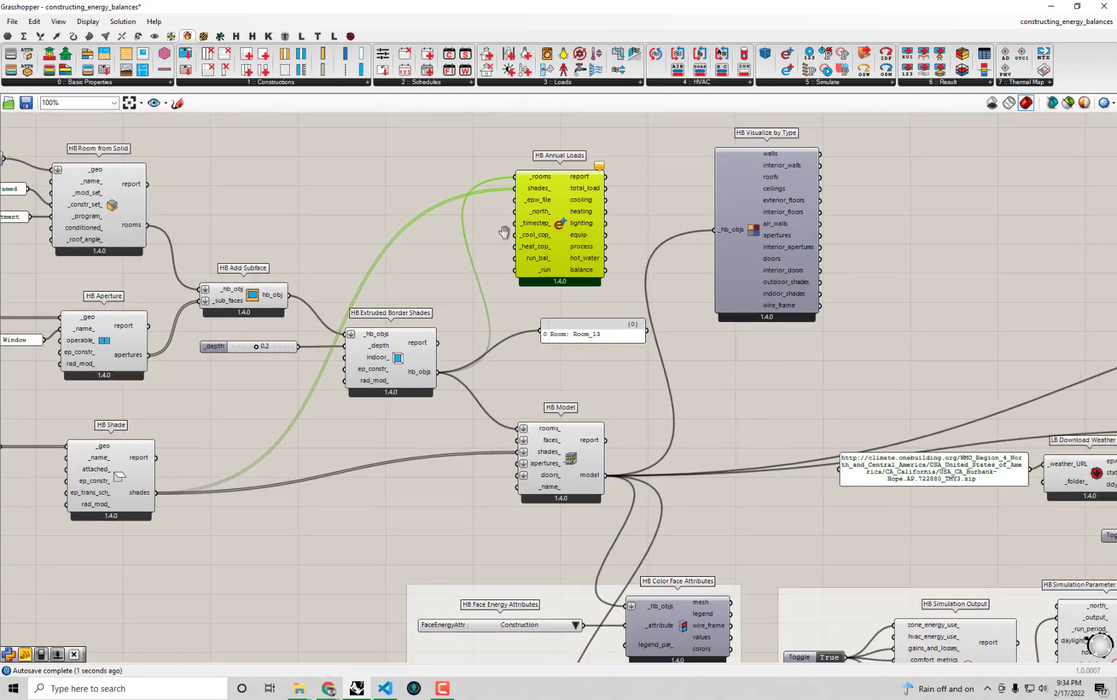
{"action": "right_click_drag", "start_coordinate": [512, 298], "coordinate": [383, 295]}
{"action": "mouse_move", "coordinate": [1024, 422]}
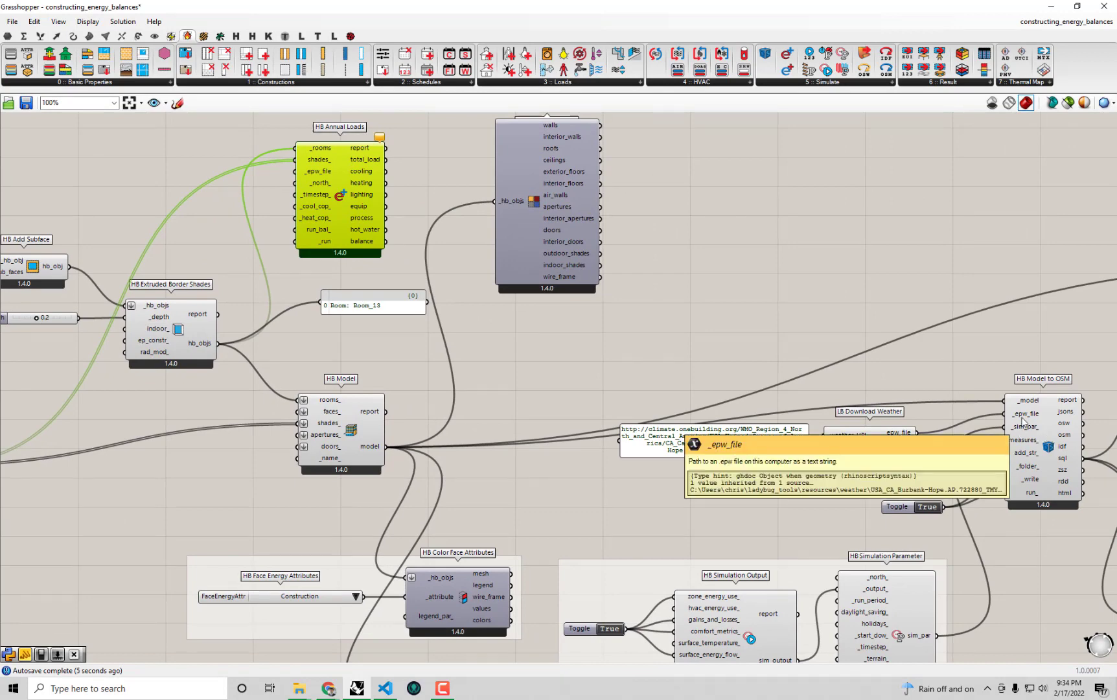
{"action": "left_click", "coordinate": [357, 298]}
{"action": "left_click_drag", "start_coordinate": [339, 194], "coordinate": [1038, 239]}
{"action": "right_click_drag", "start_coordinate": [914, 245], "coordinate": [624, 261]}
{"action": "left_click", "coordinate": [288, 201]}
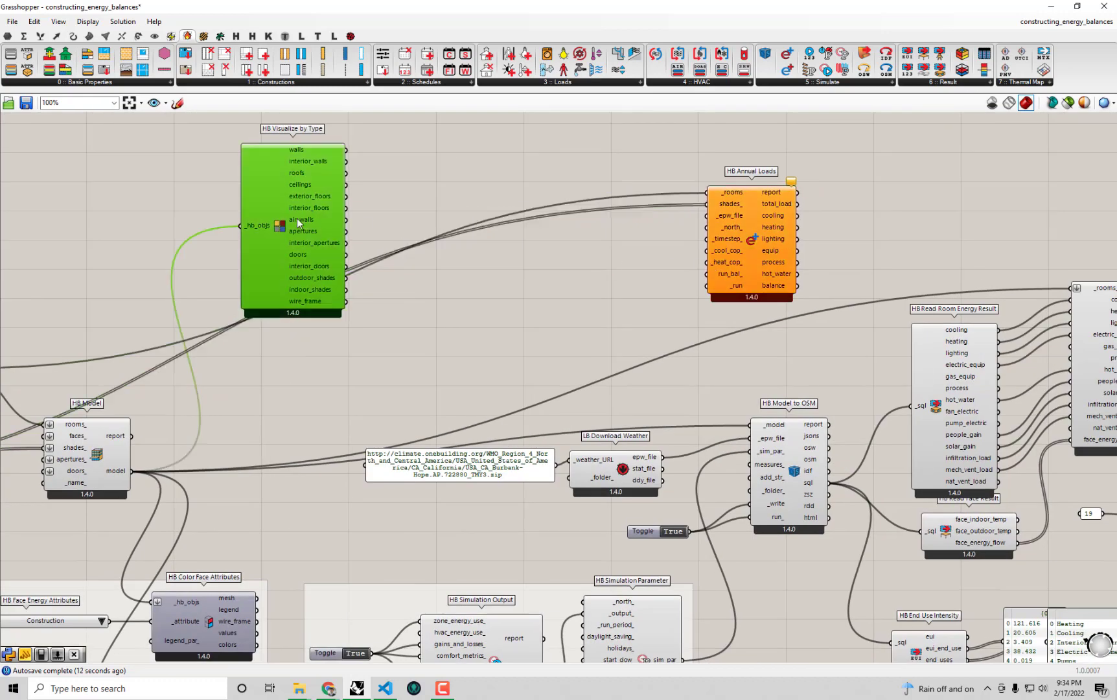
{"action": "left_click_drag", "start_coordinate": [288, 201], "coordinate": [225, 156]}
{"action": "scroll", "coordinate": [840, 305], "scroll_direction": "up", "scroll_amount": 2}
- Wire LB Download Weather's epw_file into HB Annual Loads' _epw_file and dismiss the warning
{"action": "left_click_drag", "start_coordinate": [568, 505], "coordinate": [567, 518]}
{"action": "right_click_drag", "start_coordinate": [696, 499], "coordinate": [616, 501]}
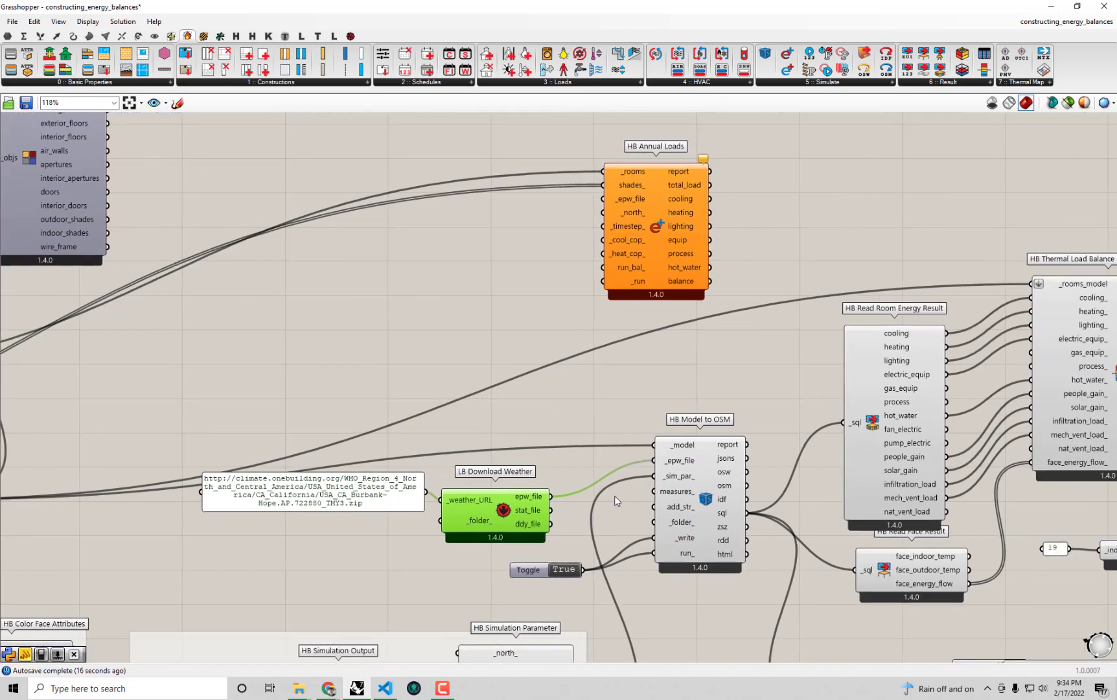
{"action": "left_click_drag", "start_coordinate": [552, 497], "coordinate": [672, 222]}
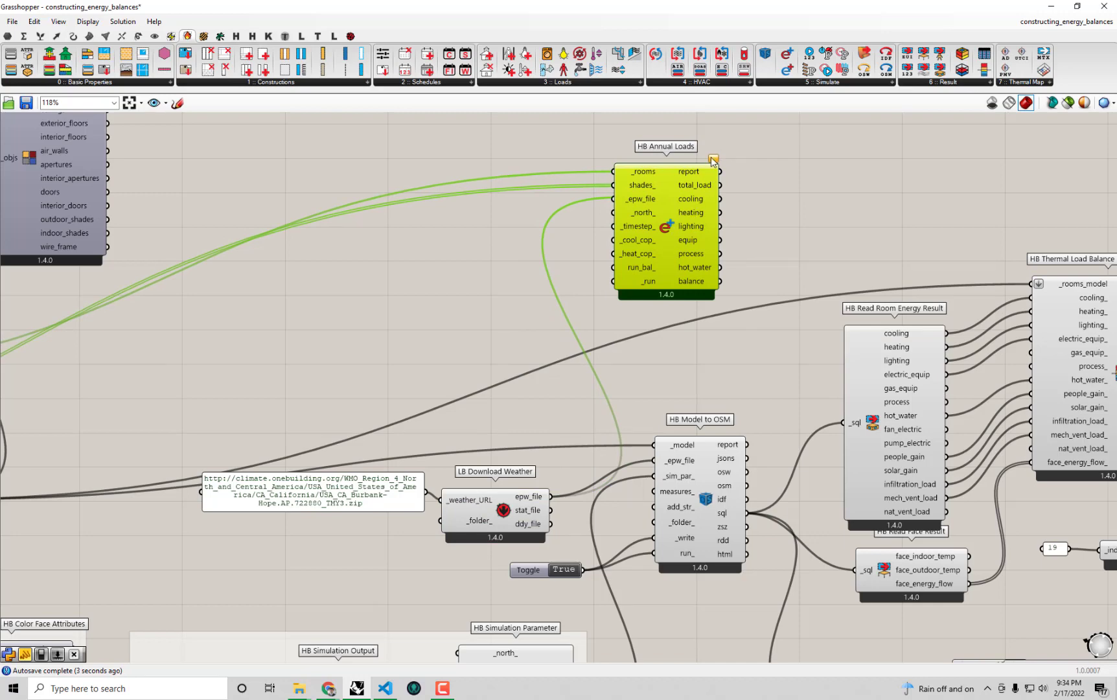
{"action": "mouse_move", "coordinate": [713, 161]}
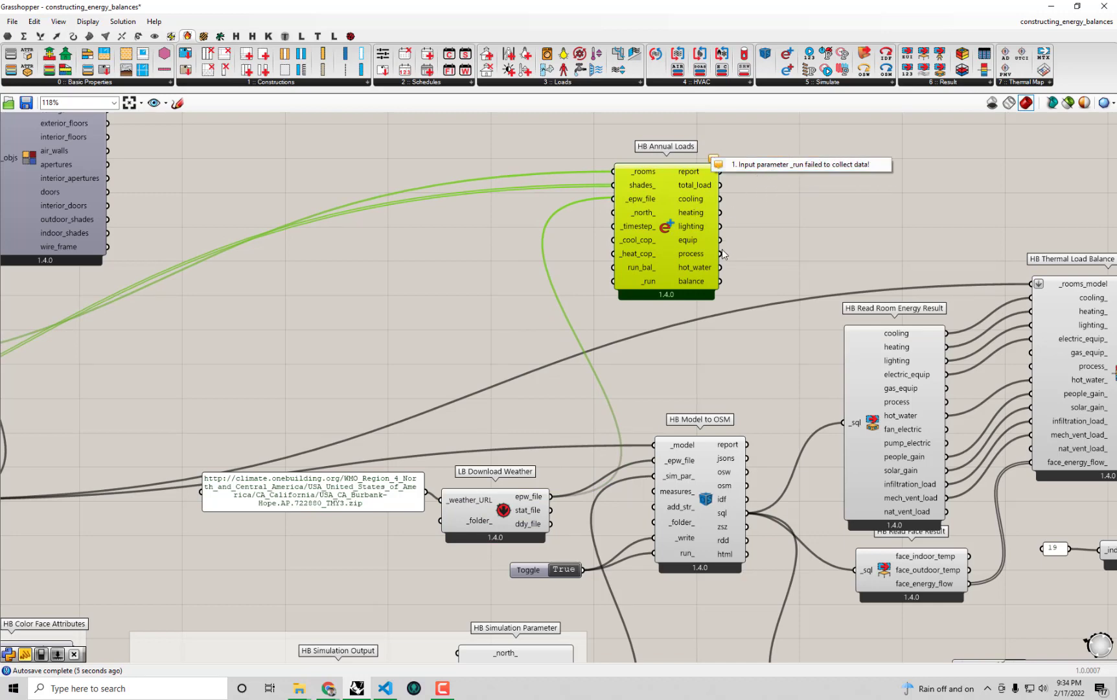
{"action": "left_click", "coordinate": [504, 293]}
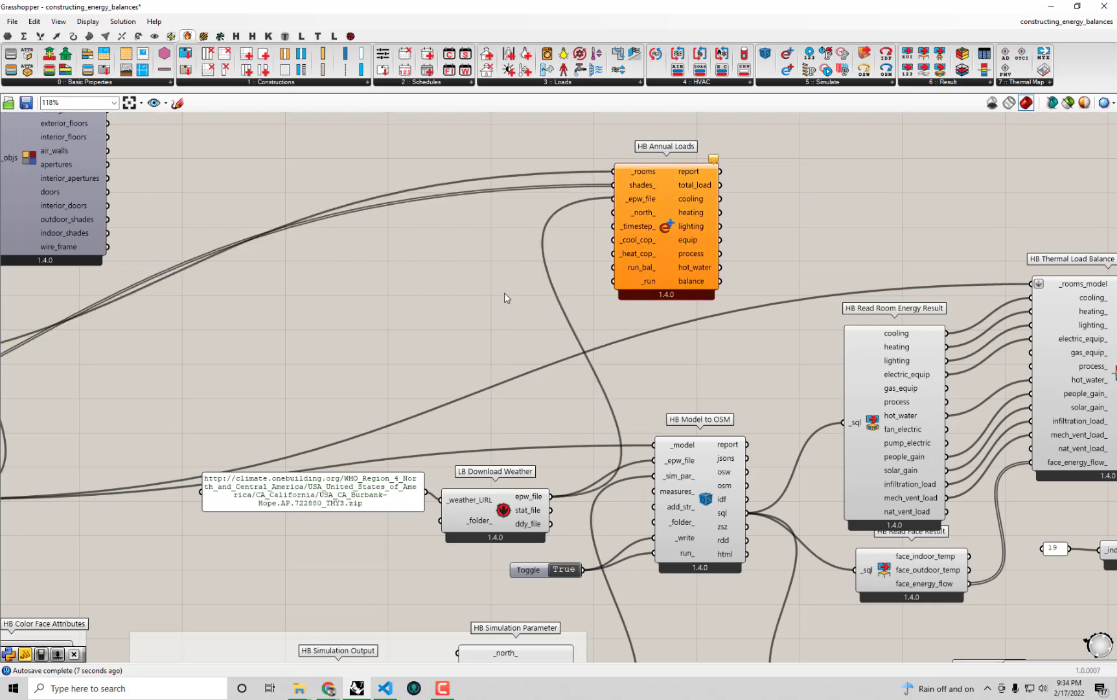
- Add a Boolean Toggle beside HB Annual Loads to drive its _run input
{"action": "double_click", "coordinate": [504, 292]}
{"action": "type", "text": "bool"}
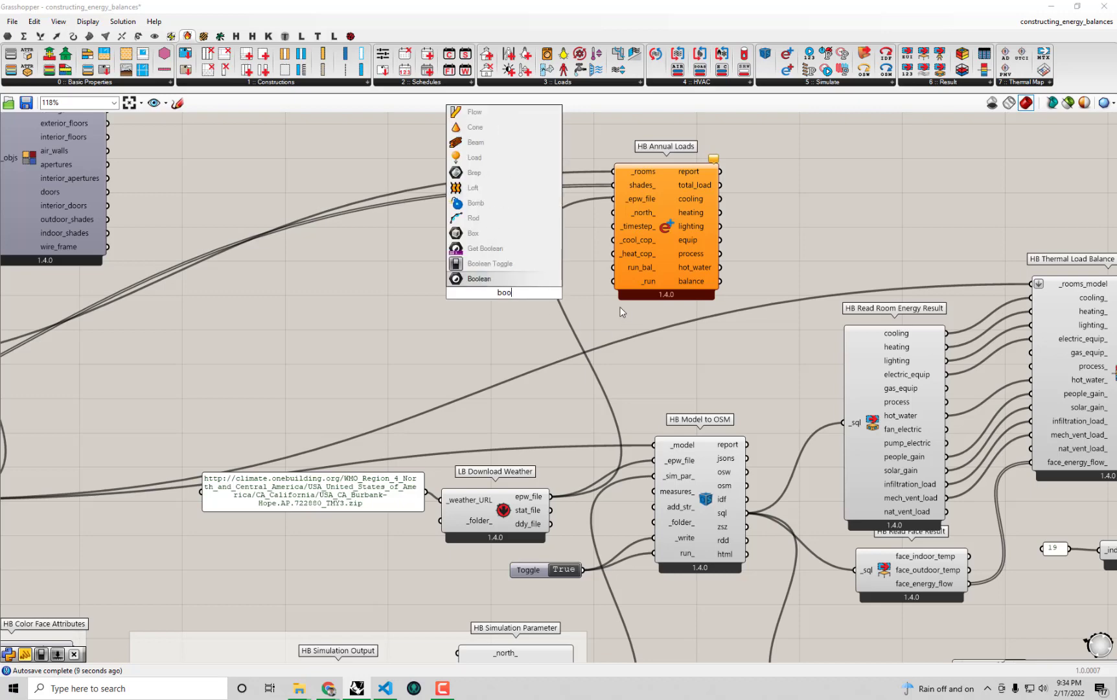
{"action": "key", "text": "Return"}
{"action": "left_click_drag", "start_coordinate": [478, 295], "coordinate": [619, 288]}
{"action": "left_click_drag", "start_coordinate": [660, 277], "coordinate": [647, 279]}
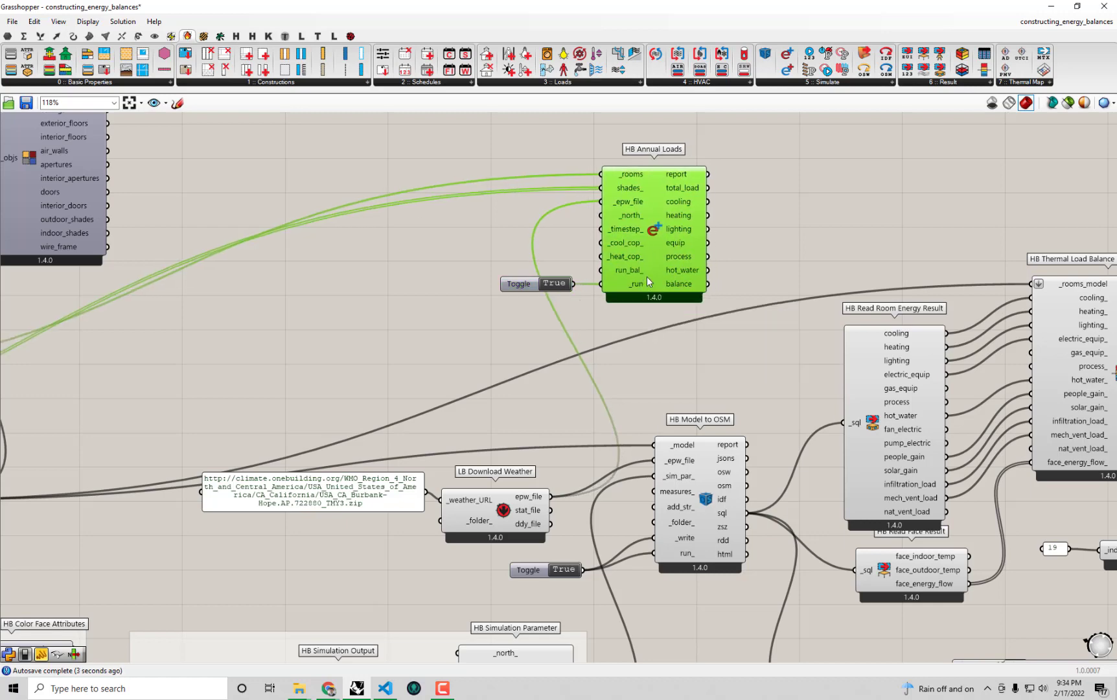
{"action": "left_click", "coordinate": [760, 241]}
- Add an empty Panel next to HB Annual Loads via the 'pan' search
{"action": "double_click", "coordinate": [761, 240]}
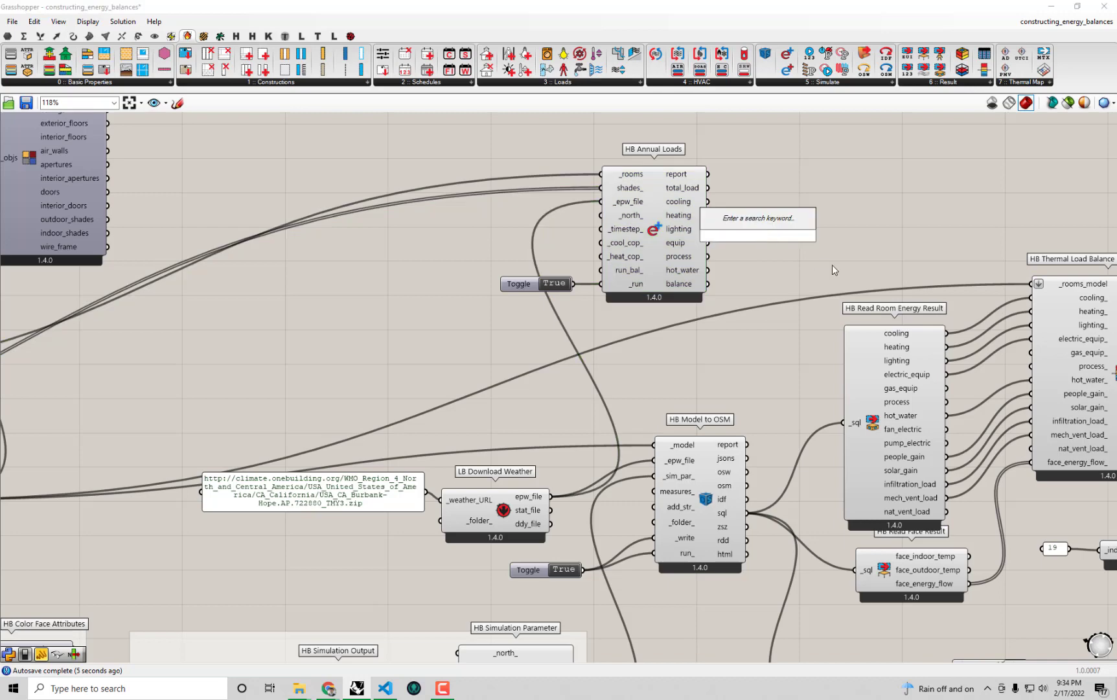
{"action": "type", "text": "pan"}
{"action": "left_click", "coordinate": [796, 208]}
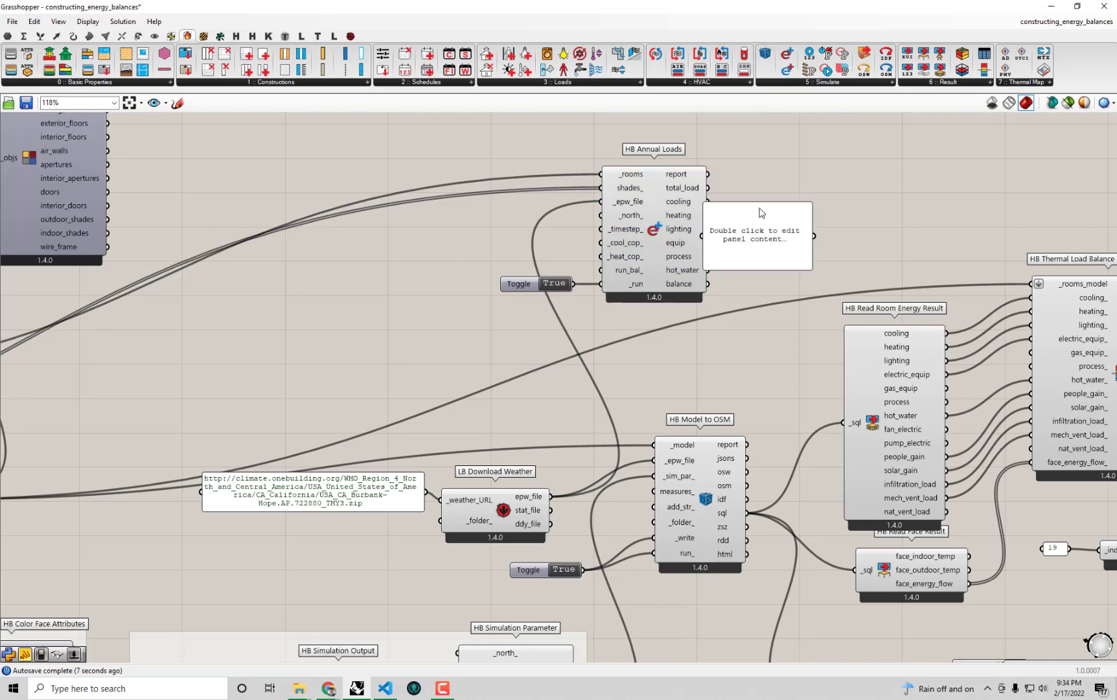
- Feed total_load into the panel, showing 19.72, 91.84, 3.40, 38.44 and 28.14
{"action": "left_click", "coordinate": [733, 228]}
{"action": "right_click_drag", "start_coordinate": [796, 220], "coordinate": [674, 214]}
{"action": "left_click_drag", "start_coordinate": [548, 191], "coordinate": [583, 202]}
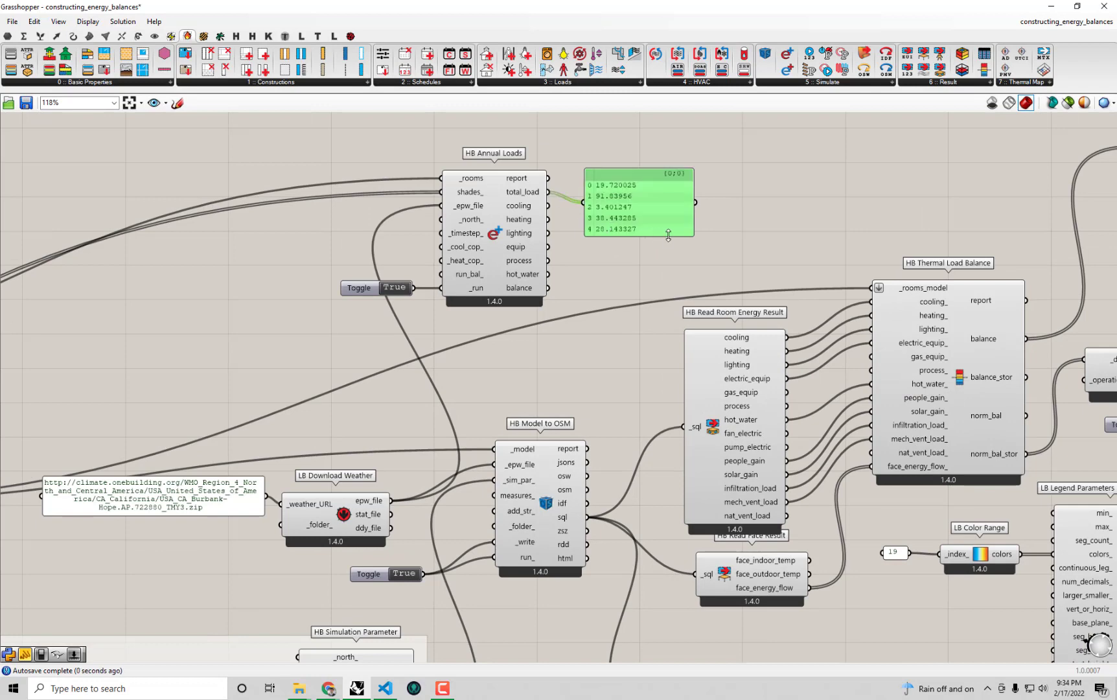
{"action": "left_click_drag", "start_coordinate": [689, 235], "coordinate": [671, 250]}
{"action": "scroll", "coordinate": [529, 198], "scroll_direction": "up", "scroll_amount": 2}
{"action": "mouse_move", "coordinate": [528, 200]}
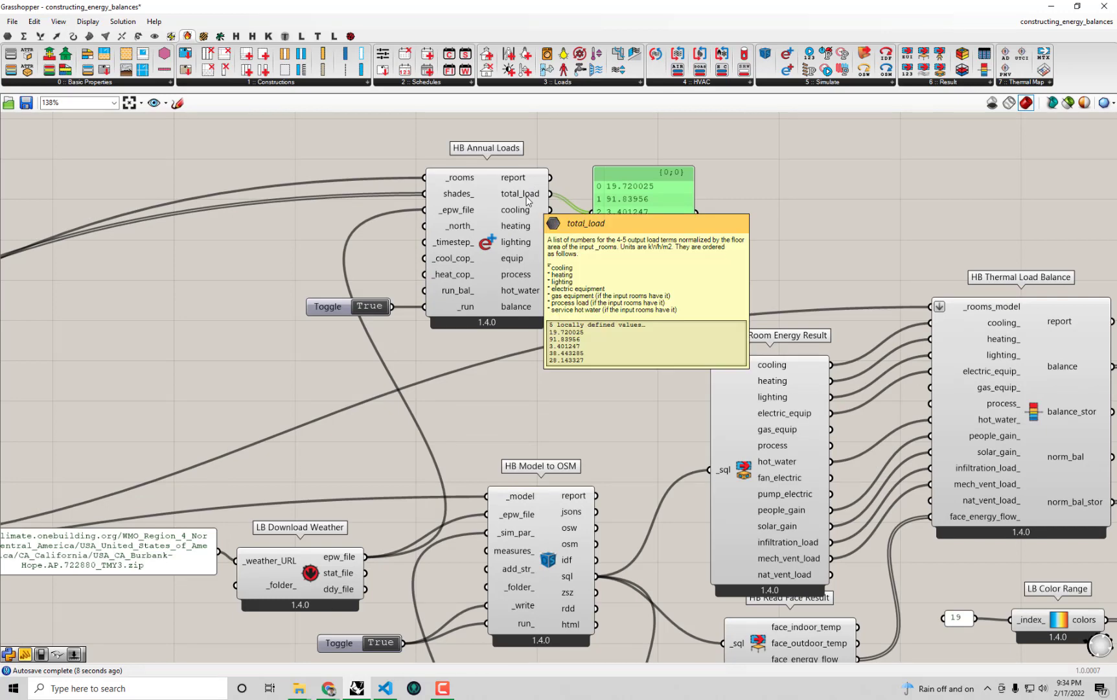
- Place the values panel beside the two End Use panels, shifting those panels down
{"action": "scroll", "coordinate": [528, 200], "scroll_direction": "down", "scroll_amount": 2}
{"action": "scroll", "coordinate": [656, 235], "scroll_direction": "down", "scroll_amount": 2}
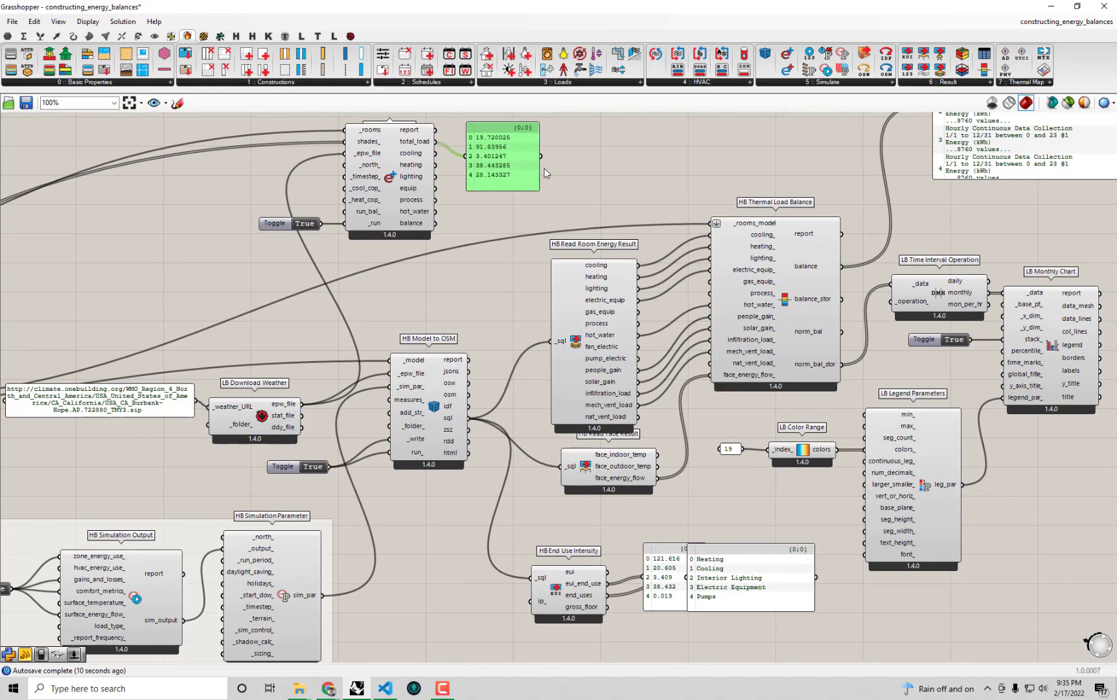
{"action": "left_click_drag", "start_coordinate": [524, 159], "coordinate": [755, 512]}
{"action": "scroll", "coordinate": [745, 525], "scroll_direction": "up", "scroll_amount": 2}
{"action": "scroll", "coordinate": [642, 483], "scroll_direction": "up", "scroll_amount": 2}
{"action": "left_click_drag", "start_coordinate": [698, 564], "coordinate": [580, 469]}
{"action": "left_click_drag", "start_coordinate": [686, 589], "coordinate": [580, 470]}
{"action": "left_click_drag", "start_coordinate": [707, 533], "coordinate": [709, 563]}
{"action": "left_click", "coordinate": [556, 480]}
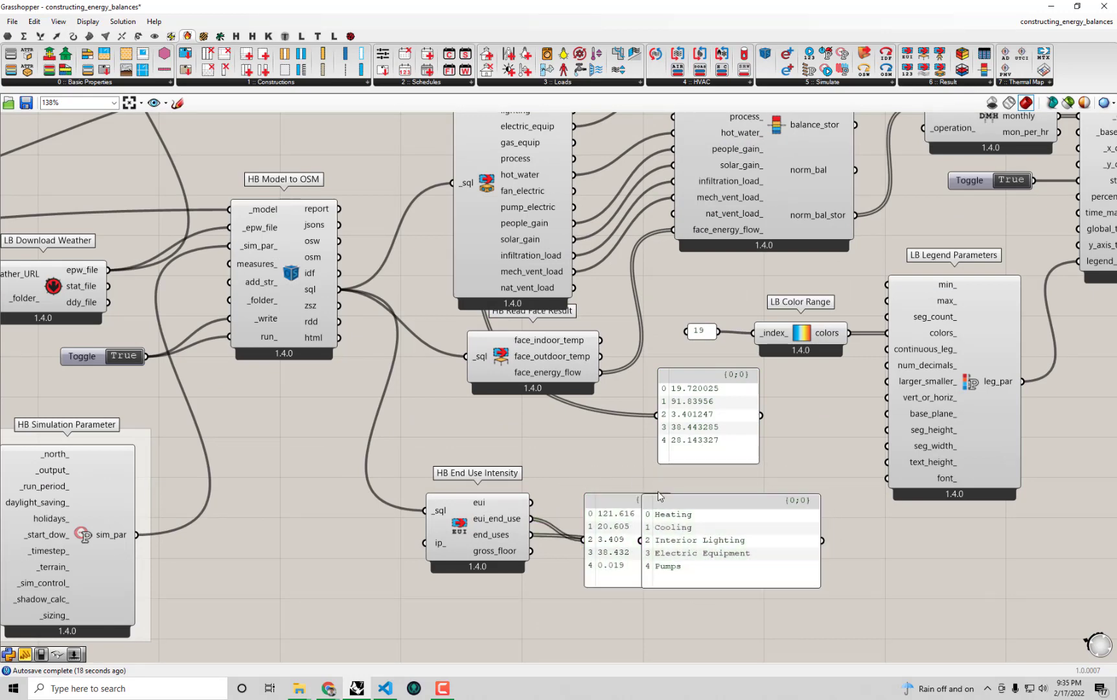
{"action": "left_click_drag", "start_coordinate": [706, 431], "coordinate": [669, 280]}
- Pan the canvas to centre HB Annual Loads and its values panel
{"action": "scroll", "coordinate": [701, 452], "scroll_direction": "down", "scroll_amount": 5}
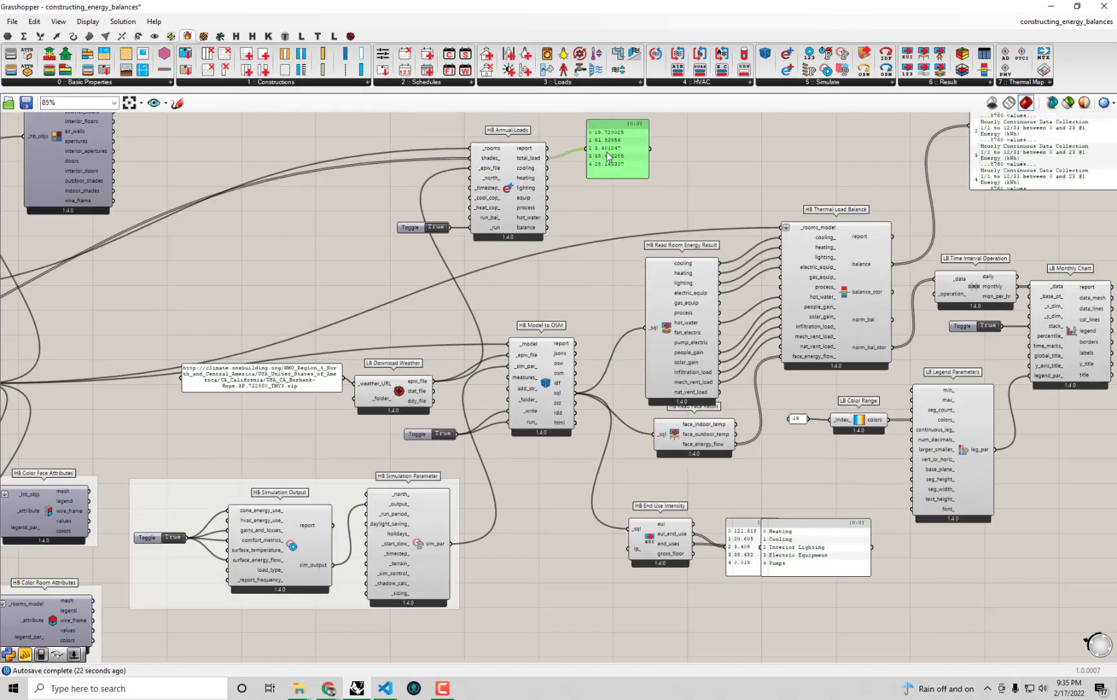
{"action": "scroll", "coordinate": [604, 159], "scroll_direction": "up", "scroll_amount": 4}
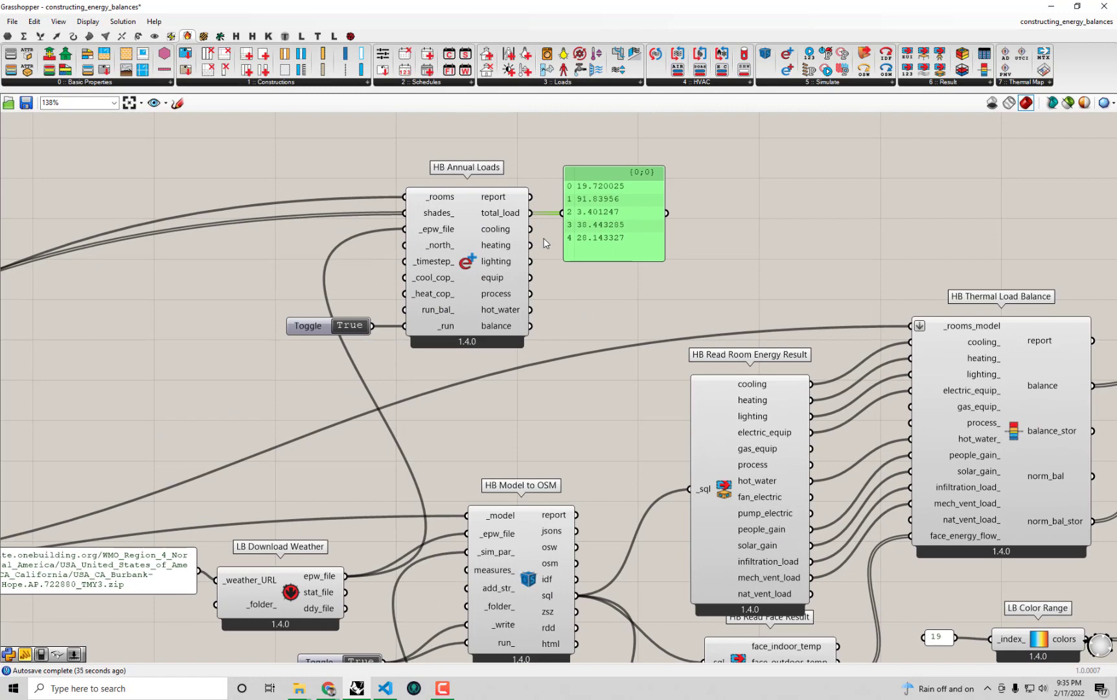
{"action": "scroll", "coordinate": [544, 243], "scroll_direction": "down", "scroll_amount": 2}
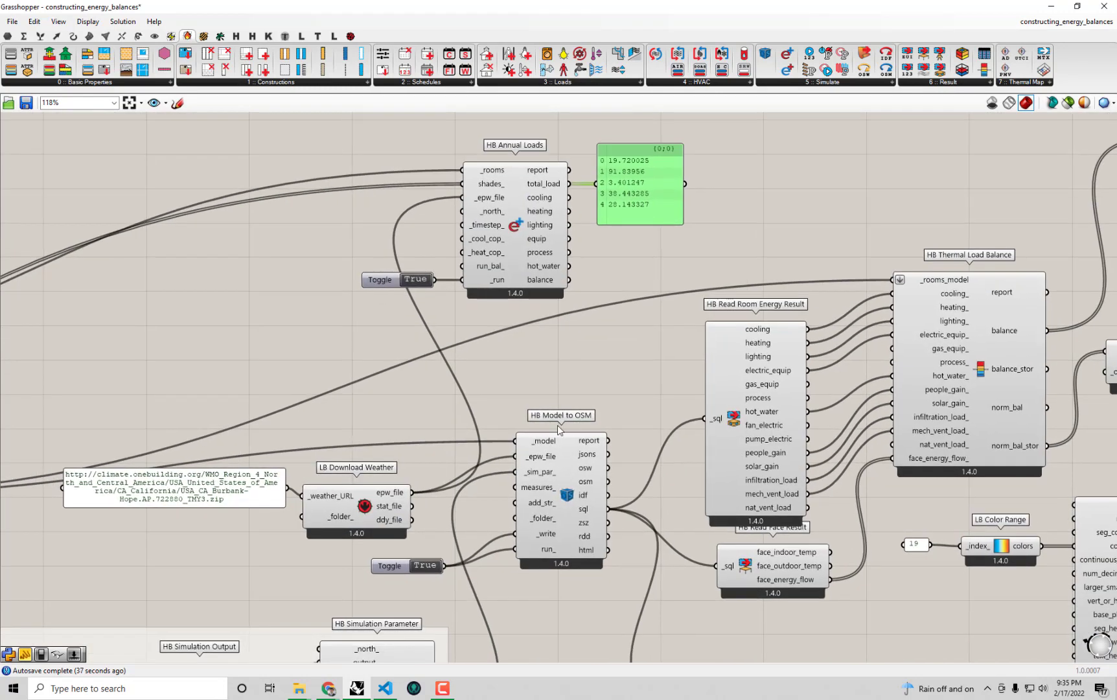
{"action": "right_click_drag", "start_coordinate": [492, 480], "coordinate": [491, 410]}
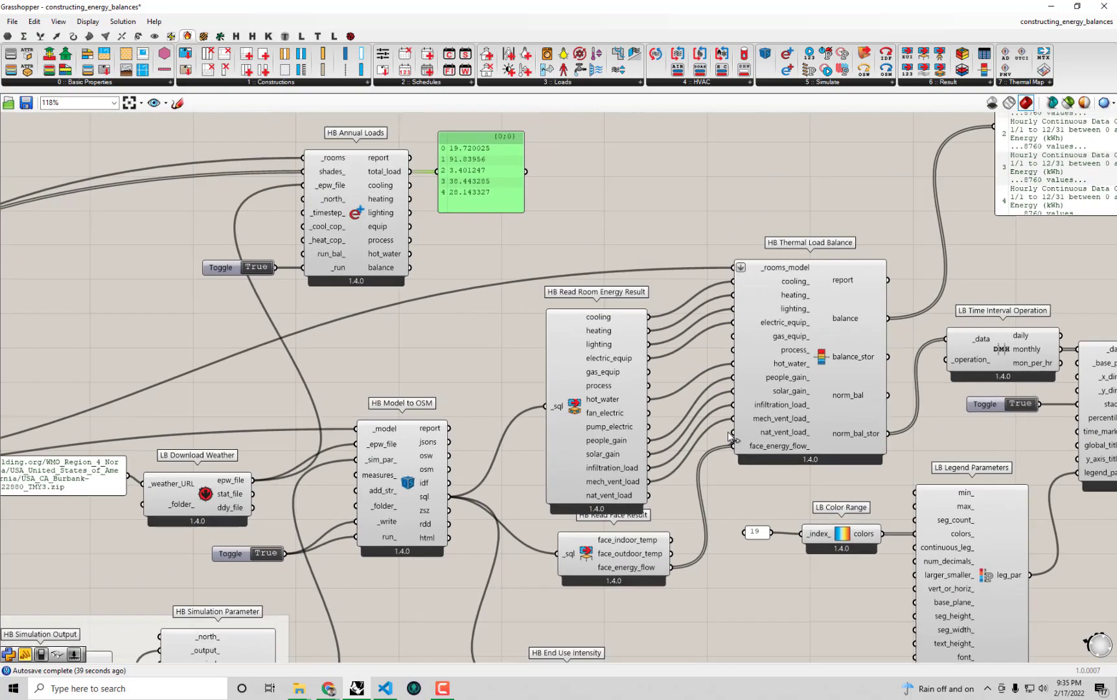
{"action": "right_click_drag", "start_coordinate": [545, 221], "coordinate": [516, 302]}
{"action": "right_click_drag", "start_coordinate": [324, 251], "coordinate": [442, 242]}
{"action": "scroll", "coordinate": [505, 259], "scroll_direction": "up", "scroll_amount": 2}
- Preview the cooling, lighting and hot_water outputs in the widened panel
{"action": "left_click_drag", "start_coordinate": [511, 227], "coordinate": [542, 211]}
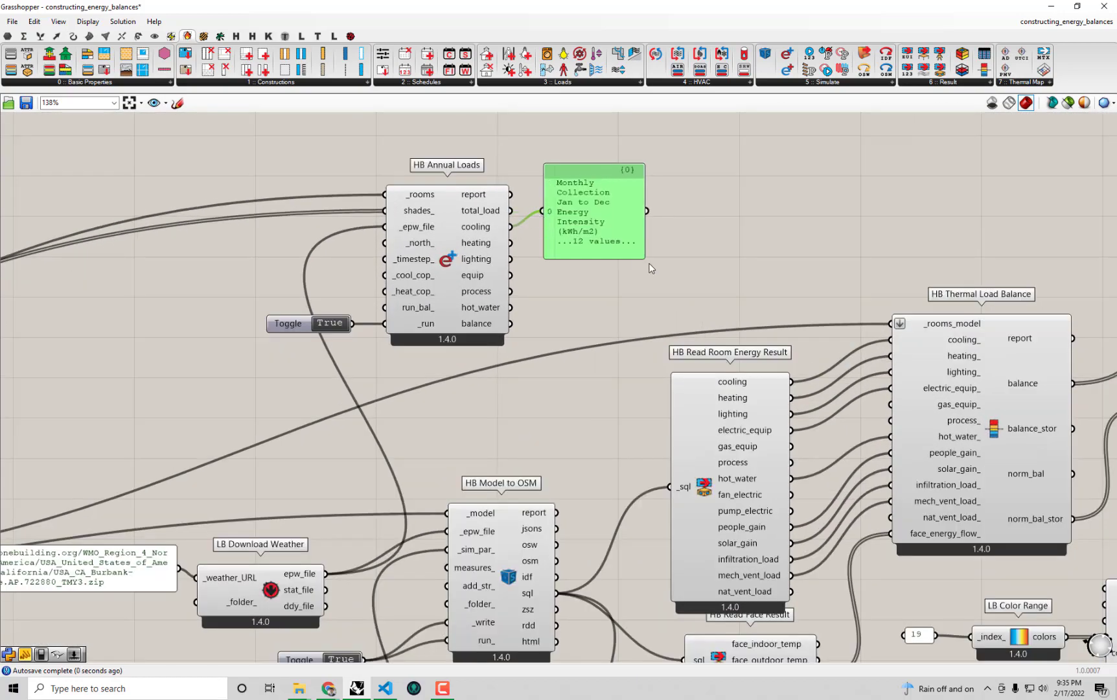
{"action": "left_click_drag", "start_coordinate": [642, 256], "coordinate": [771, 234]}
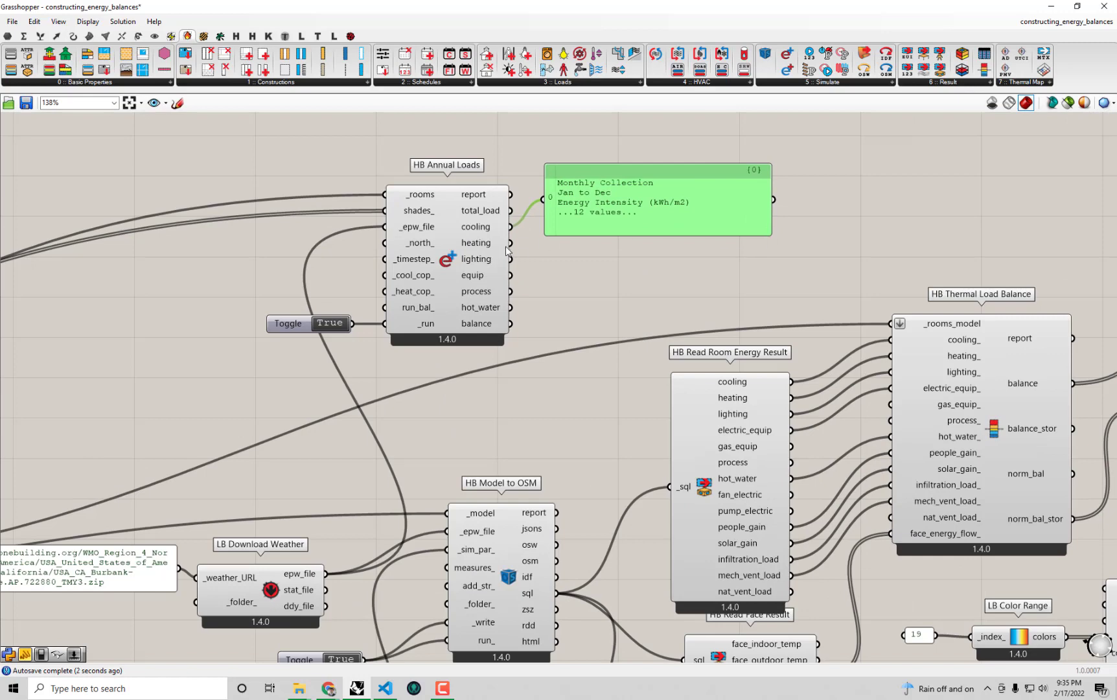
{"action": "left_click_drag", "start_coordinate": [544, 198], "coordinate": [511, 258]}
{"action": "left_click_drag", "start_coordinate": [543, 199], "coordinate": [511, 307]}
- Switch the panel to the balance output, which reads null
{"action": "left_click_drag", "start_coordinate": [599, 210], "coordinate": [622, 210]}
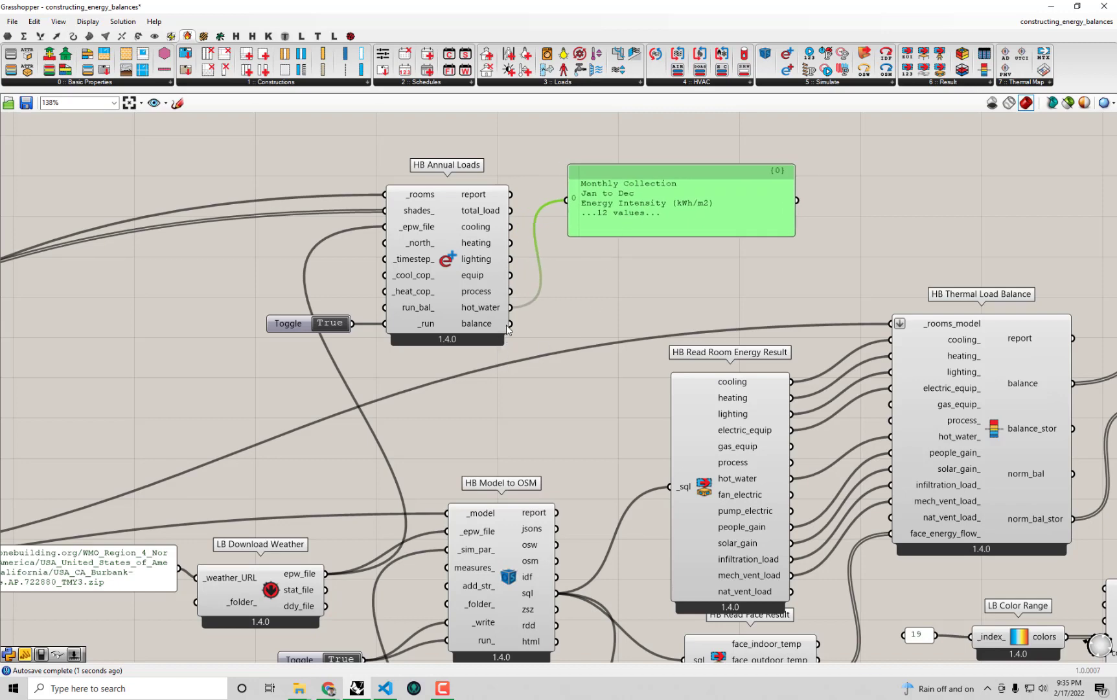
{"action": "mouse_move", "coordinate": [491, 325]}
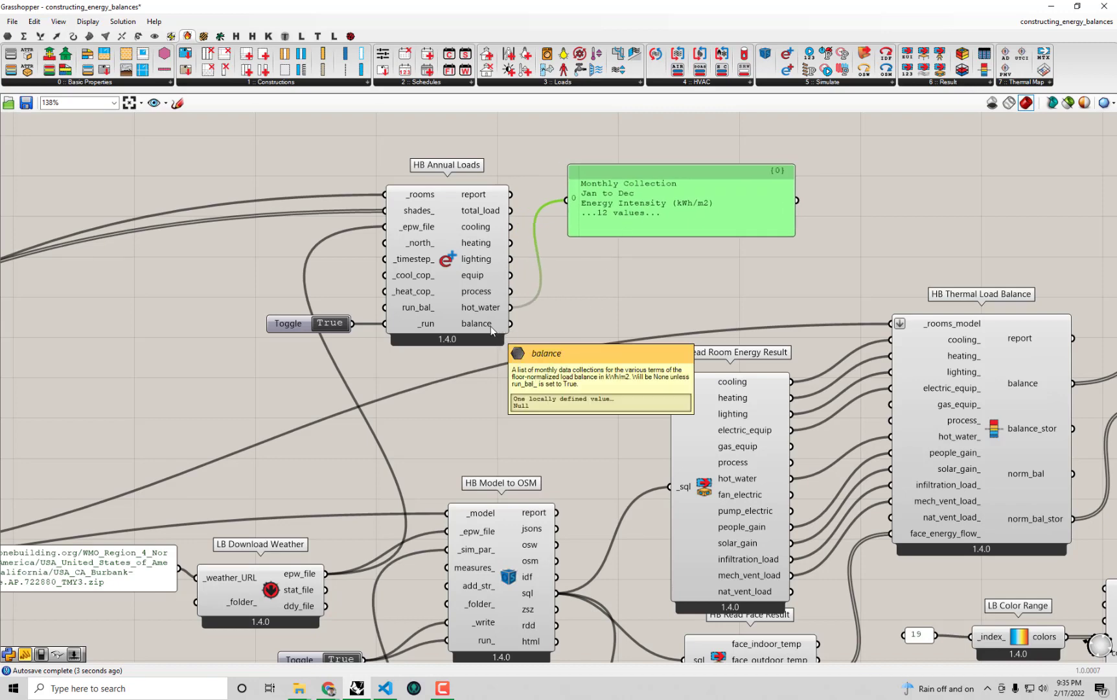
{"action": "left_click_drag", "start_coordinate": [493, 324], "coordinate": [568, 200]}
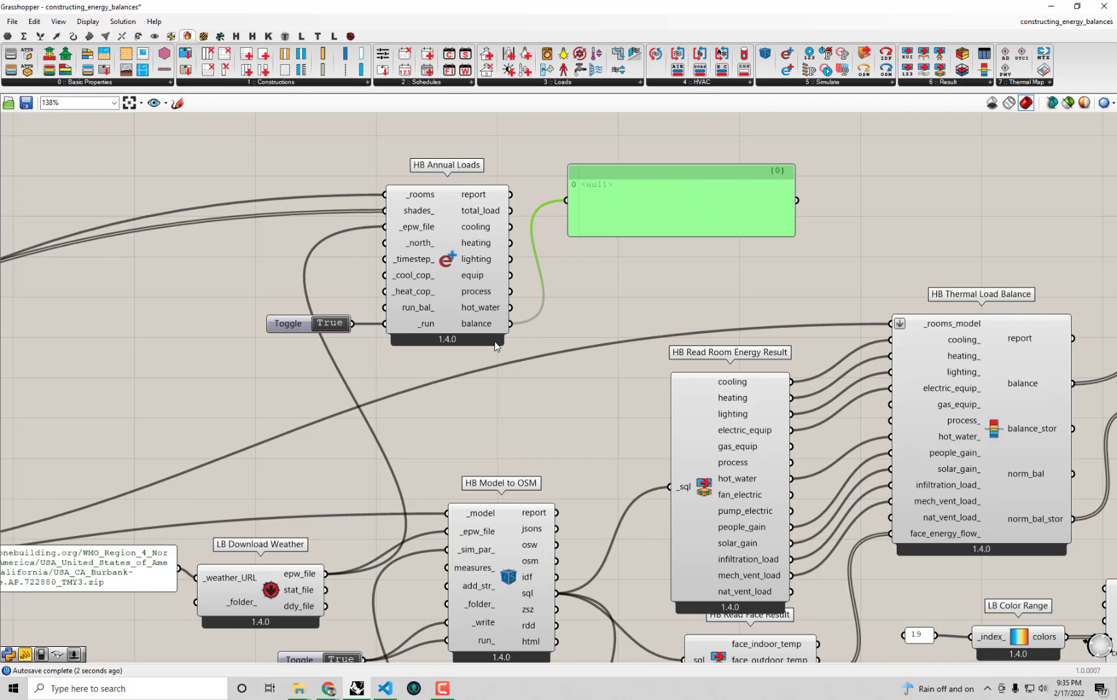
{"action": "left_click_drag", "start_coordinate": [299, 323], "coordinate": [385, 315]}
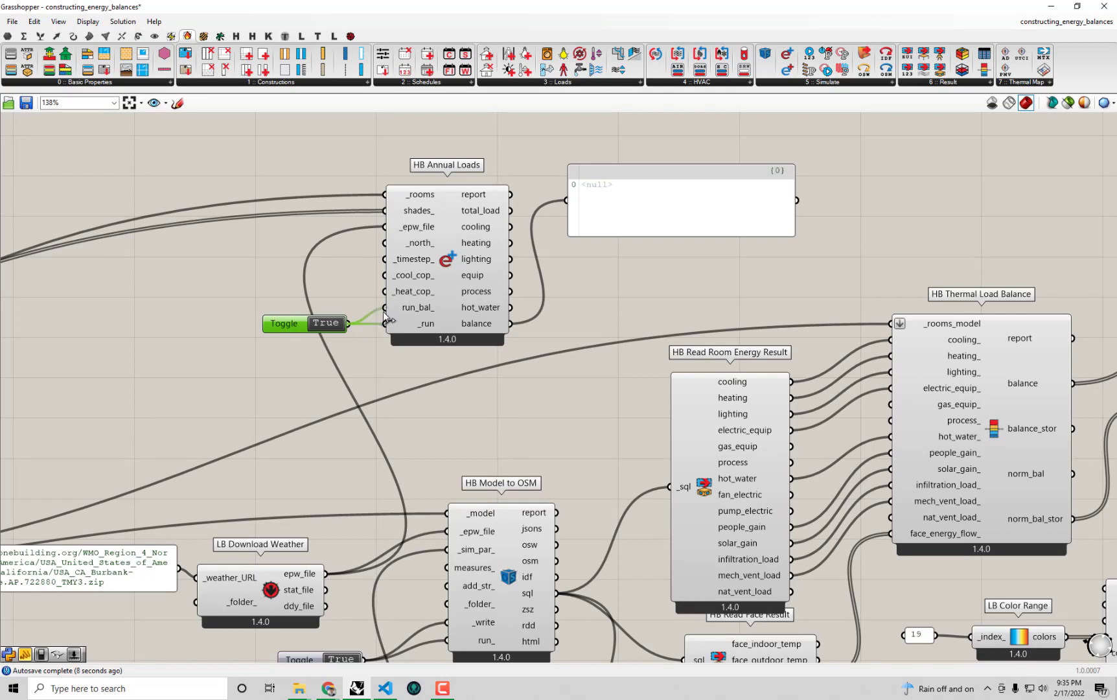
- Feed the True toggle into run_bal_ and enlarge the panel to list the monthly balance collections
{"action": "left_click_drag", "start_coordinate": [387, 317], "coordinate": [386, 314]}
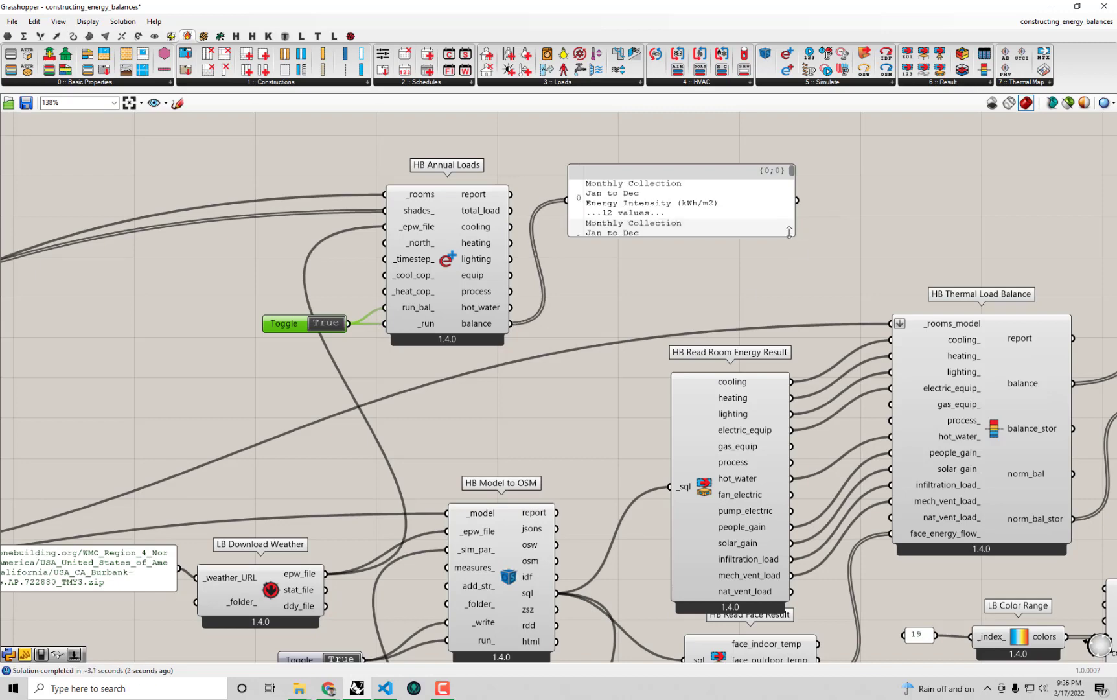
{"action": "left_click_drag", "start_coordinate": [790, 231], "coordinate": [844, 519]}
{"action": "scroll", "coordinate": [840, 386], "scroll_direction": "down", "scroll_amount": 2}
{"action": "scroll", "coordinate": [832, 354], "scroll_direction": "up", "scroll_amount": 2}
{"action": "scroll", "coordinate": [832, 354], "scroll_direction": "down", "scroll_amount": 3}
- Rearrange the monthly and hourly data panels, HB Thermal Load Balance and HB Annual Loads
{"action": "right_click_drag", "start_coordinate": [831, 354], "coordinate": [721, 386]}
{"action": "left_click_drag", "start_coordinate": [687, 349], "coordinate": [763, 194]}
{"action": "left_click_drag", "start_coordinate": [1020, 220], "coordinate": [935, 150]}
{"action": "left_click_drag", "start_coordinate": [722, 198], "coordinate": [735, 217]}
{"action": "left_click_drag", "start_coordinate": [956, 211], "coordinate": [920, 218]}
{"action": "left_click_drag", "start_coordinate": [820, 423], "coordinate": [820, 419]}
{"action": "left_click_drag", "start_coordinate": [479, 343], "coordinate": [476, 334]}
{"action": "scroll", "coordinate": [668, 369], "scroll_direction": "up", "scroll_amount": 1}
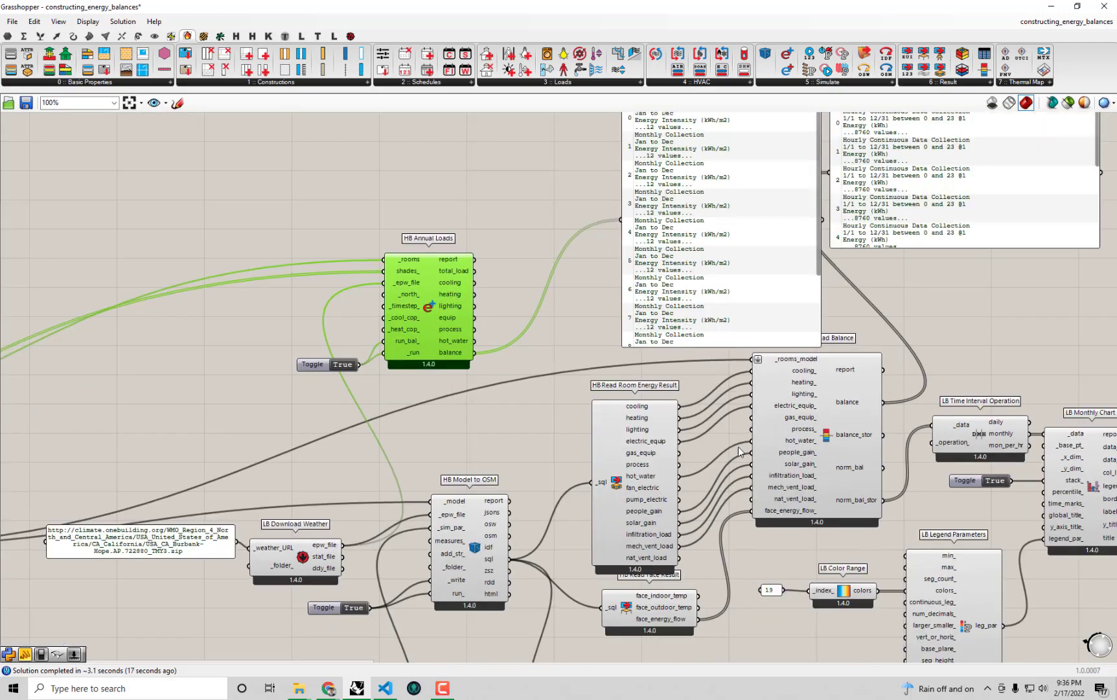
{"action": "scroll", "coordinate": [788, 431], "scroll_direction": "up", "scroll_amount": 1}
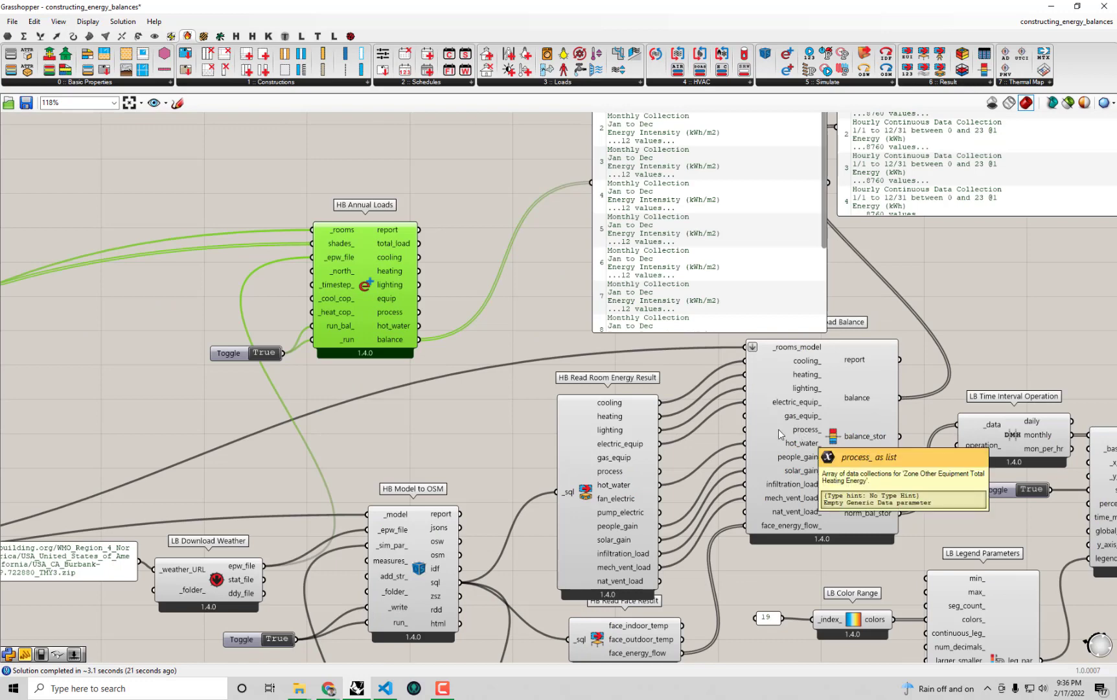
{"action": "right_click_drag", "start_coordinate": [468, 348], "coordinate": [436, 445]}
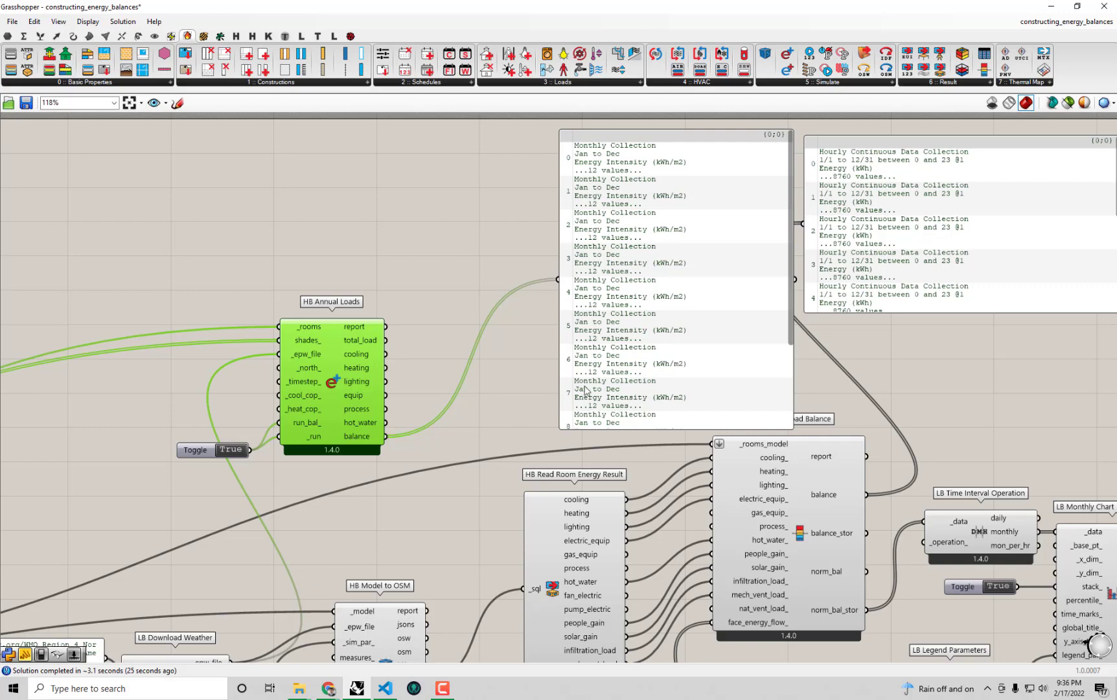
{"action": "left_click_drag", "start_coordinate": [306, 384], "coordinate": [305, 394]}
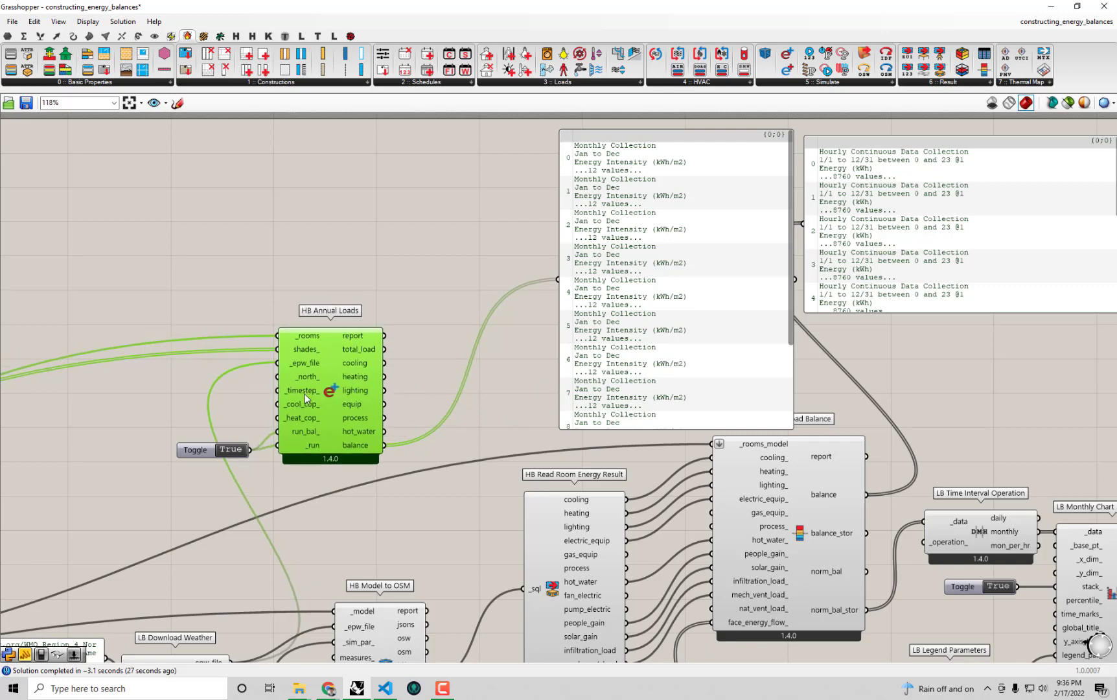
- Delete the two data panels and reposition HB Annual Loads with its run toggle
{"action": "left_click", "coordinate": [206, 447]}
{"action": "left_click_drag", "start_coordinate": [206, 448], "coordinate": [206, 438]}
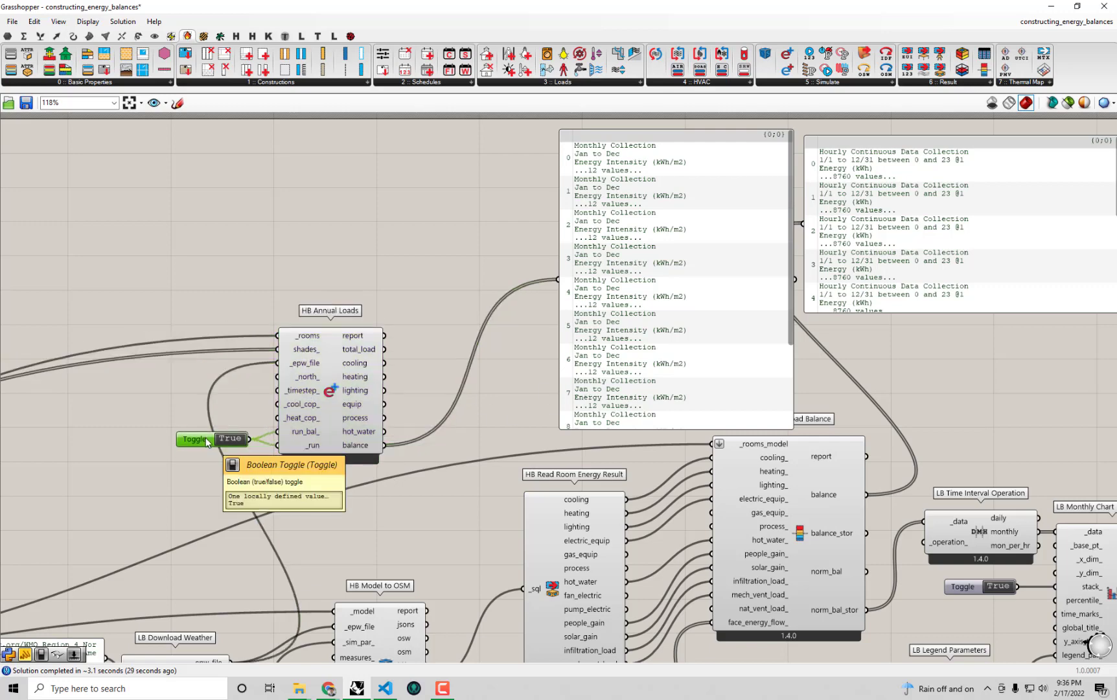
{"action": "scroll", "coordinate": [300, 207], "scroll_direction": "down", "scroll_amount": 2}
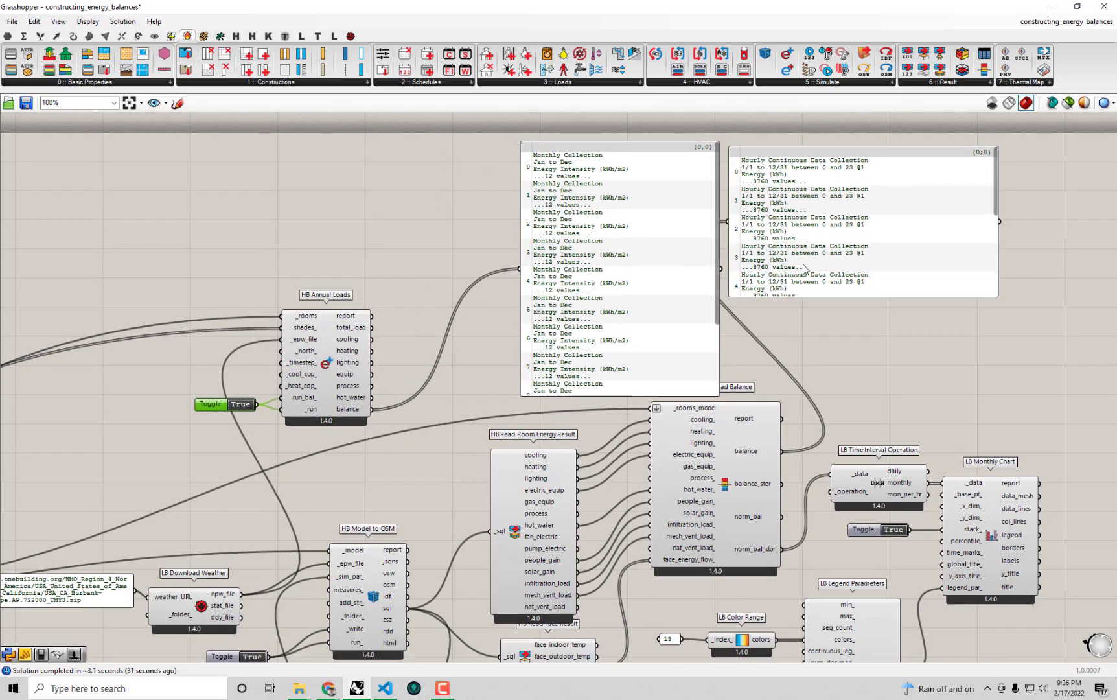
{"action": "left_click_drag", "start_coordinate": [873, 326], "coordinate": [523, 231]}
{"action": "key", "text": "Delete"}
{"action": "left_click_drag", "start_coordinate": [264, 391], "coordinate": [383, 298]}
{"action": "left_click_drag", "start_coordinate": [320, 337], "coordinate": [815, 298]}
{"action": "right_click_drag", "start_coordinate": [815, 298], "coordinate": [601, 226]}
{"action": "left_click", "coordinate": [682, 290]}
{"action": "scroll", "coordinate": [681, 290], "scroll_direction": "up", "scroll_amount": 2}
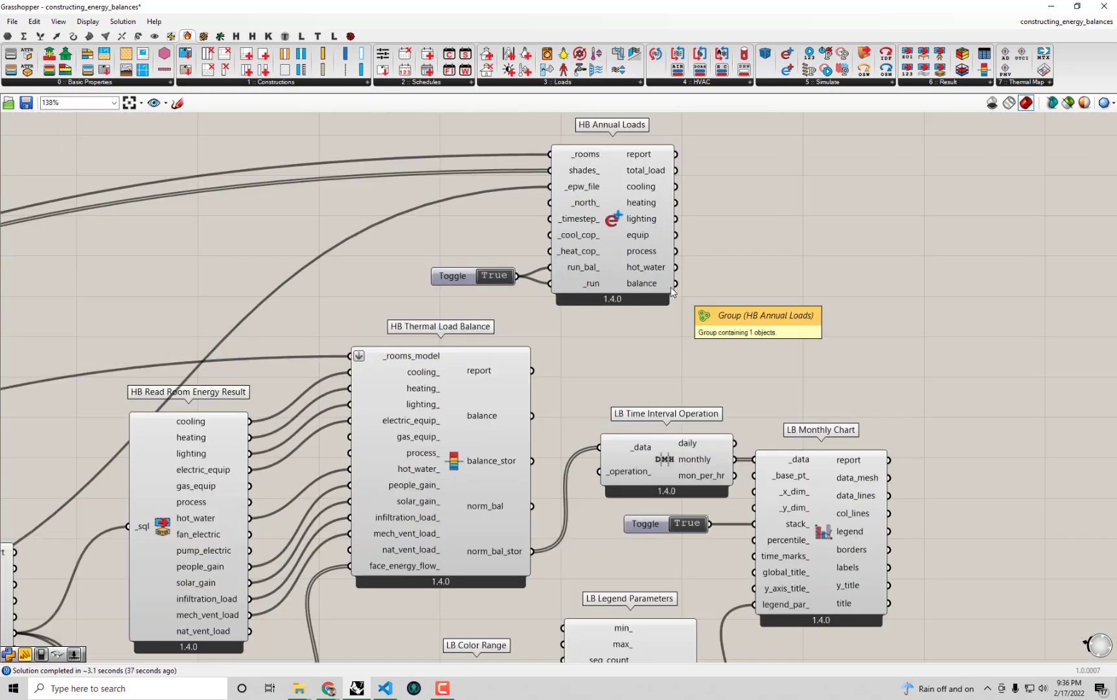
- With Rhino's chart visible, wire balance into LB Monthly Chart's _data, giving a ±21.51 kWh/m2 range
{"action": "left_click_drag", "start_coordinate": [737, 5], "coordinate": [1116, 67]}
{"action": "scroll", "coordinate": [799, 273], "scroll_direction": "down", "scroll_amount": 1}
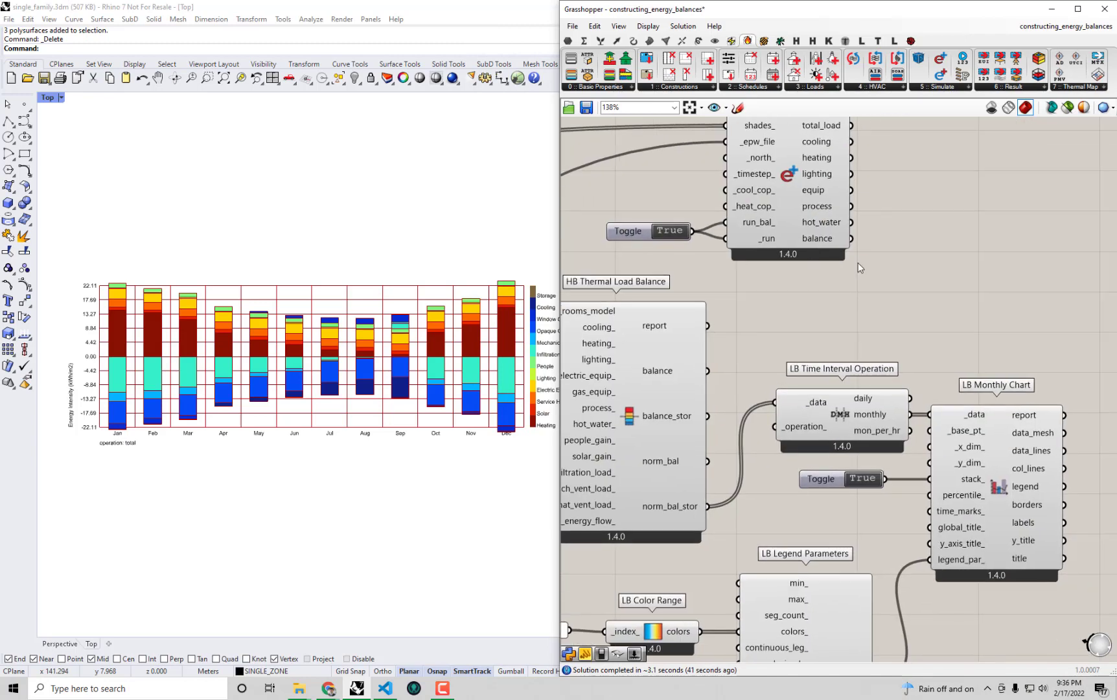
{"action": "left_click_drag", "start_coordinate": [914, 424], "coordinate": [966, 424]}
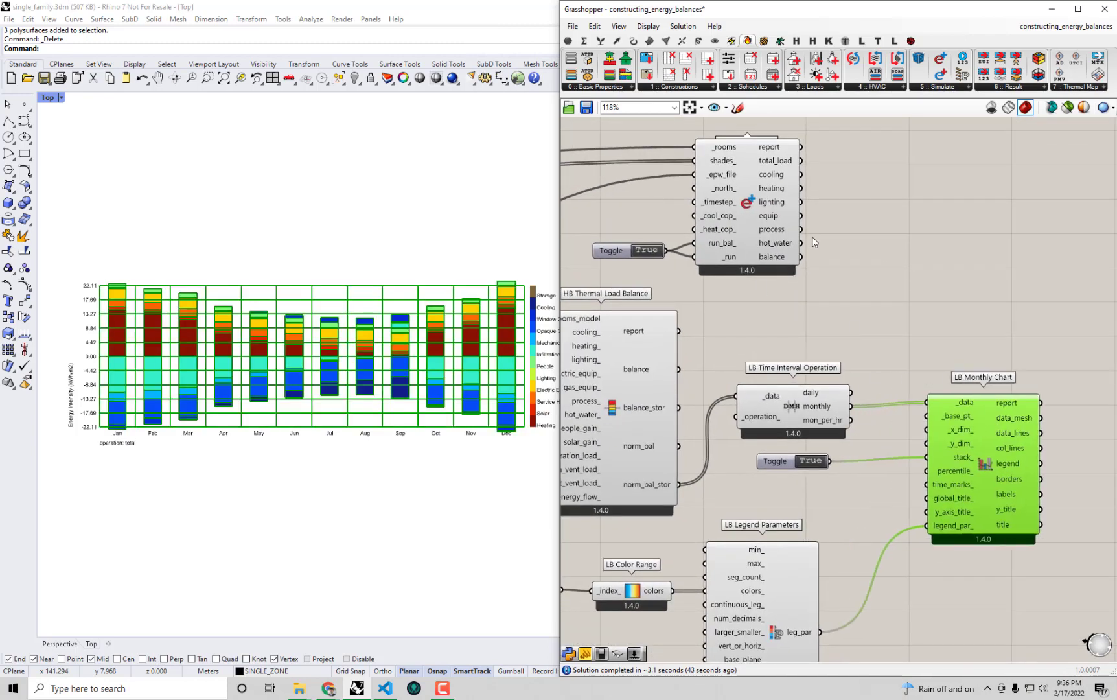
{"action": "left_click_drag", "start_coordinate": [798, 257], "coordinate": [934, 412]}
- Zoom Rhino's Top view in and out to review the monthly balance chart
{"action": "left_click", "coordinate": [930, 303]}
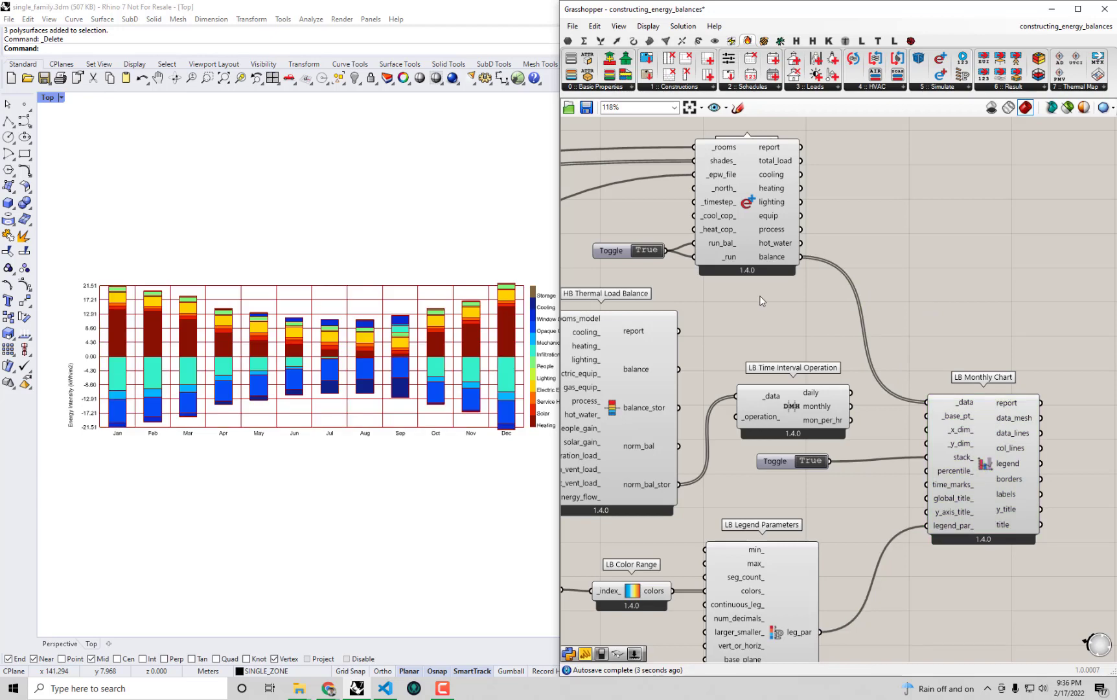
{"action": "right_click_drag", "start_coordinate": [937, 171], "coordinate": [953, 227]}
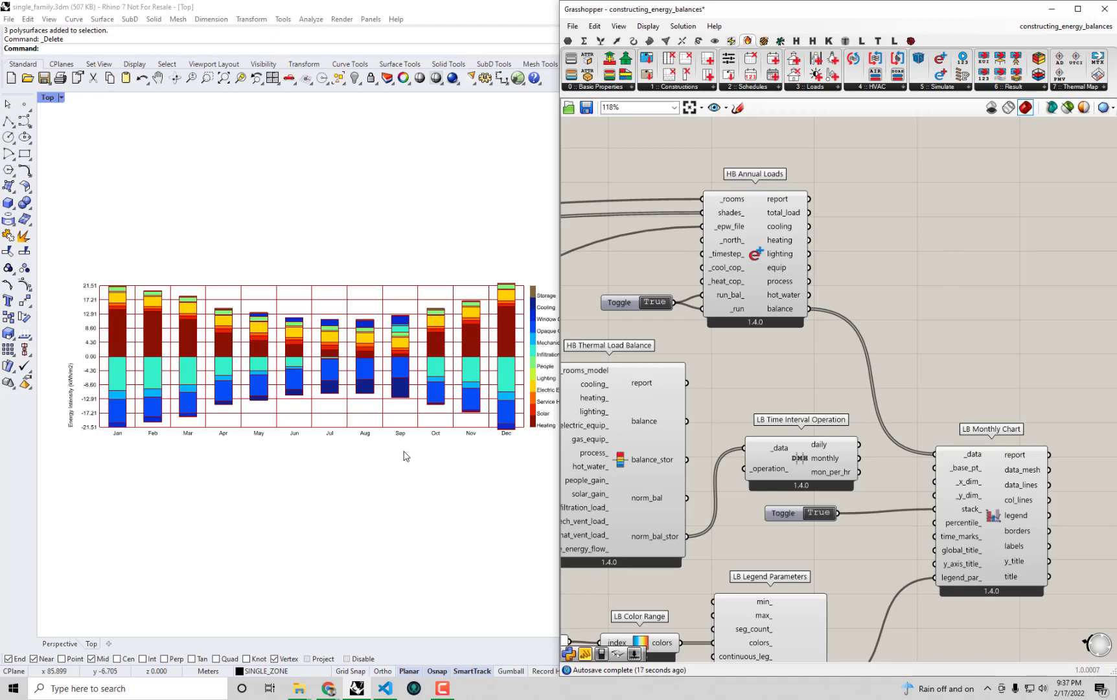
{"action": "scroll", "coordinate": [403, 456], "scroll_direction": "up", "scroll_amount": 6}
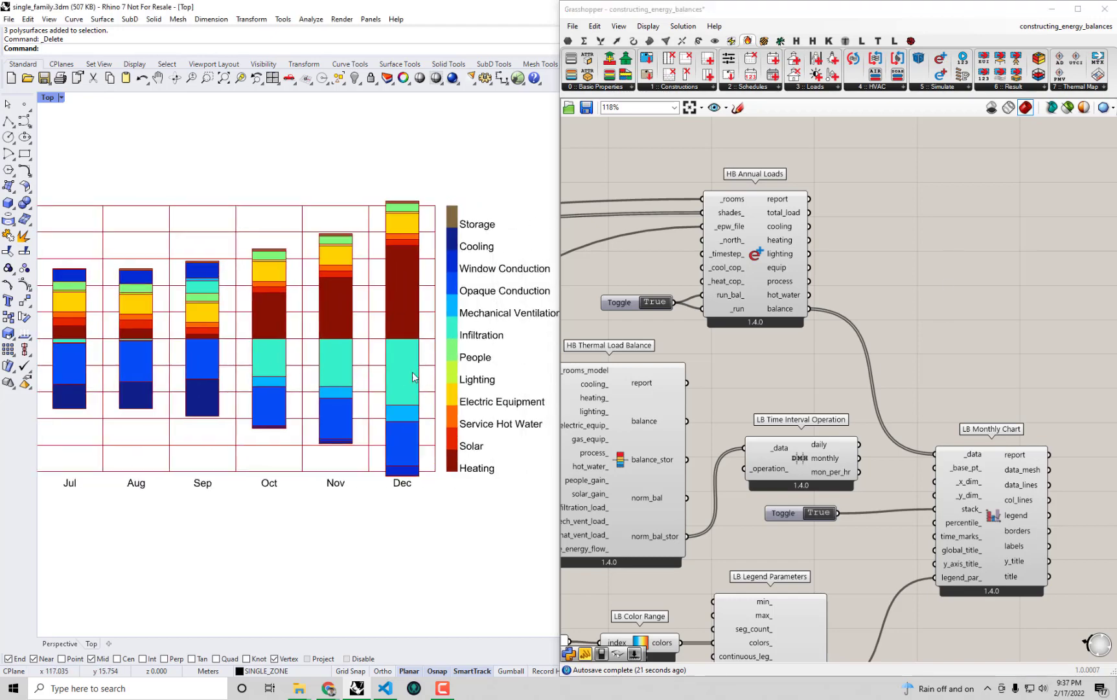
{"action": "right_click_drag", "start_coordinate": [836, 346], "coordinate": [871, 349]}
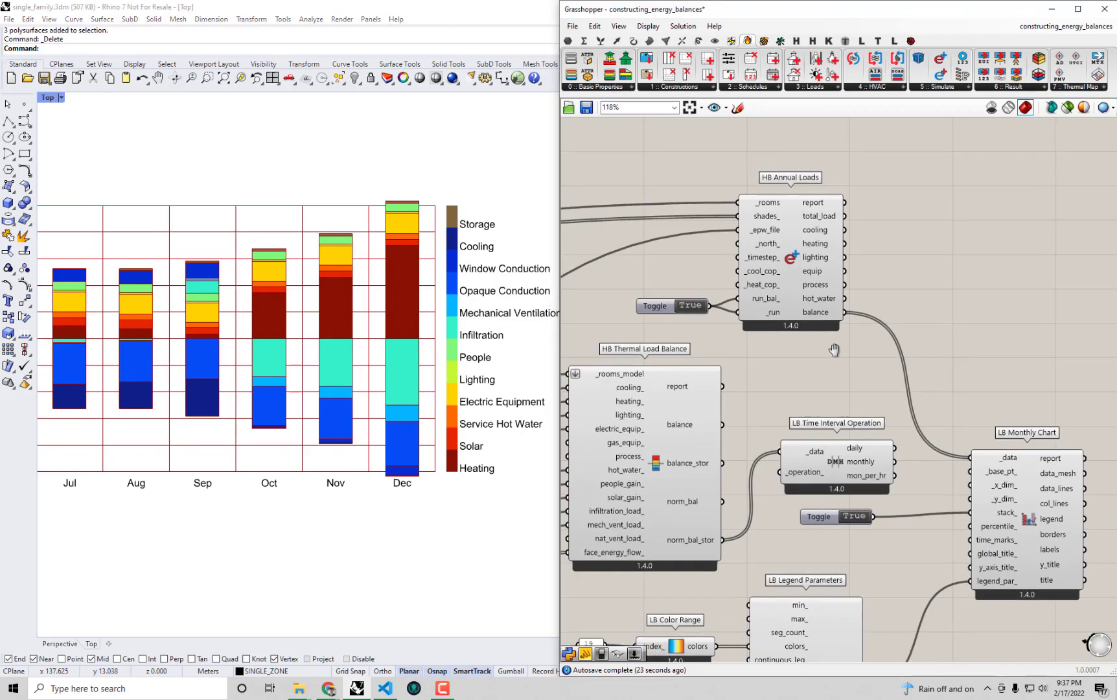
{"action": "scroll", "coordinate": [360, 336], "scroll_direction": "down", "scroll_amount": 3}
{"action": "scroll", "coordinate": [360, 335], "scroll_direction": "down", "scroll_amount": 1}
{"action": "scroll", "coordinate": [894, 317], "scroll_direction": "down", "scroll_amount": 3}
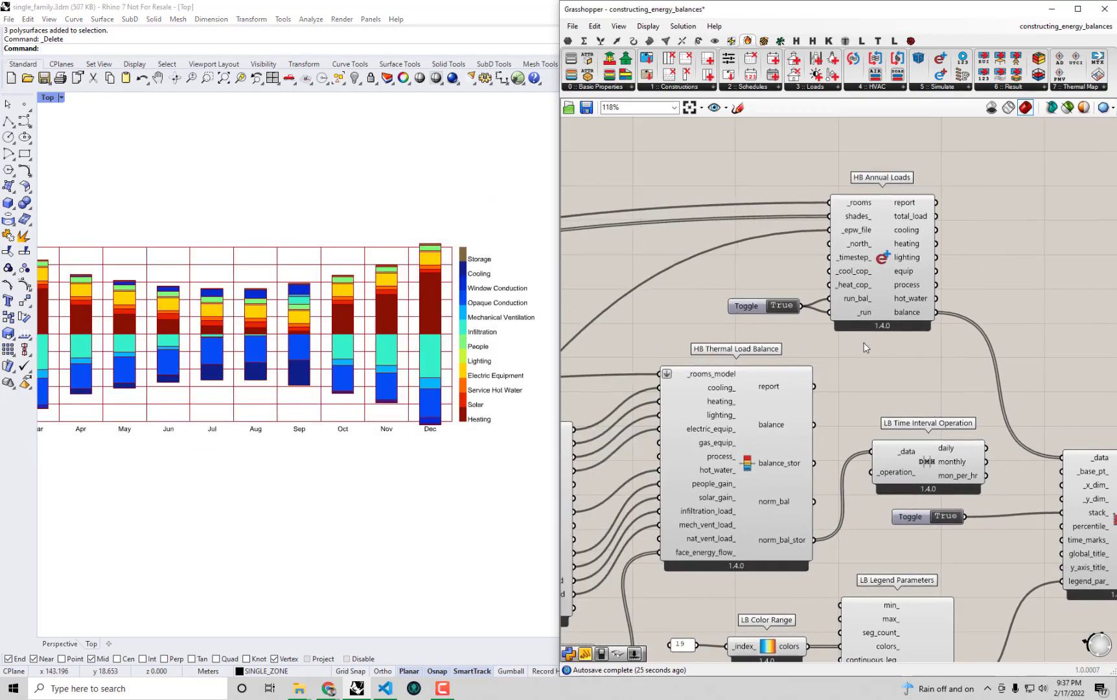
- Drag HB Annual Loads and its True toggle left, above HB Model to OSM
{"action": "right_click_drag", "start_coordinate": [891, 316], "coordinate": [936, 297]}
{"action": "left_click_drag", "start_coordinate": [936, 297], "coordinate": [895, 240]}
{"action": "left_click_drag", "start_coordinate": [1031, 254], "coordinate": [724, 258]}
{"action": "right_click_drag", "start_coordinate": [724, 258], "coordinate": [905, 216]}
{"action": "left_click_drag", "start_coordinate": [906, 216], "coordinate": [811, 242]}
{"action": "scroll", "coordinate": [811, 242], "scroll_direction": "up", "scroll_amount": 2}
{"action": "left_click", "coordinate": [739, 187]}
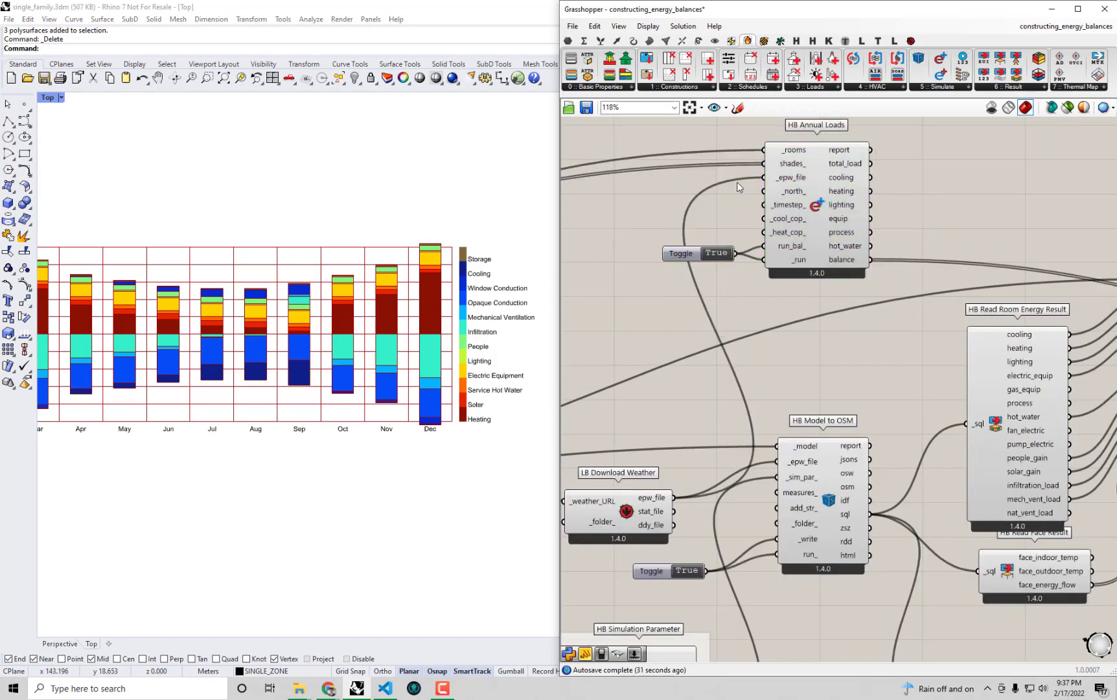
- Turn on the Profiler canvas widget to show each component's computation time
{"action": "left_click", "coordinate": [646, 27]}
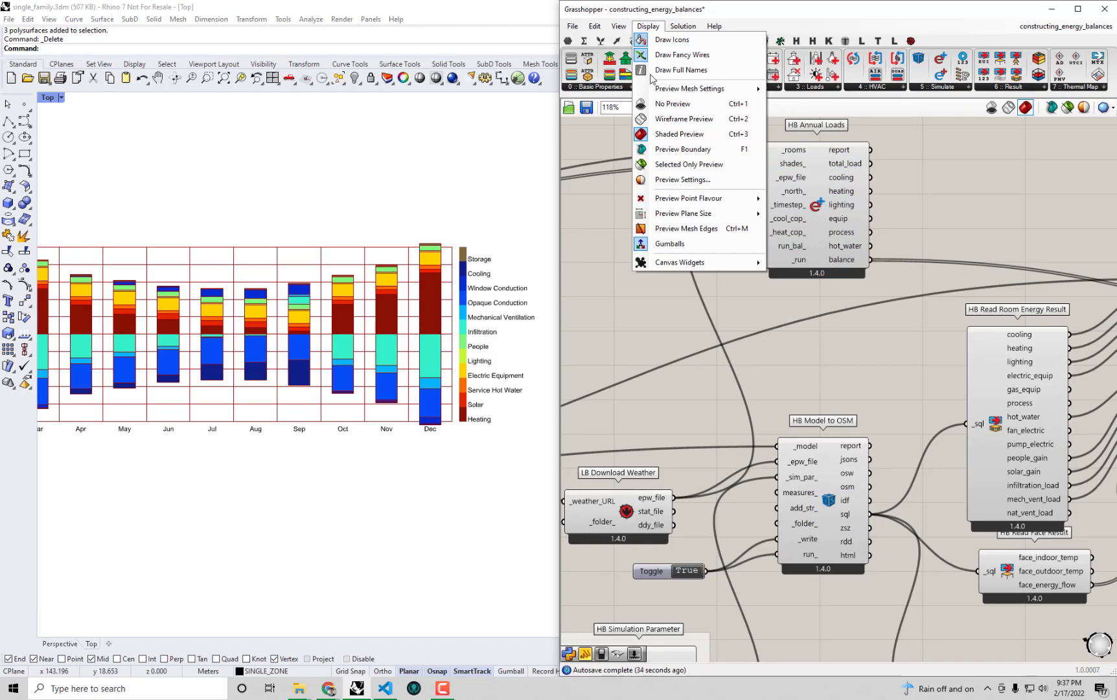
{"action": "mouse_move", "coordinate": [707, 262]}
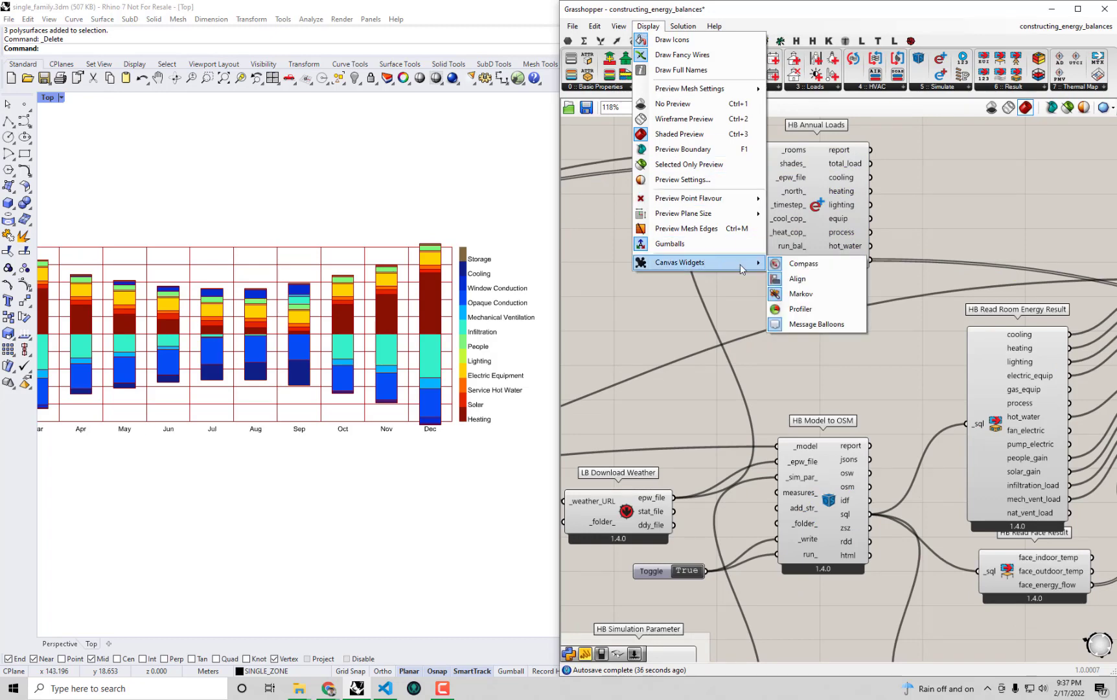
{"action": "left_click", "coordinate": [800, 316]}
{"action": "right_click_drag", "start_coordinate": [862, 320], "coordinate": [810, 309]}
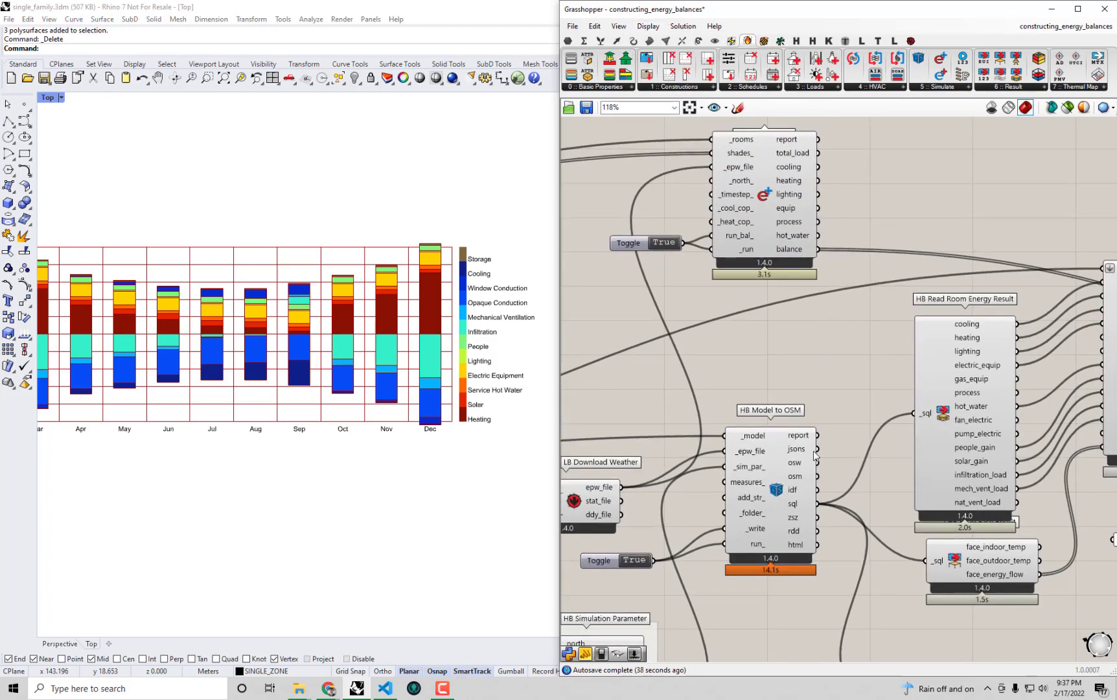
- Compare HB Model to OSM's 14.1s with HB Annual Loads' 3.1s, nudging Annual Loads and its toggle up-right
{"action": "left_click", "coordinate": [792, 508]}
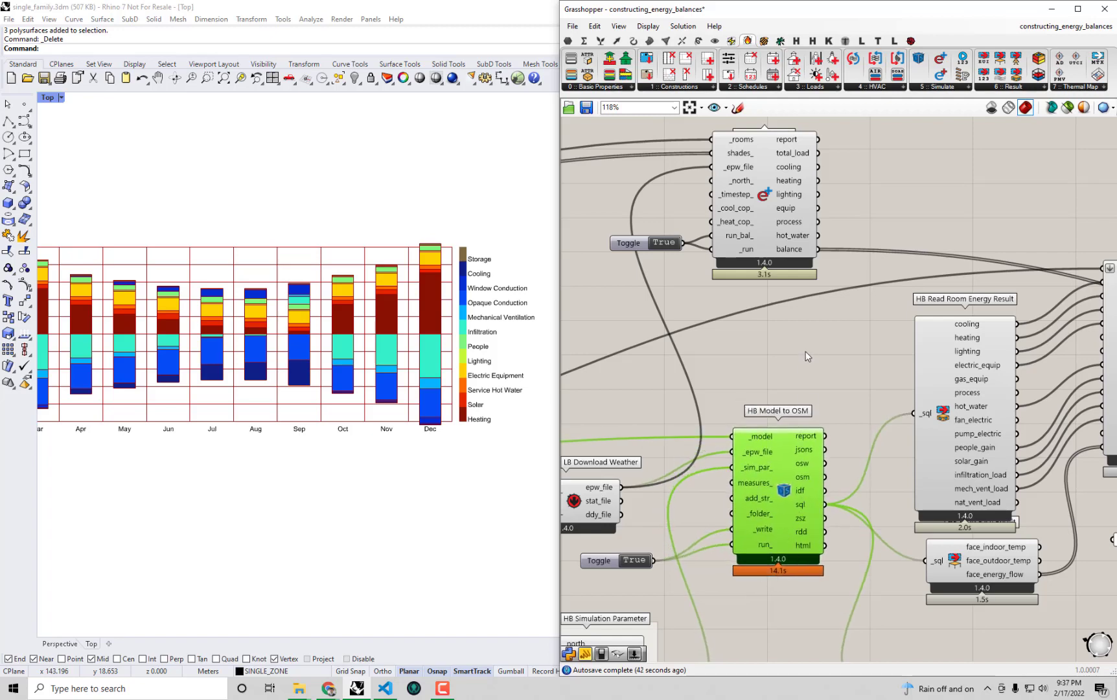
{"action": "right_click_drag", "start_coordinate": [851, 136], "coordinate": [833, 179]}
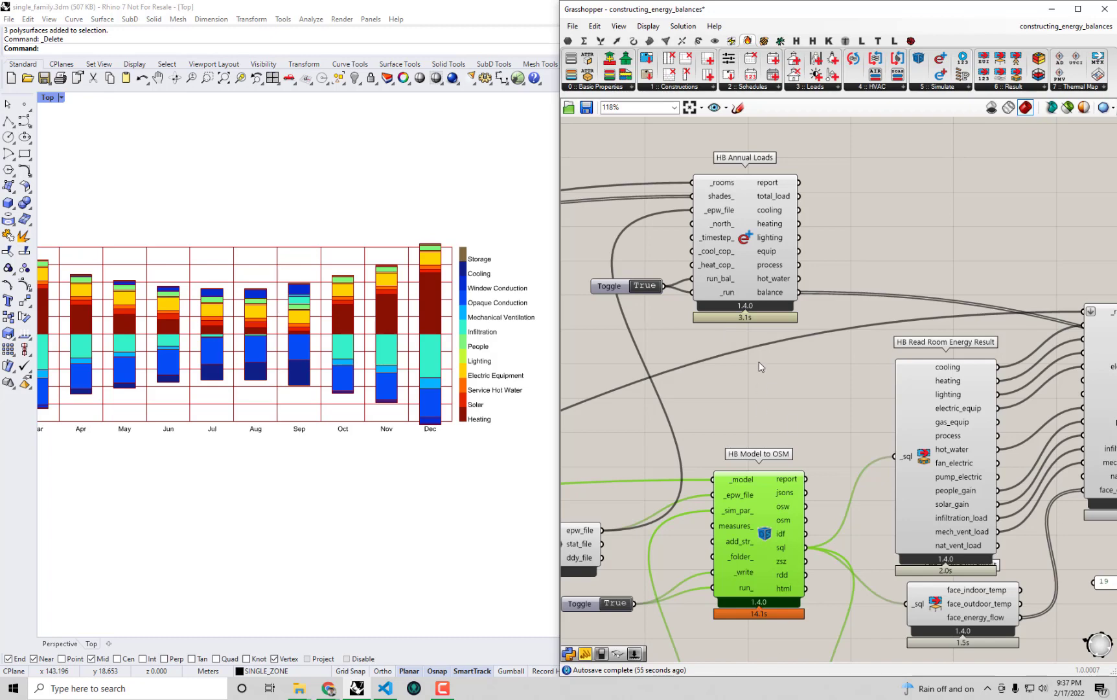
{"action": "mouse_move", "coordinate": [762, 243]}
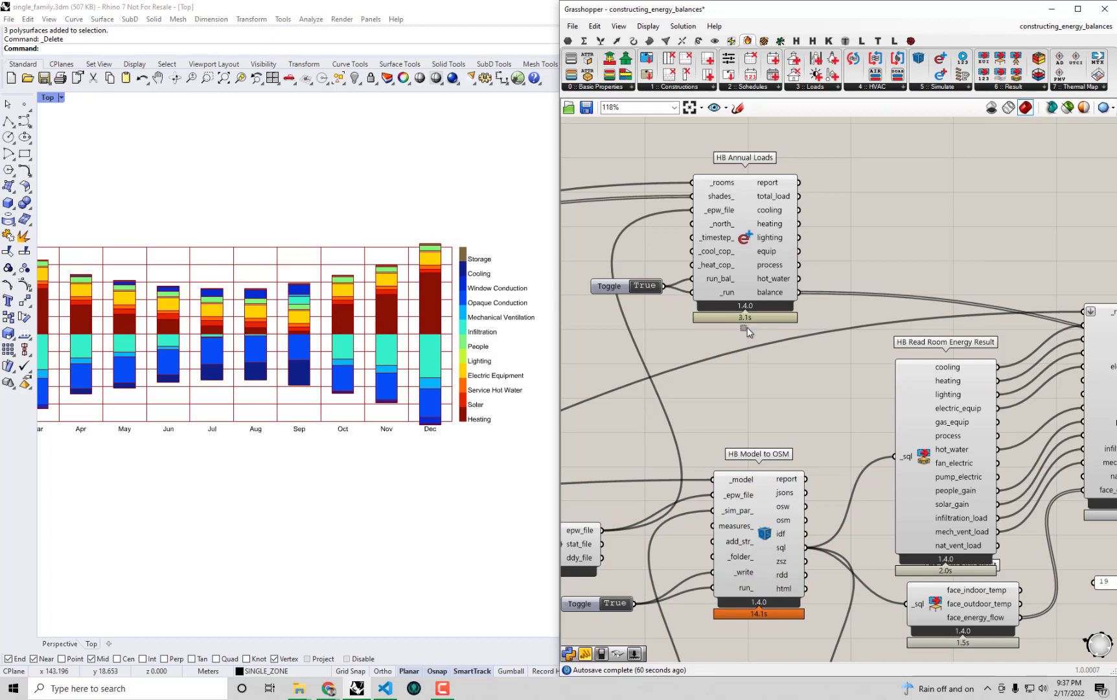
{"action": "left_click_drag", "start_coordinate": [732, 318], "coordinate": [645, 252]}
{"action": "left_click_drag", "start_coordinate": [733, 250], "coordinate": [750, 243]}
{"action": "mouse_move", "coordinate": [750, 243]}
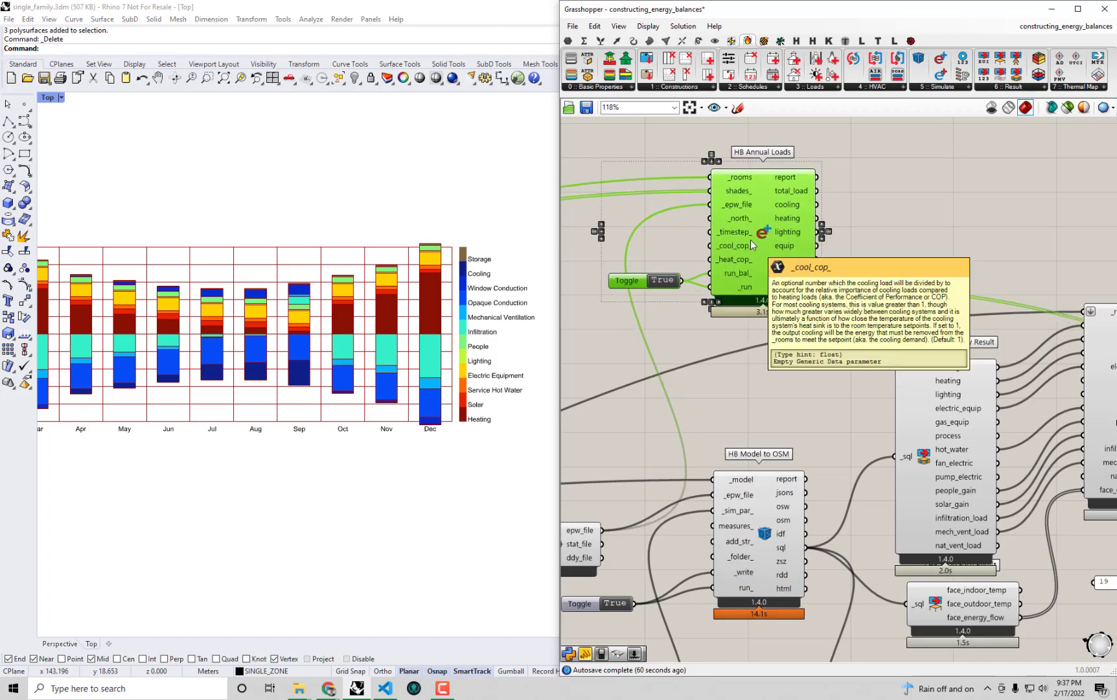
{"action": "left_click", "coordinate": [752, 388]}
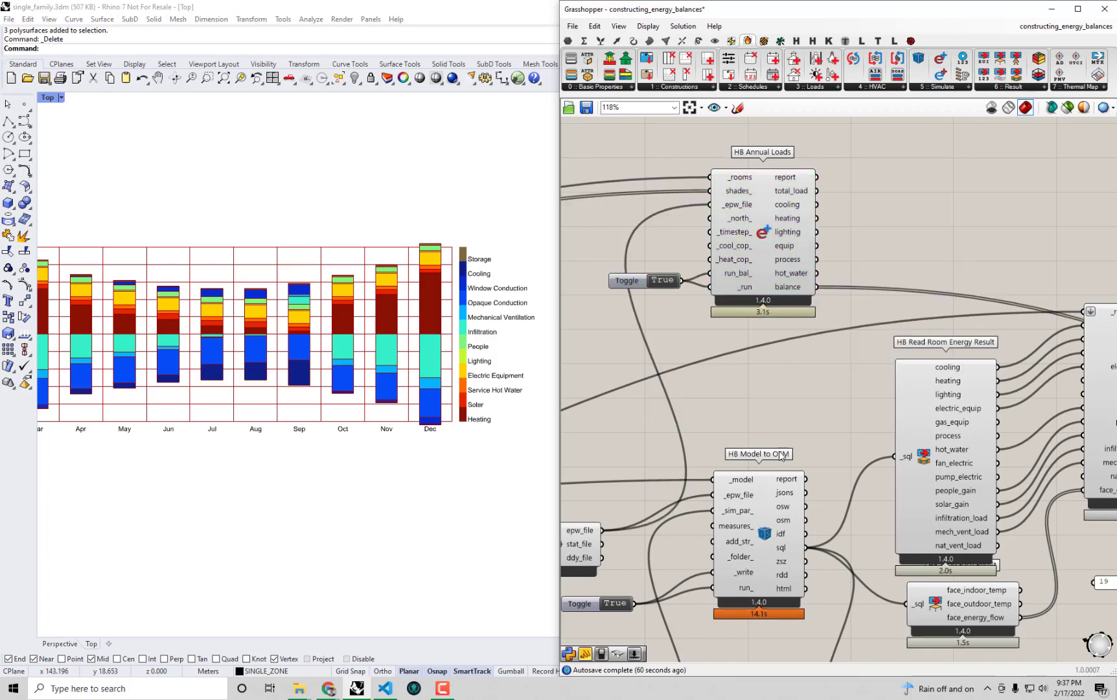
{"action": "left_click_drag", "start_coordinate": [761, 535], "coordinate": [773, 547]}
{"action": "left_click", "coordinate": [775, 399]}
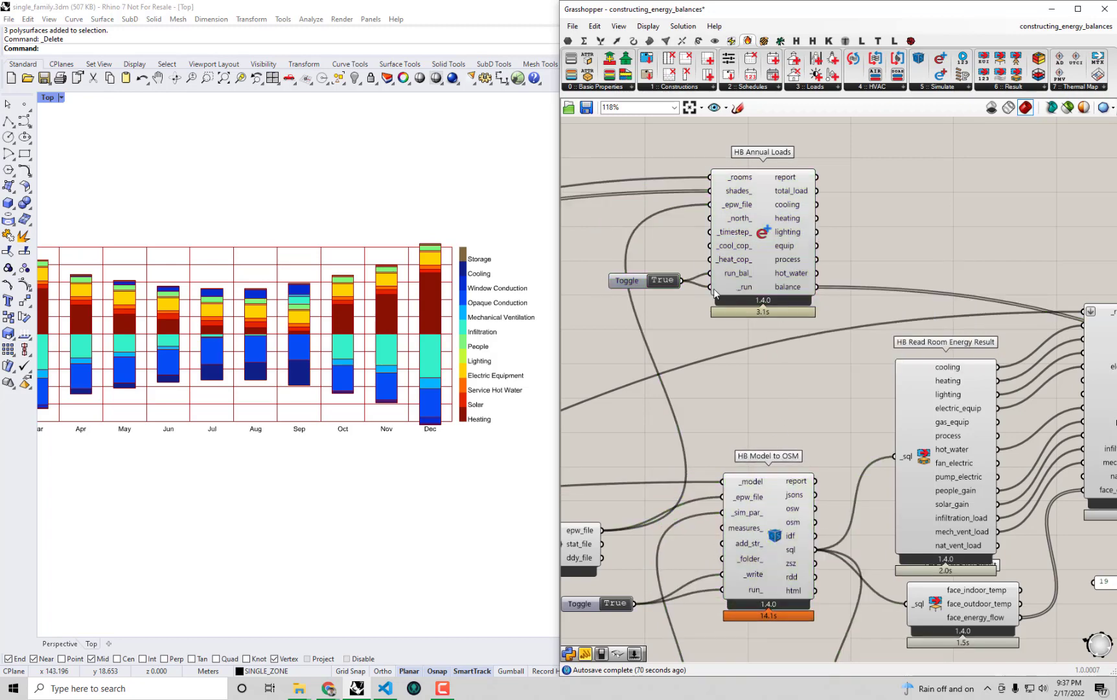
{"action": "scroll", "coordinate": [795, 314], "scroll_direction": "down", "scroll_amount": 2}
{"action": "left_click_drag", "start_coordinate": [777, 347], "coordinate": [716, 298]}
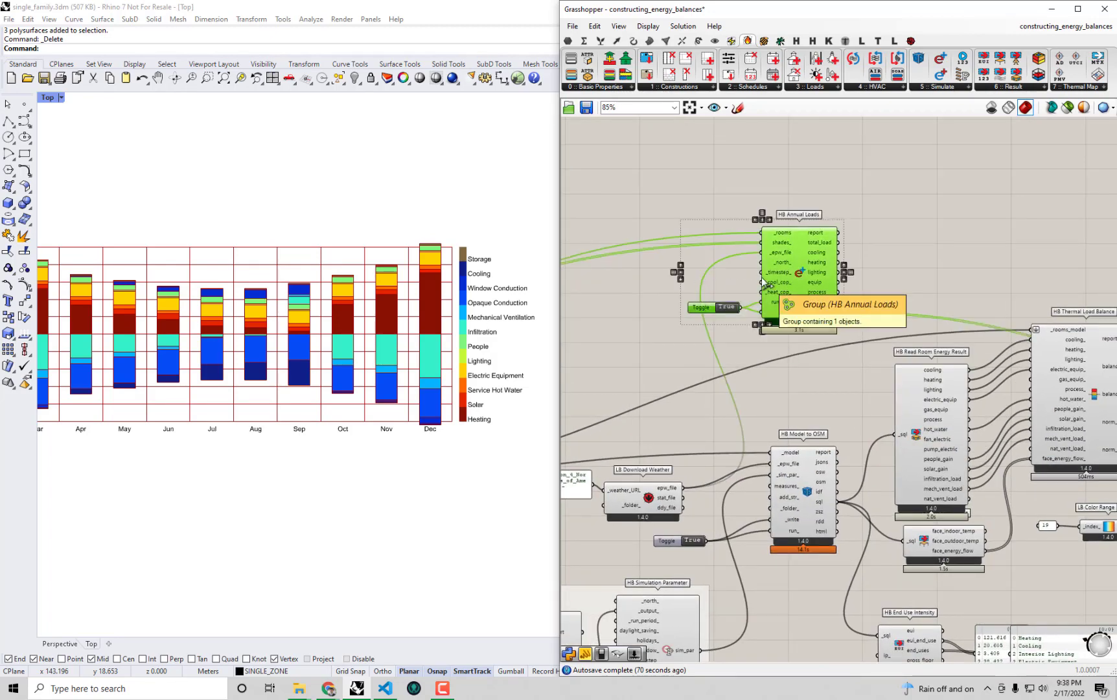
{"action": "left_click", "coordinate": [893, 274]}
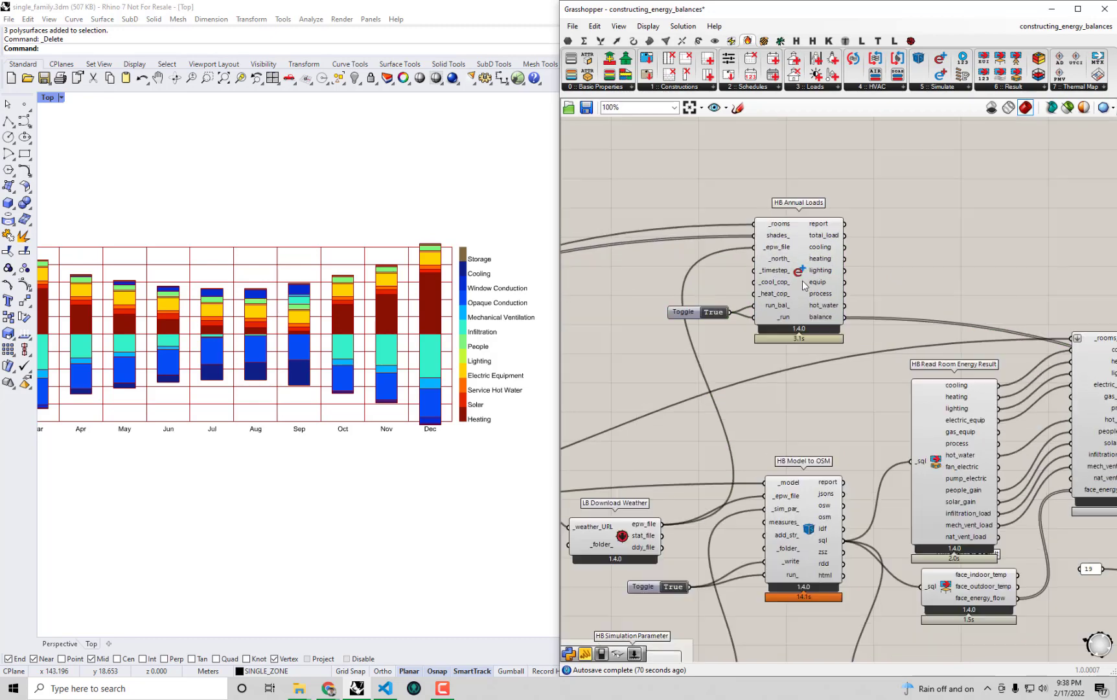
{"action": "scroll", "coordinate": [804, 279], "scroll_direction": "up", "scroll_amount": 2}
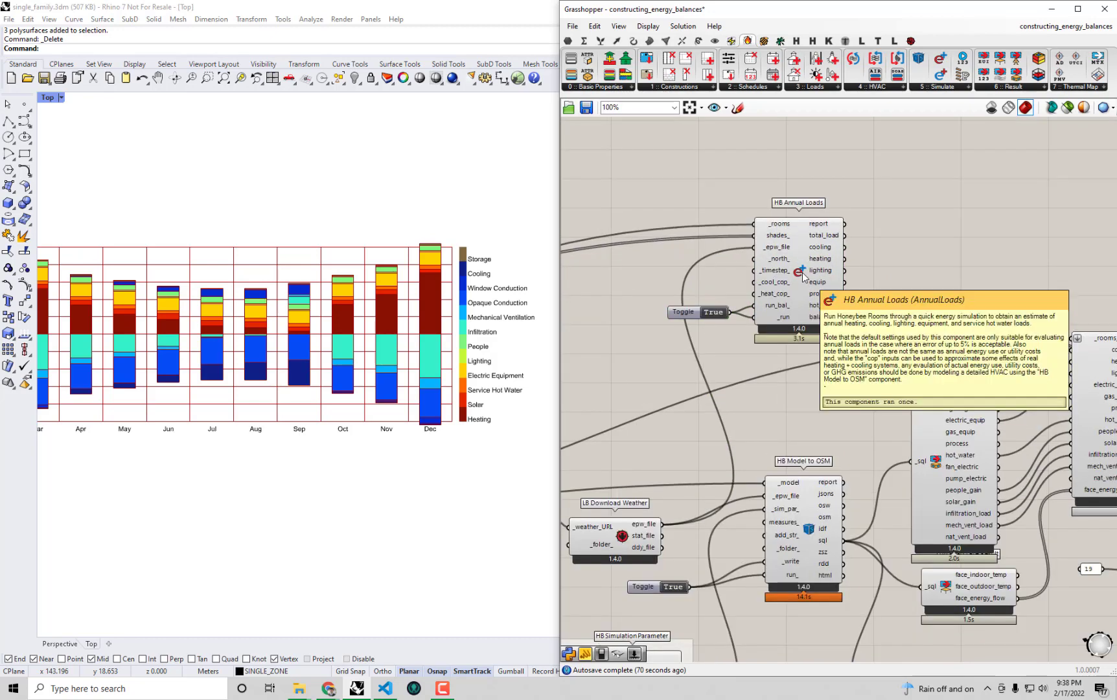
{"action": "left_click", "coordinate": [803, 267]}
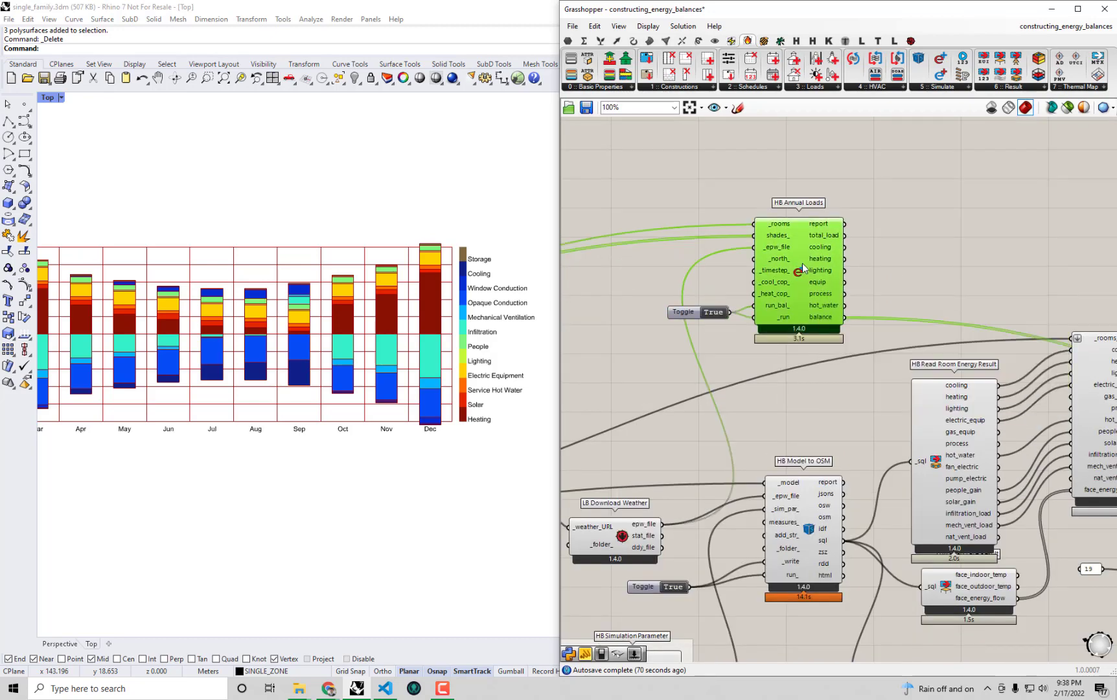
{"action": "left_click", "coordinate": [810, 536]}
{"action": "left_click", "coordinate": [909, 276]}
{"action": "scroll", "coordinate": [909, 276], "scroll_direction": "down", "scroll_amount": 1}
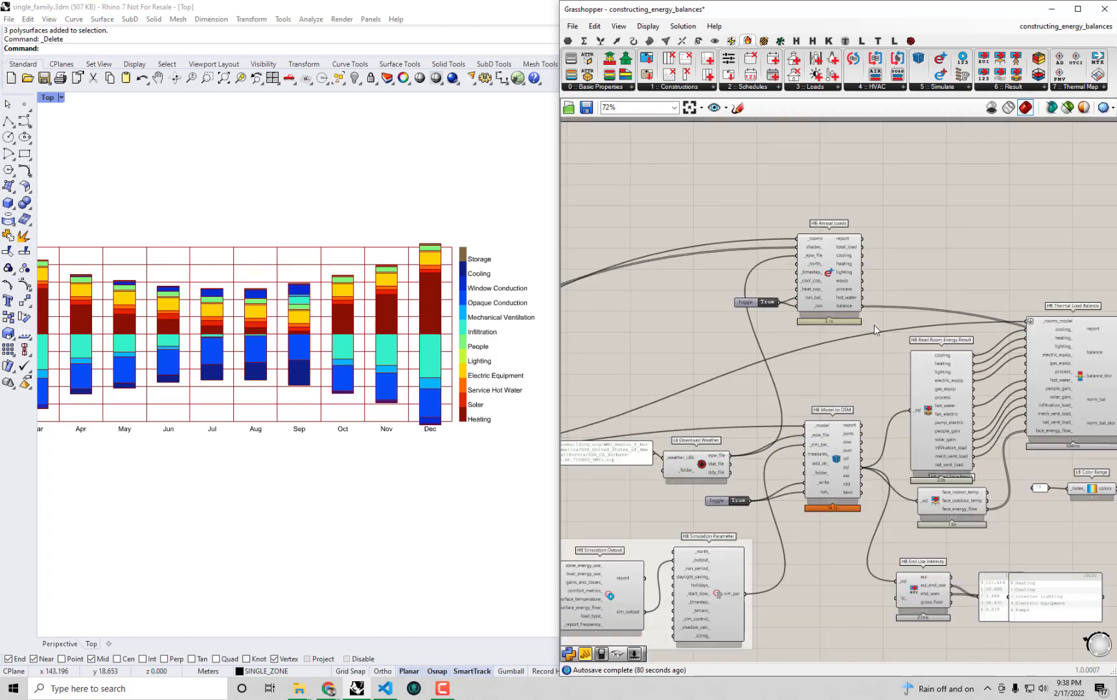
- Delete HB Annual Loads, then restore it with Ctrl+Z
{"action": "left_click_drag", "start_coordinate": [871, 267], "coordinate": [749, 328]}
{"action": "right_click_drag", "start_coordinate": [1102, 389], "coordinate": [1030, 331]}
{"action": "scroll", "coordinate": [1029, 332], "scroll_direction": "up", "scroll_amount": 1}
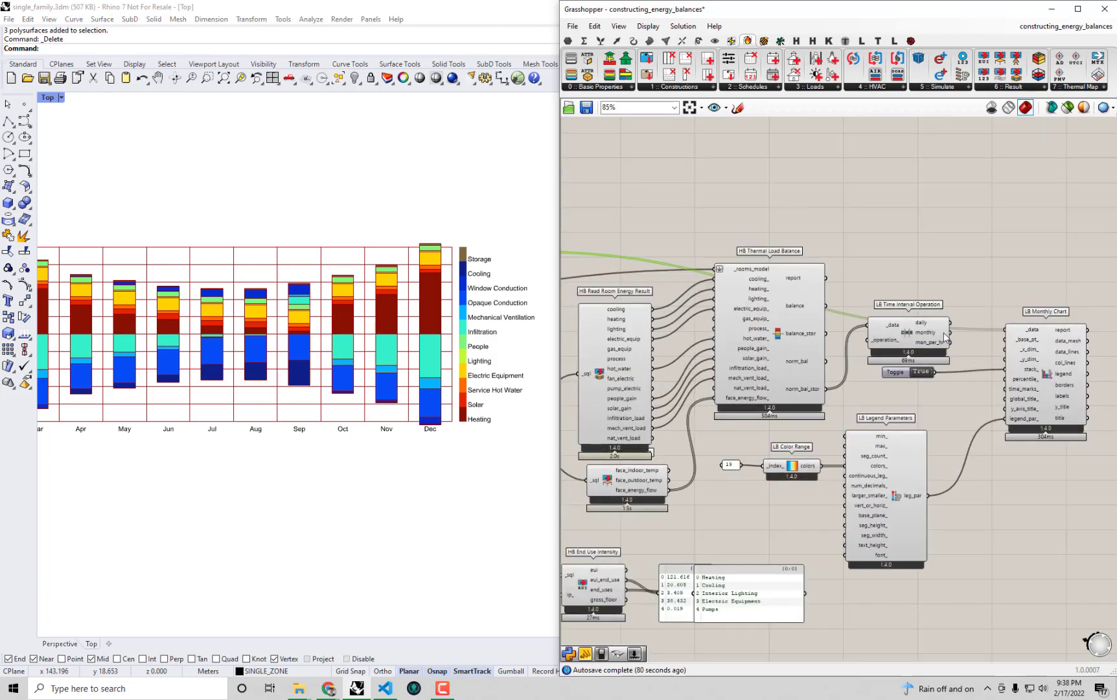
{"action": "key", "text": "Delete"}
{"action": "key", "text": "ctrl+z"}
{"action": "right_click_drag", "start_coordinate": [583, 273], "coordinate": [991, 311]}
- Move HB Annual Loads and its toggle up-left and switch the toggle to False
{"action": "left_click_drag", "start_coordinate": [860, 337], "coordinate": [728, 251]}
{"action": "left_click_drag", "start_coordinate": [889, 285], "coordinate": [839, 251]}
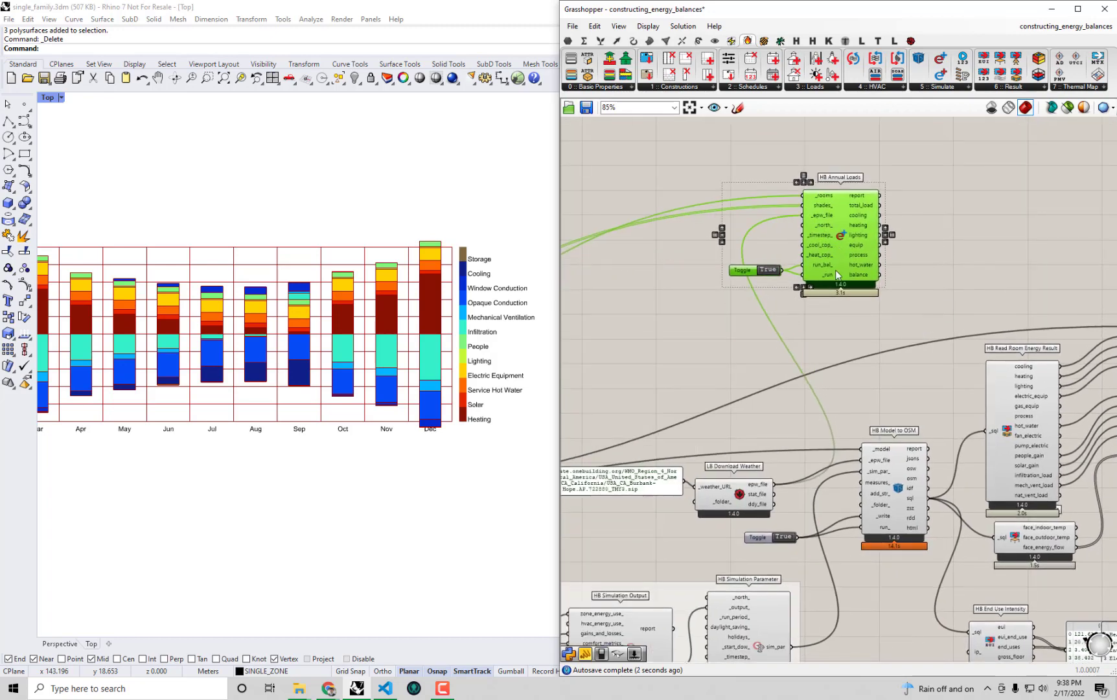
{"action": "left_click", "coordinate": [774, 282]}
{"action": "left_click", "coordinate": [770, 271]}
- Zoom out to see the whole definition on the canvas
{"action": "right_click_drag", "start_coordinate": [800, 309], "coordinate": [848, 310]}
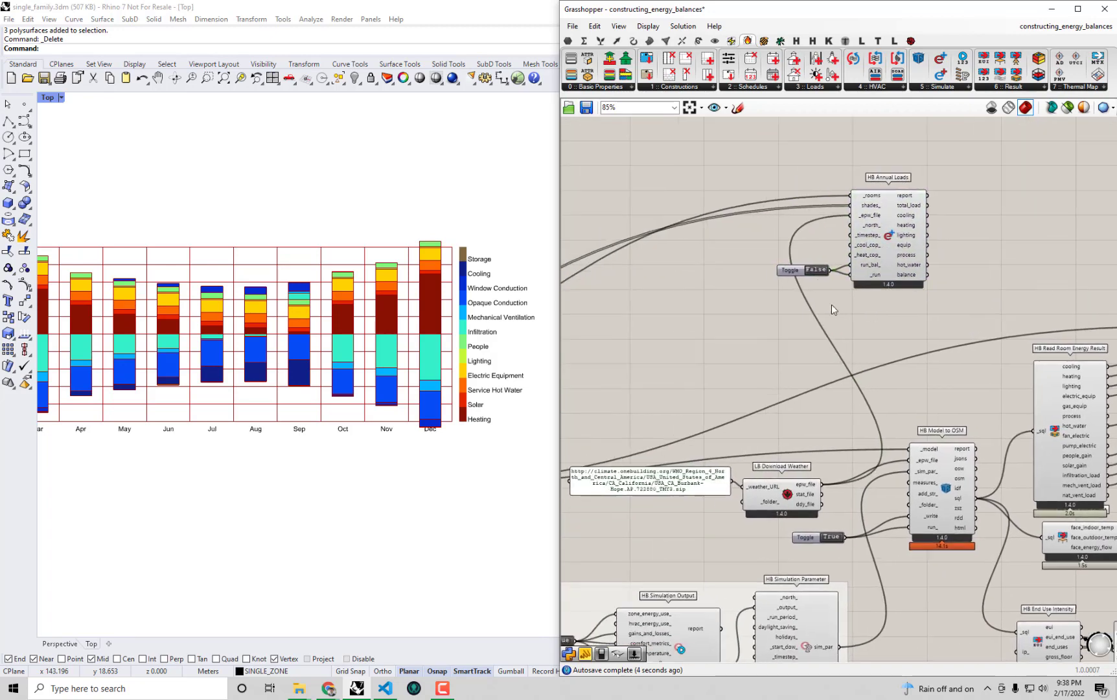
{"action": "left_click_drag", "start_coordinate": [943, 328], "coordinate": [691, 192]}
{"action": "left_click", "coordinate": [945, 301]}
{"action": "right_click_drag", "start_coordinate": [945, 302], "coordinate": [732, 227]}
{"action": "scroll", "coordinate": [799, 218], "scroll_direction": "down", "scroll_amount": 1}
{"action": "scroll", "coordinate": [822, 257], "scroll_direction": "down", "scroll_amount": 1}
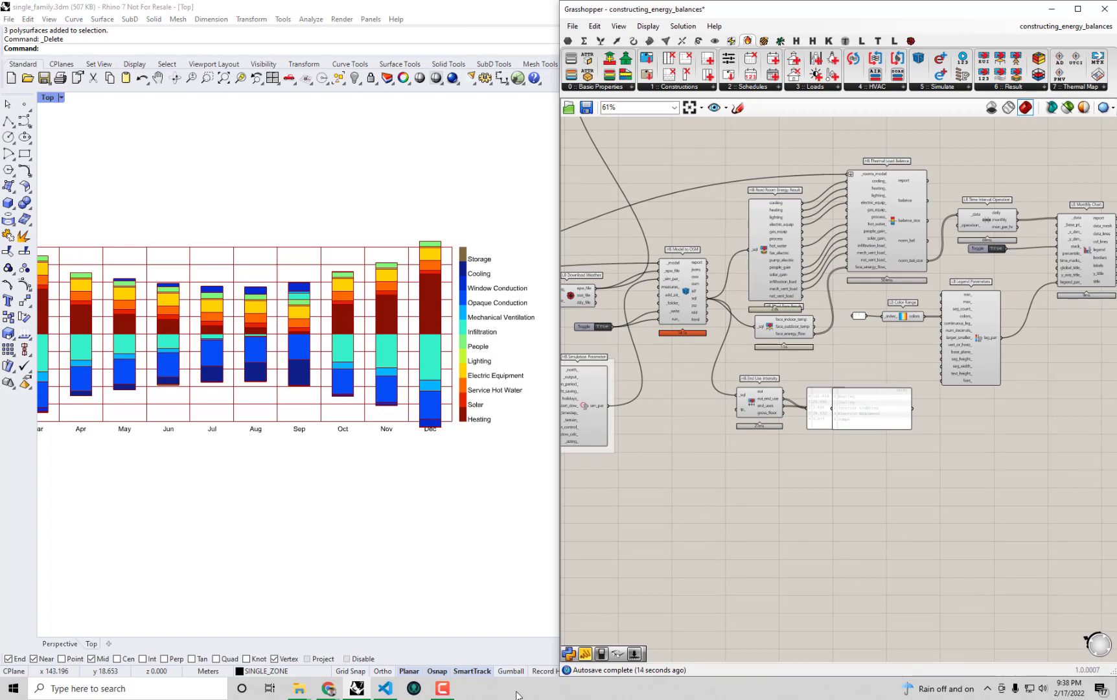
- Drag shoe_box_annual_loads.gh from ladybug-tools-1-4-0\samples\honeybee-energy onto the Grasshopper canvas
{"action": "left_click", "coordinate": [296, 689]}
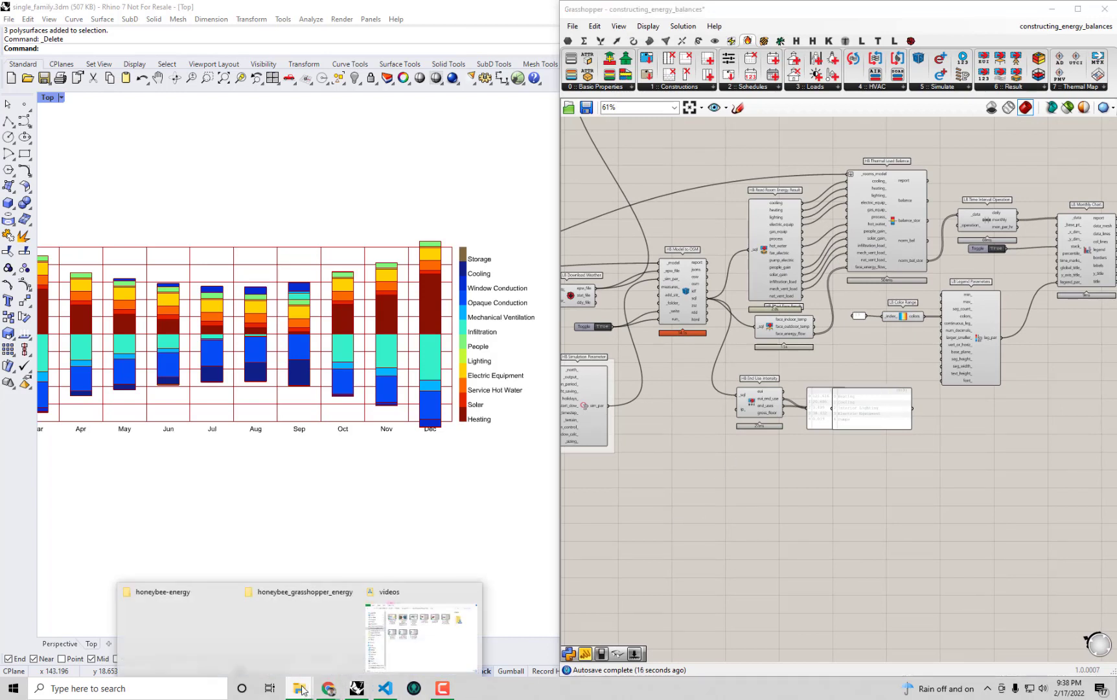
{"action": "left_click", "coordinate": [192, 652]}
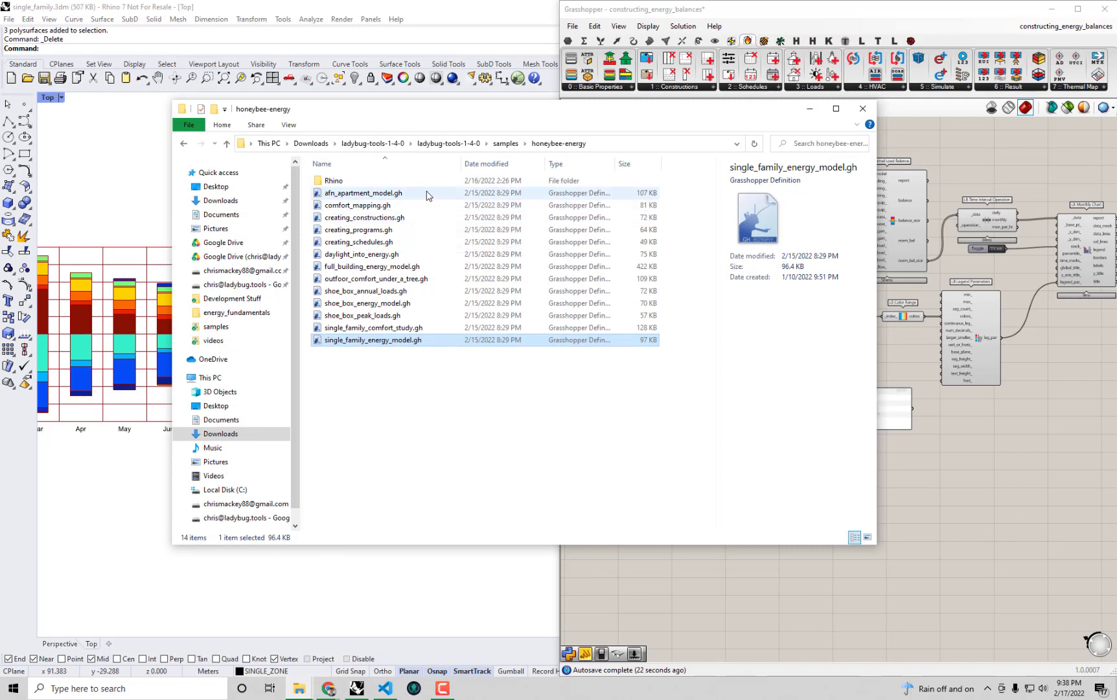
{"action": "left_click", "coordinate": [445, 143]}
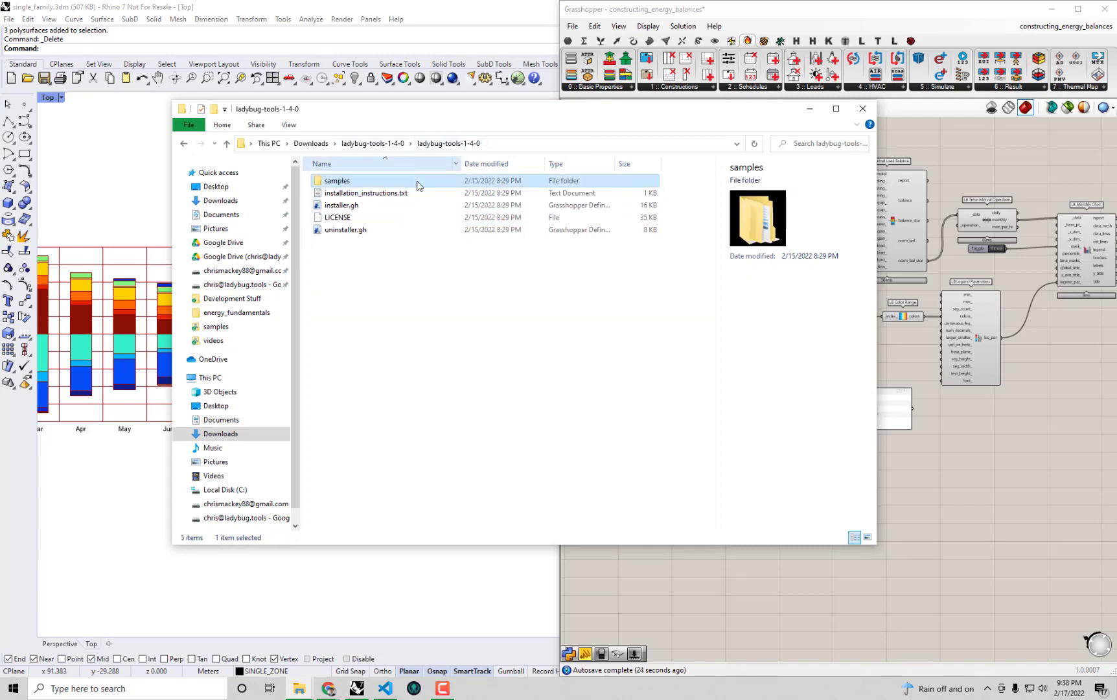
{"action": "double_click", "coordinate": [354, 184]}
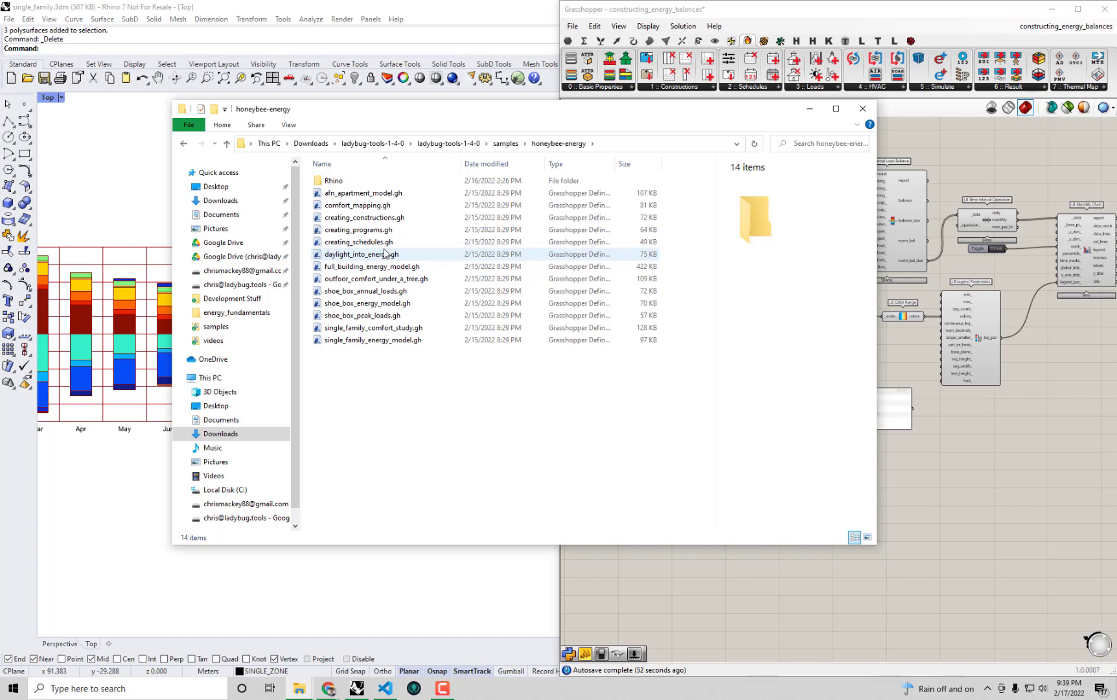
{"action": "left_click", "coordinate": [399, 292]}
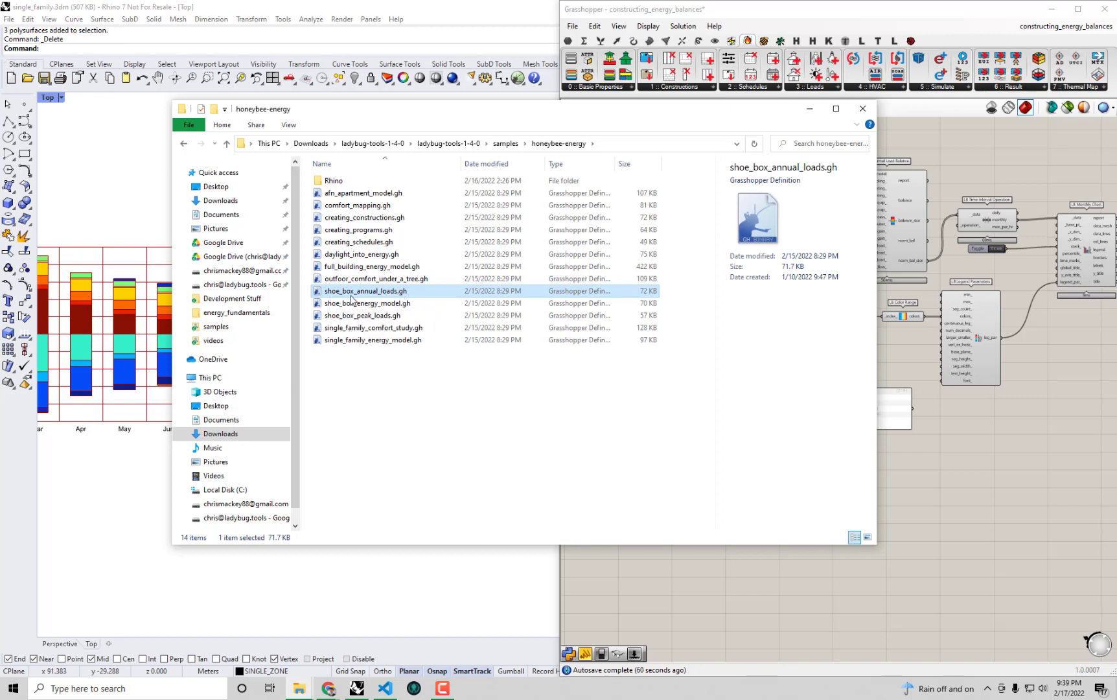
{"action": "left_click_drag", "start_coordinate": [762, 370], "coordinate": [942, 485]}
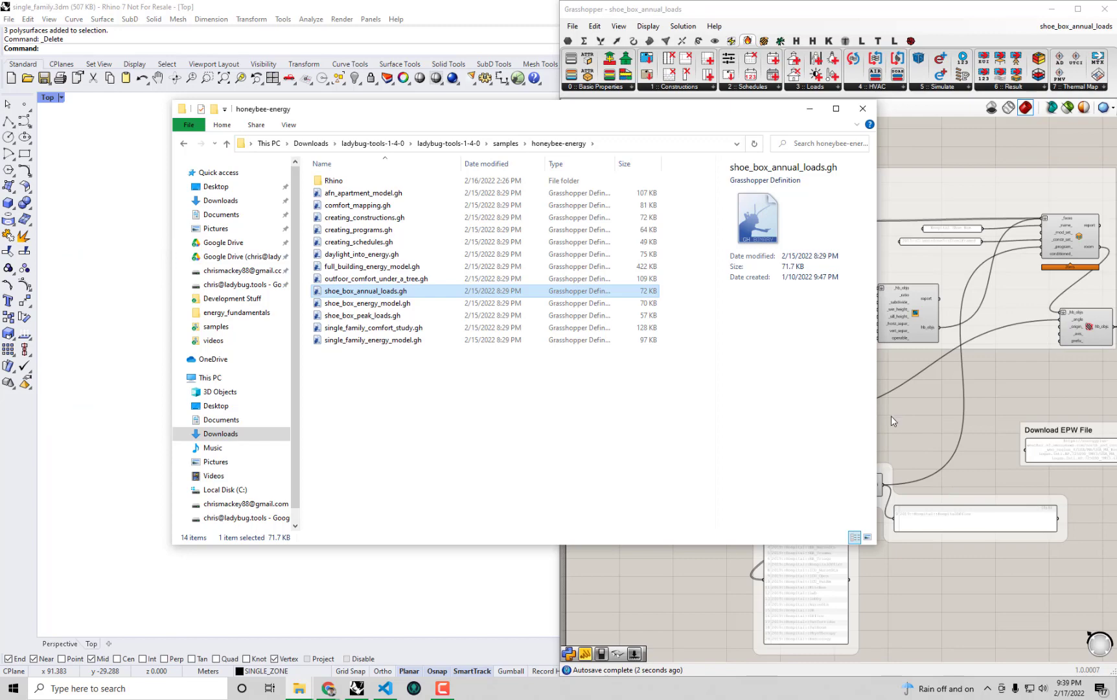
- Maximize Grasshopper and zoom the canvas to 100% over the Create Honeybee Room group
{"action": "left_click", "coordinate": [912, 418]}
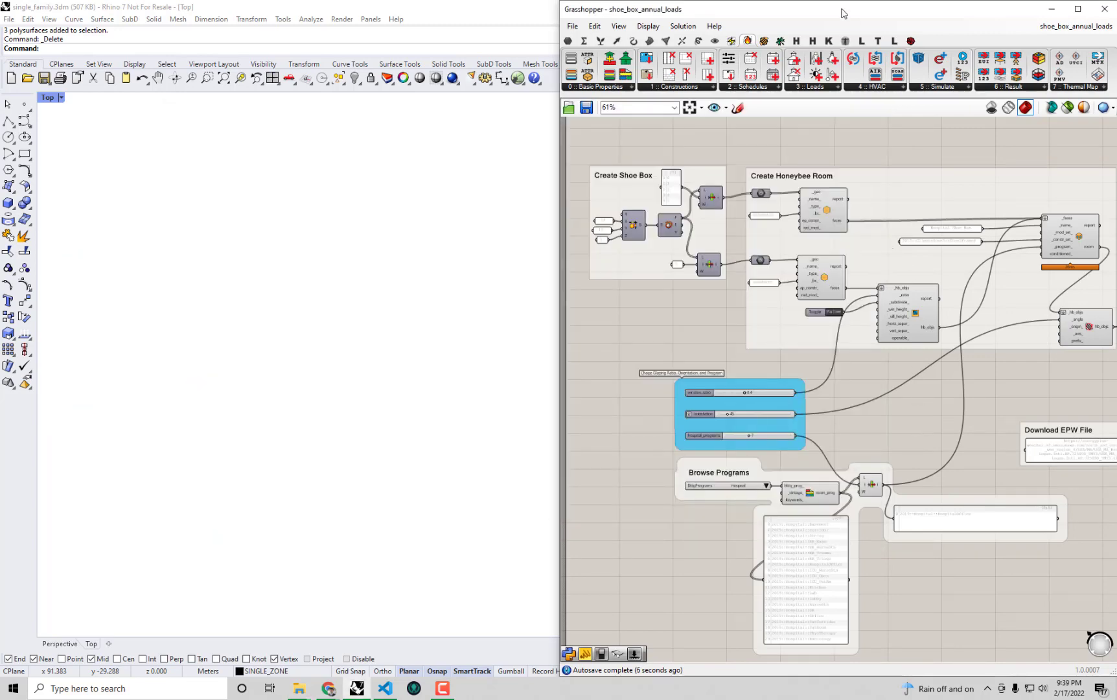
{"action": "left_click_drag", "start_coordinate": [842, 13], "coordinate": [286, 1]}
{"action": "scroll", "coordinate": [481, 261], "scroll_direction": "up", "scroll_amount": 1}
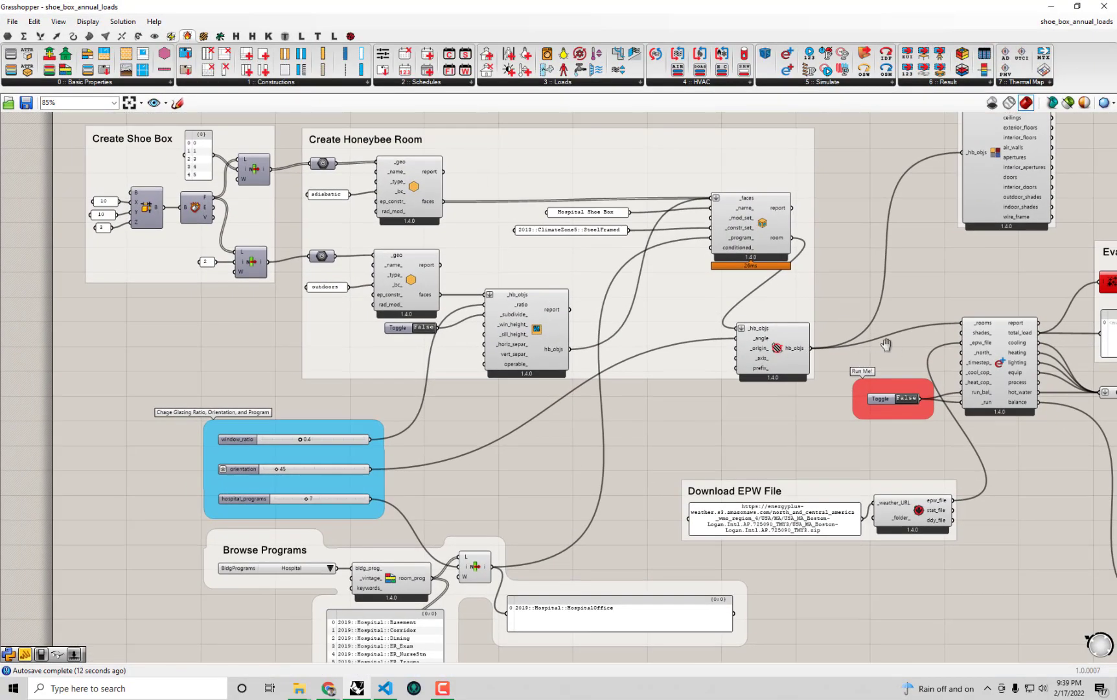
{"action": "scroll", "coordinate": [853, 352], "scroll_direction": "up", "scroll_amount": 3}
{"action": "scroll", "coordinate": [842, 337], "scroll_direction": "down", "scroll_amount": 2}
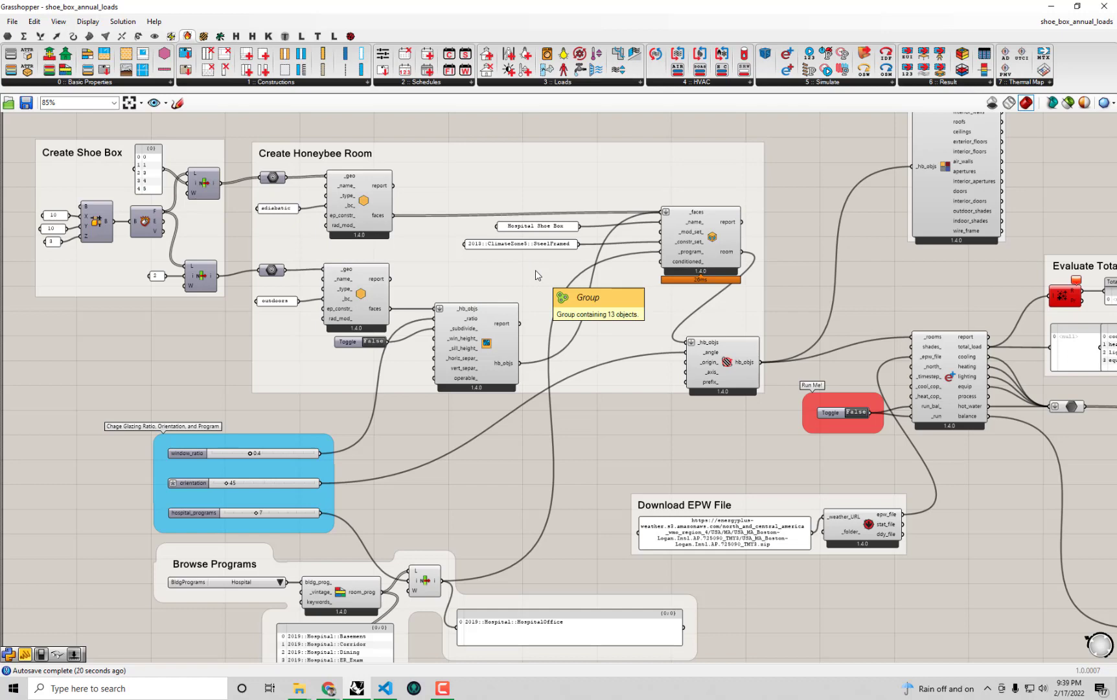
{"action": "scroll", "coordinate": [536, 275], "scroll_direction": "up", "scroll_amount": 2}
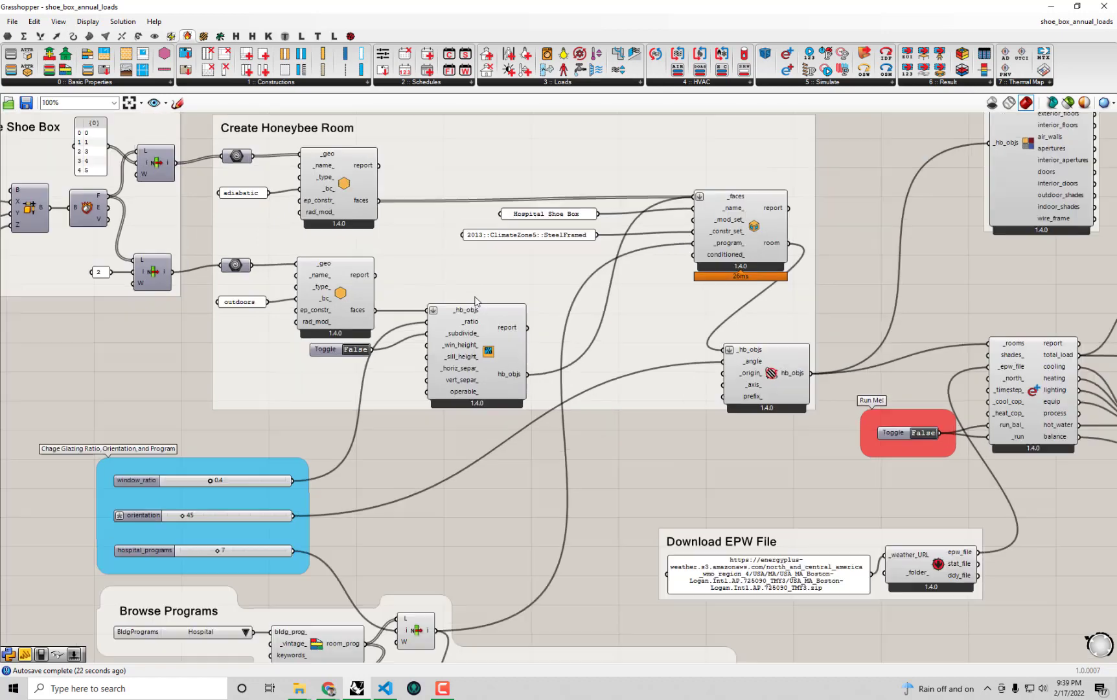
{"action": "left_click", "coordinate": [359, 204]}
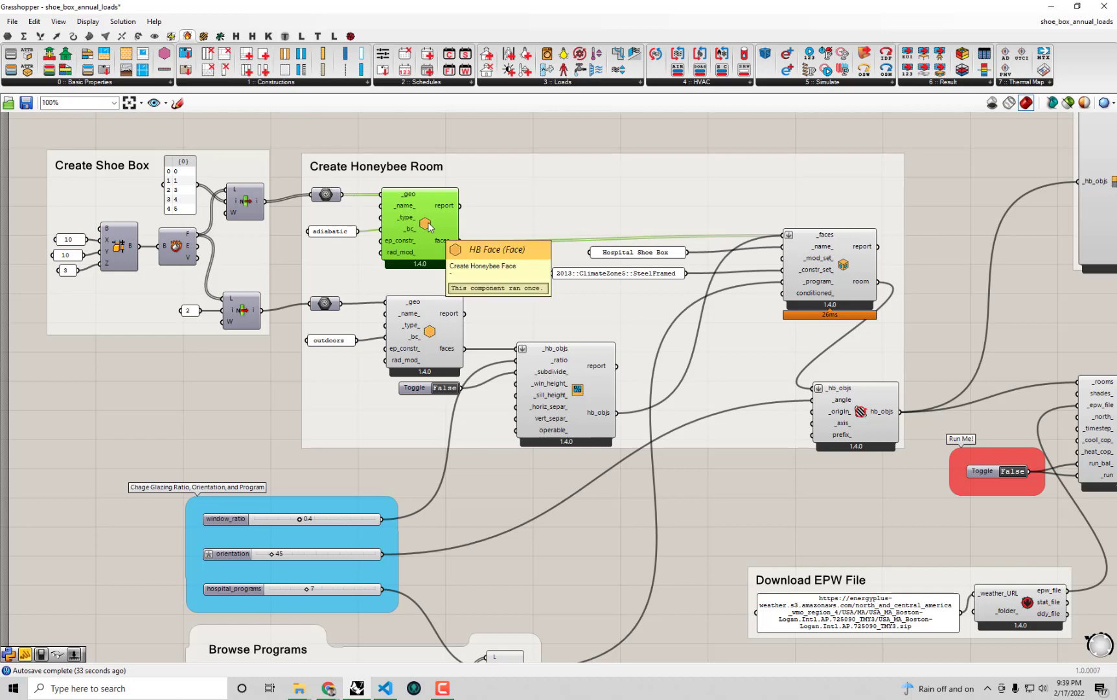
{"action": "scroll", "coordinate": [428, 224], "scroll_direction": "up", "scroll_amount": 1}
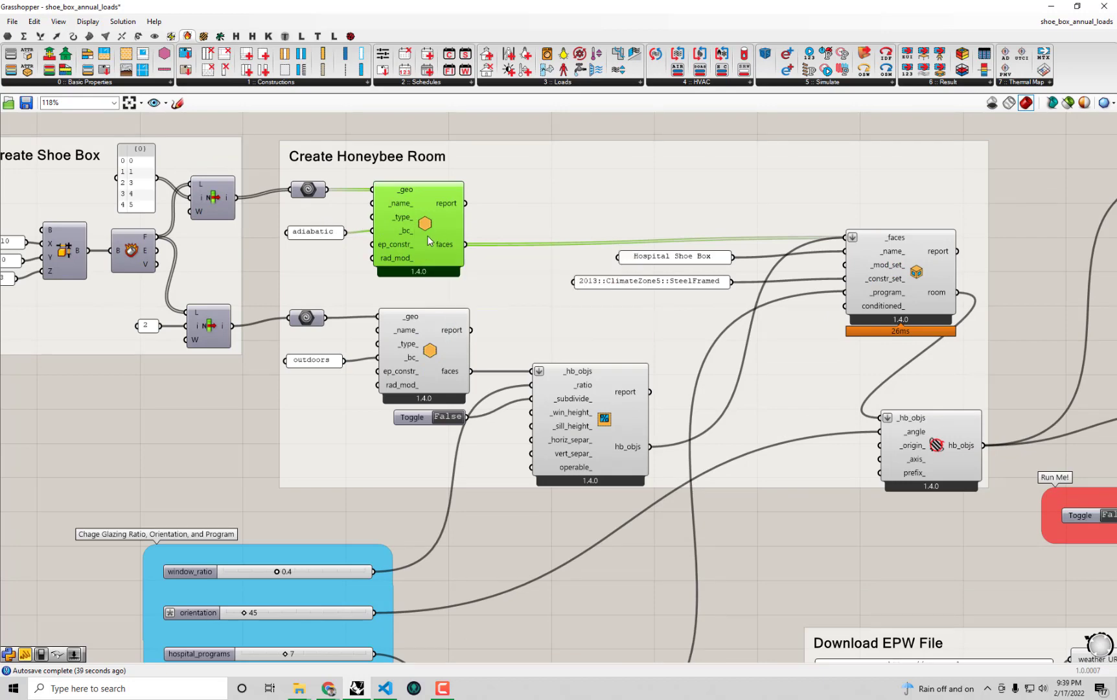
{"action": "left_click_drag", "start_coordinate": [328, 236], "coordinate": [332, 231]}
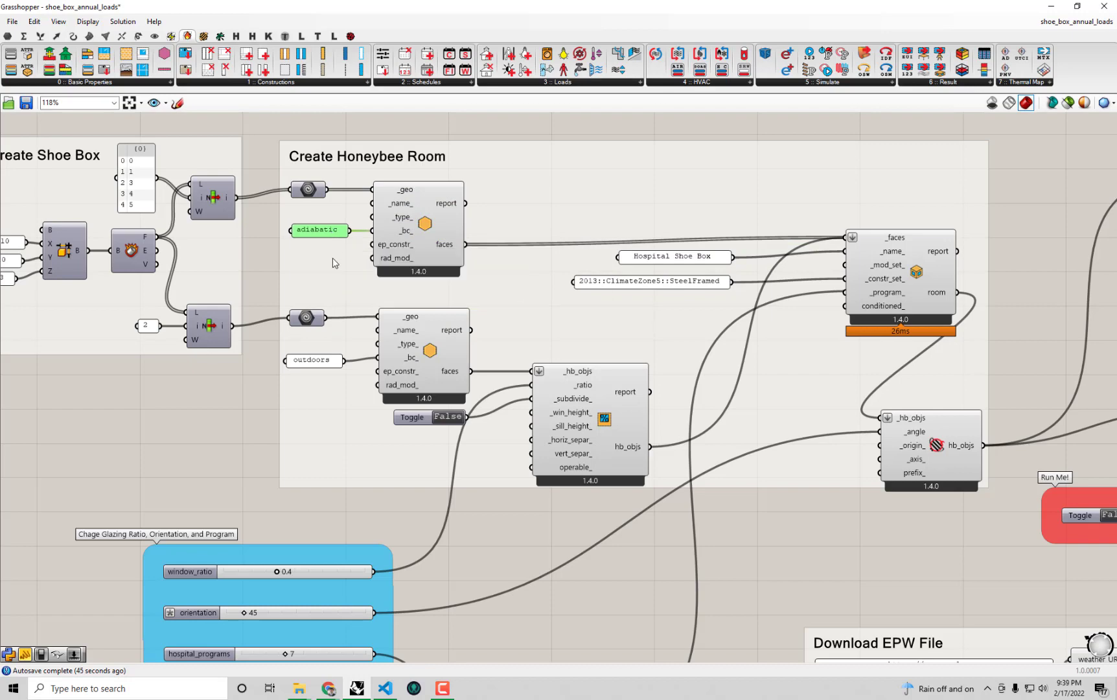
{"action": "left_click", "coordinate": [395, 347]}
{"action": "left_click", "coordinate": [324, 363]}
{"action": "left_click_drag", "start_coordinate": [326, 365], "coordinate": [329, 365]}
{"action": "left_click", "coordinate": [409, 363]}
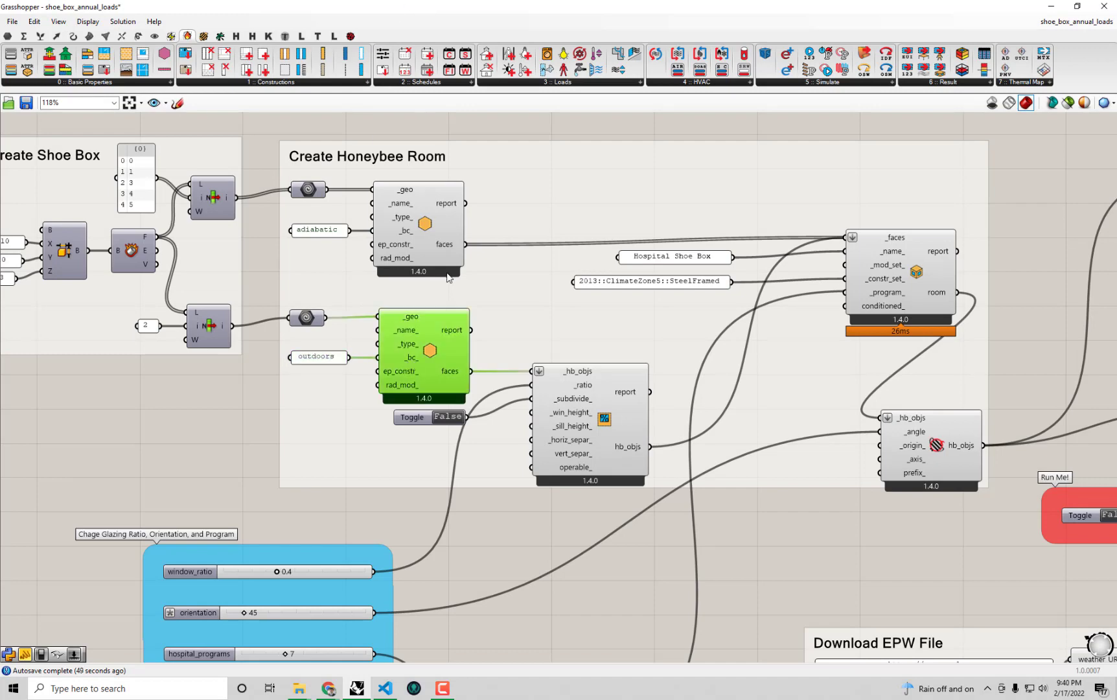
{"action": "left_click", "coordinate": [429, 243]}
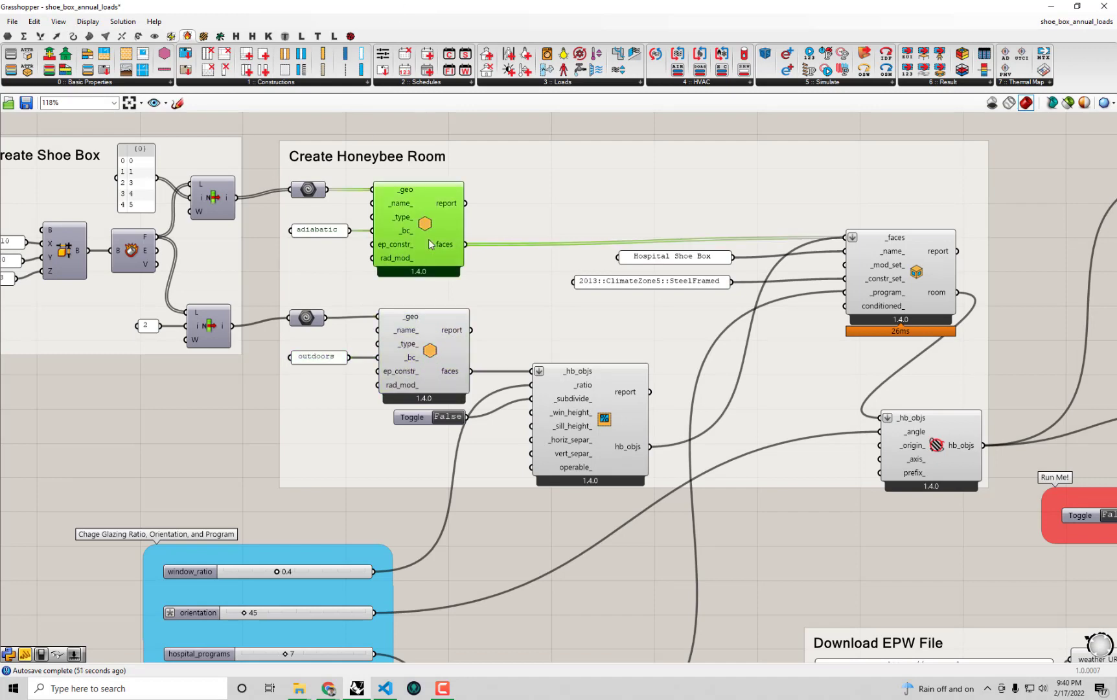
{"action": "left_click", "coordinate": [431, 342]}
{"action": "left_click", "coordinate": [910, 284]}
{"action": "right_click_drag", "start_coordinate": [911, 284], "coordinate": [814, 286]}
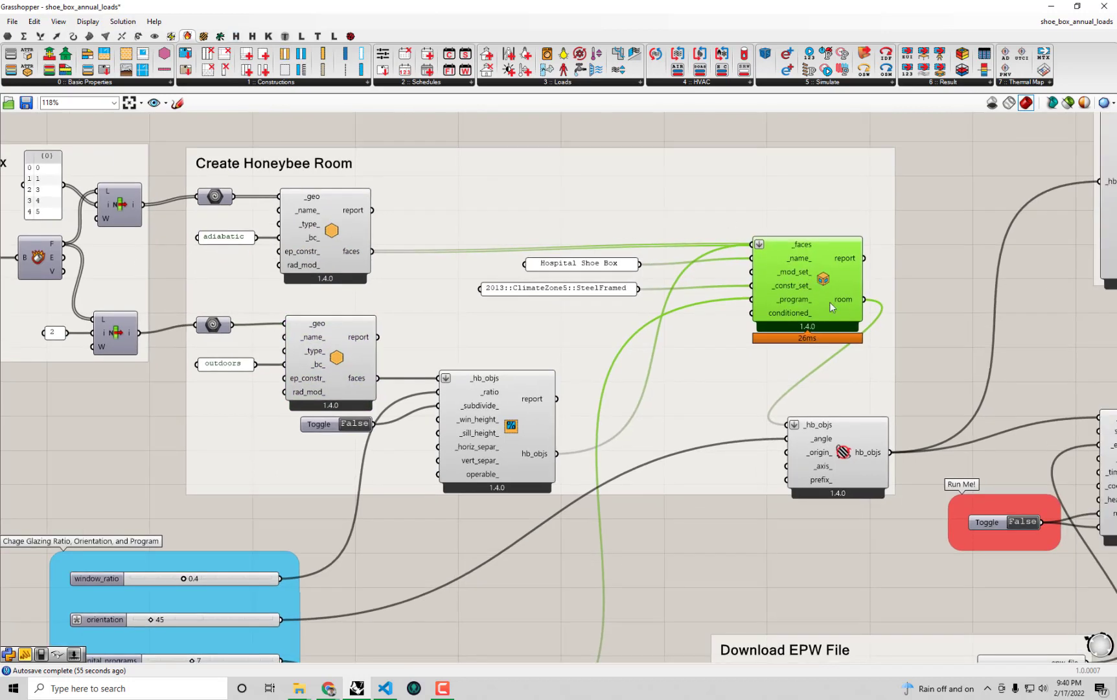
- Uncheck the Profiler canvas widget to hide the component timing bars
{"action": "left_click", "coordinate": [88, 22]}
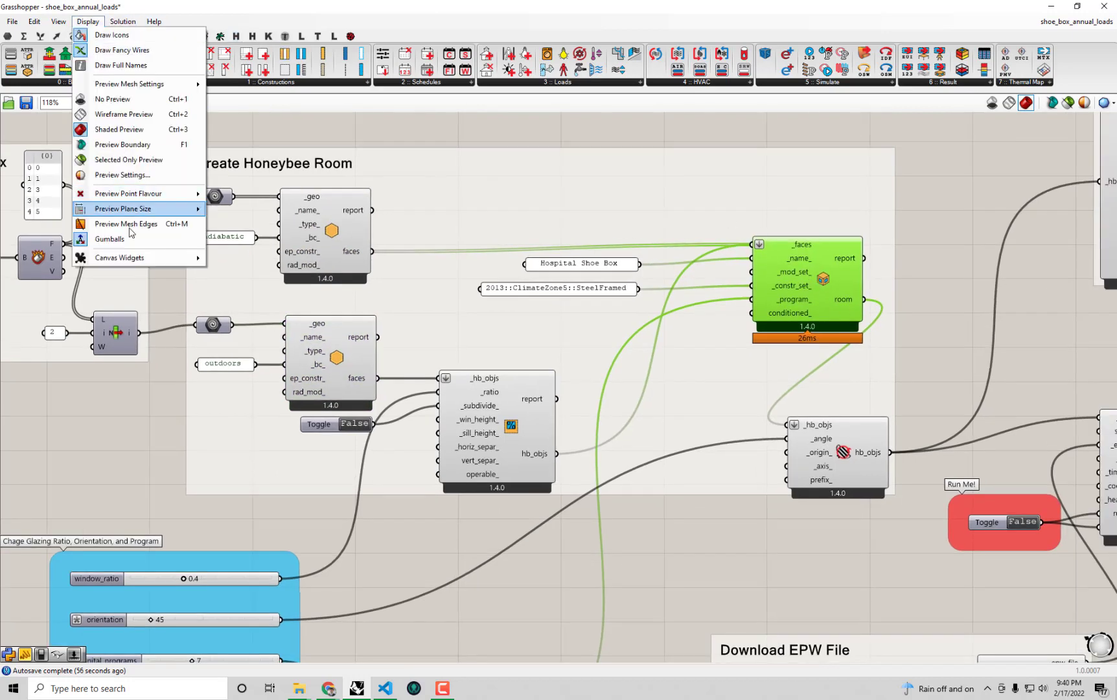
{"action": "mouse_move", "coordinate": [132, 260]}
{"action": "left_click", "coordinate": [306, 297]}
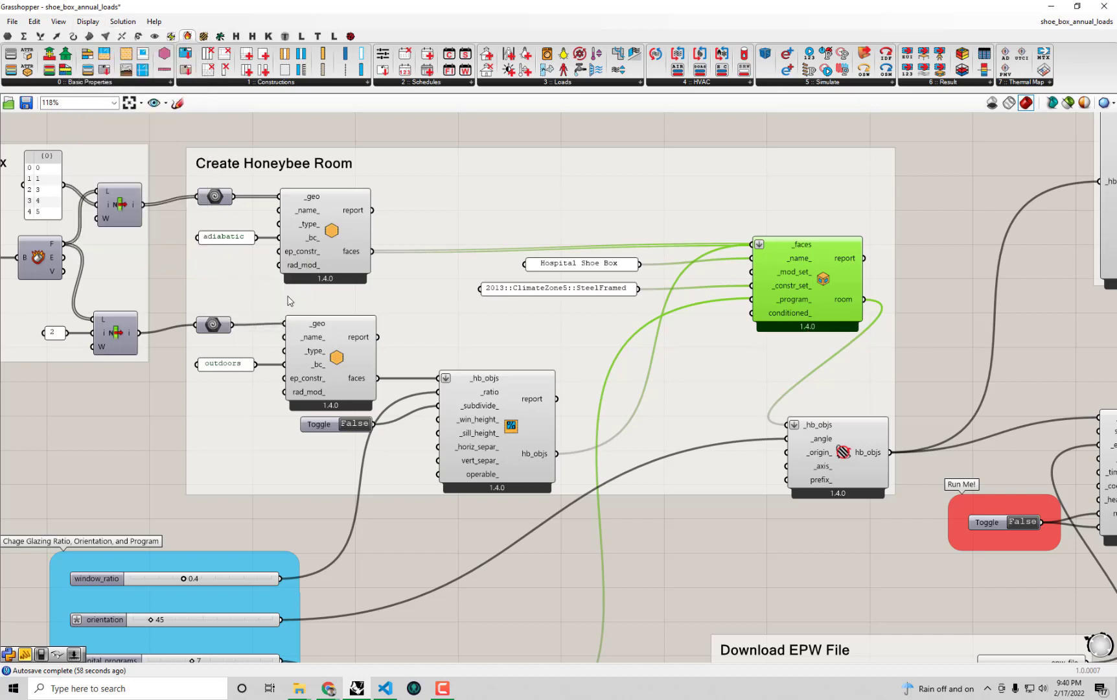
{"action": "left_click_drag", "start_coordinate": [518, 432], "coordinate": [519, 433]}
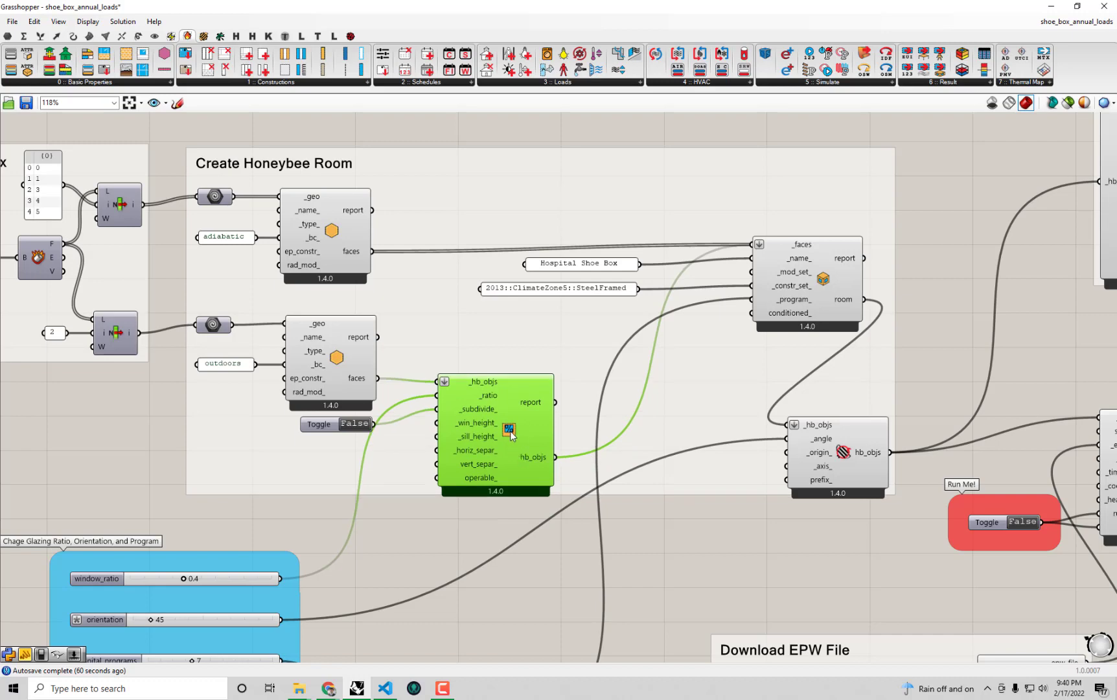
- Snap the Grasshopper window to the right half of the screen, revealing Rhino beside it
{"action": "mouse_move", "coordinate": [511, 436]}
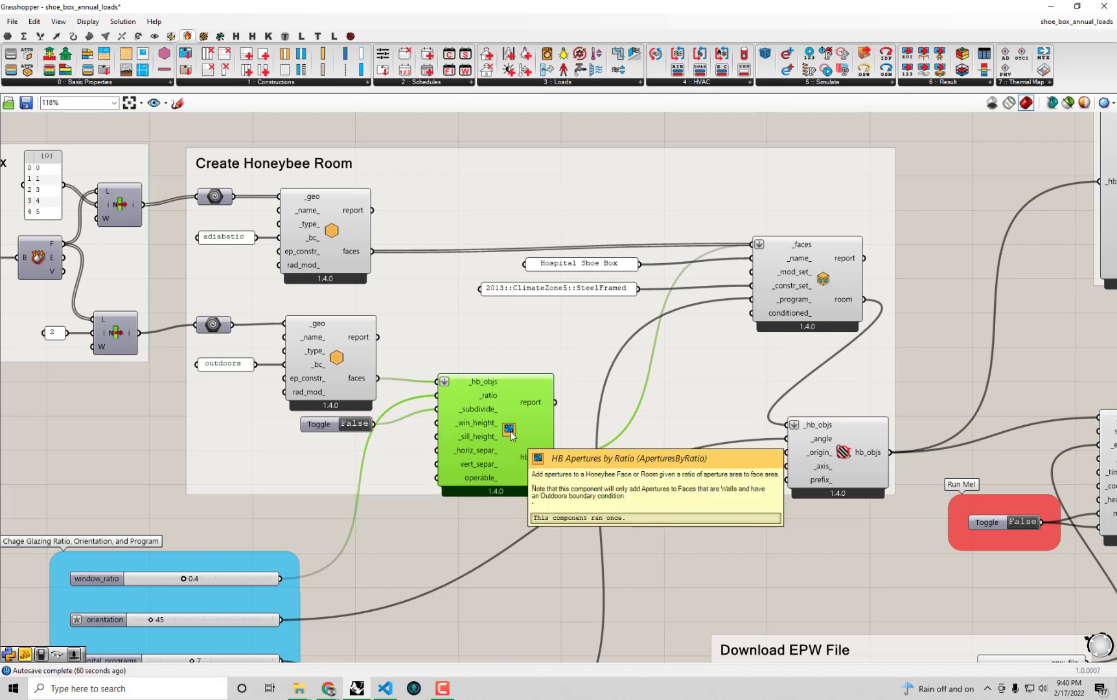
{"action": "right_click_drag", "start_coordinate": [494, 450], "coordinate": [491, 286]}
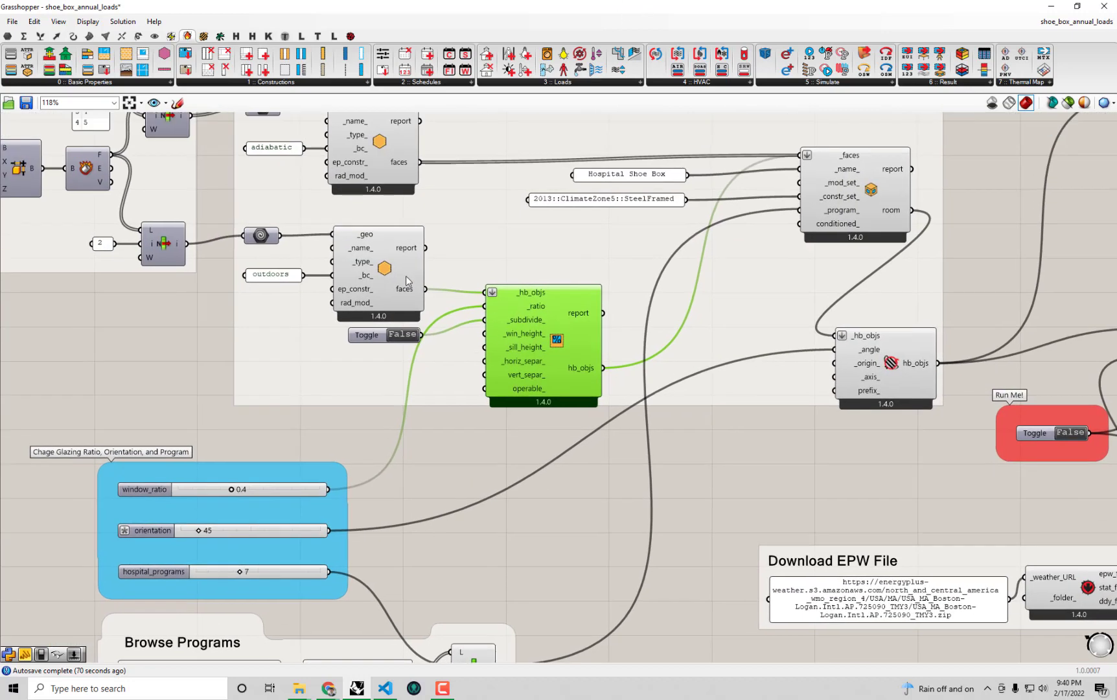
{"action": "right_click_drag", "start_coordinate": [368, 219], "coordinate": [405, 276]}
{"action": "left_click", "coordinate": [384, 271]}
{"action": "left_click_drag", "start_coordinate": [583, 16], "coordinate": [1114, 118]}
- Switch Rhino's viewport to Perspective and zoom extents (ZEA) onto the shoe box
{"action": "scroll", "coordinate": [1022, 240], "scroll_direction": "down", "scroll_amount": 3}
{"action": "right_click_drag", "start_coordinate": [1022, 239], "coordinate": [790, 292]}
{"action": "left_click", "coordinate": [261, 312]}
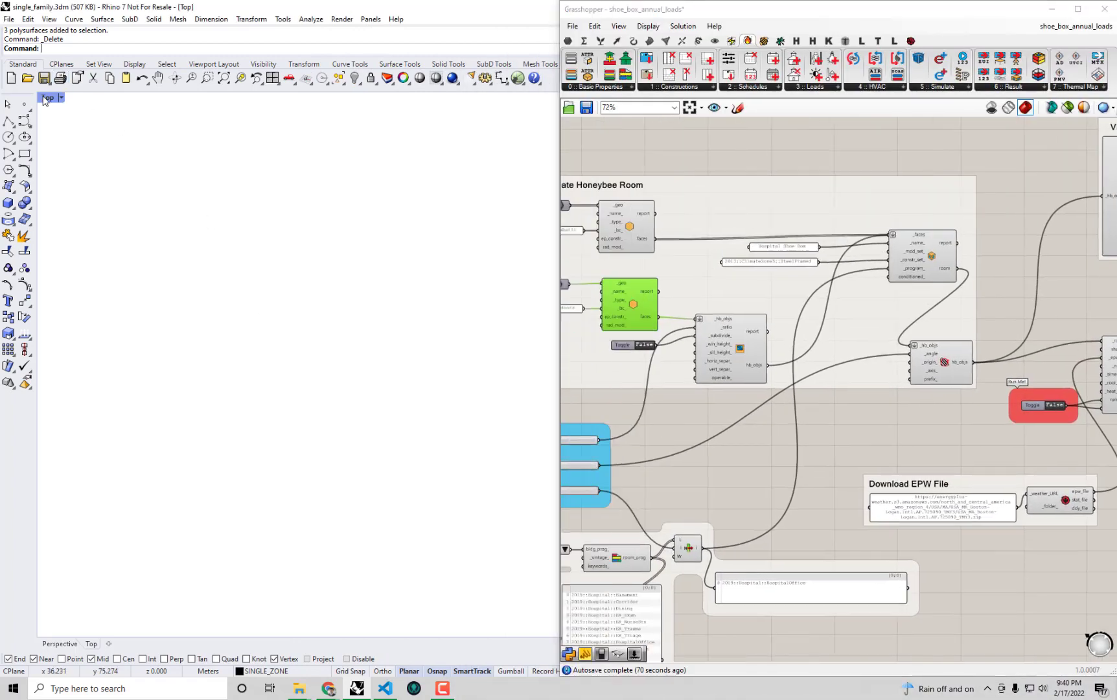
{"action": "key", "text": "ctrl+Tab"}
{"action": "right_click_drag", "start_coordinate": [456, 318], "coordinate": [280, 347]}
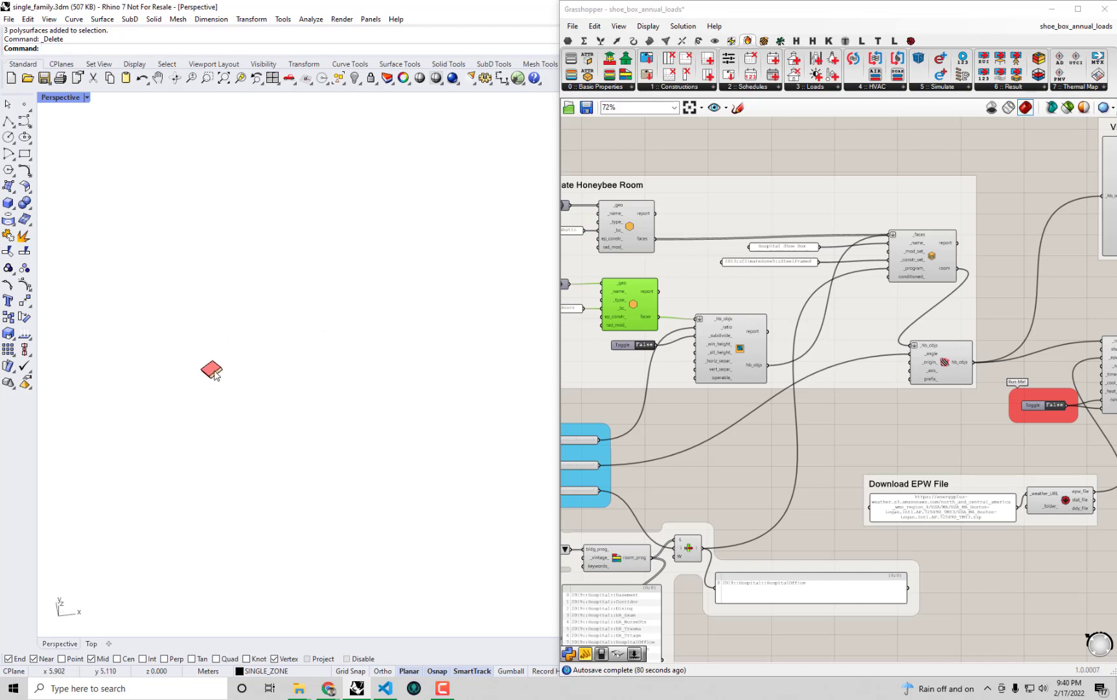
{"action": "type", "text": "EA"}
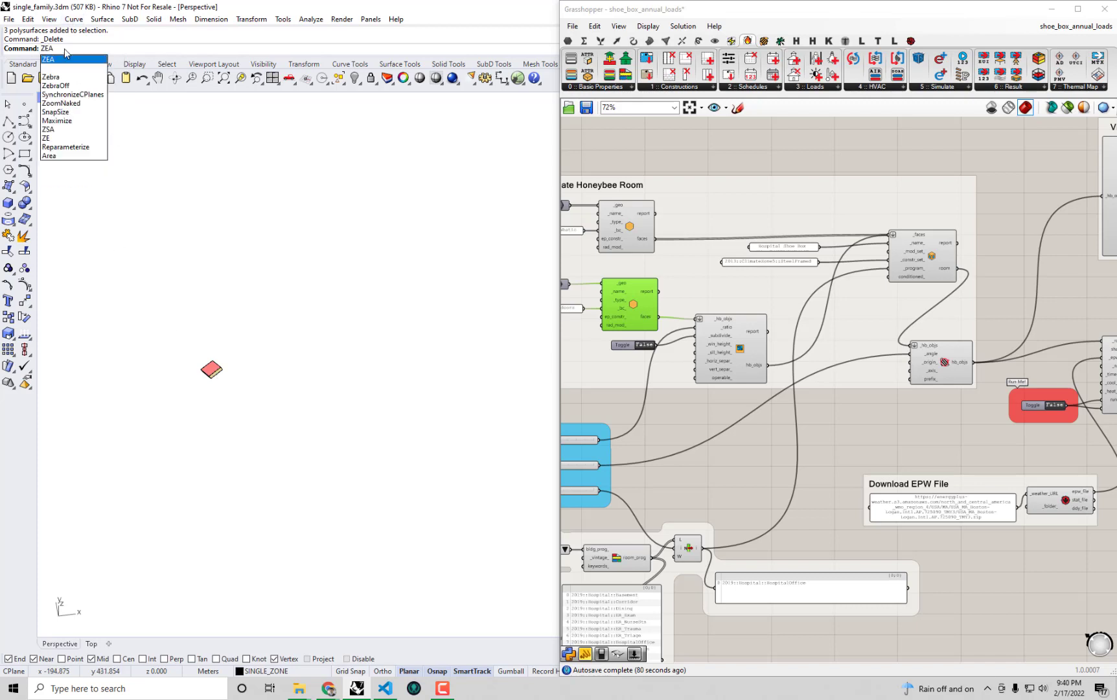
{"action": "left_click", "coordinate": [70, 64]}
- Orbit the Perspective view around the box to see its glazed wall from several angles
{"action": "right_click_drag", "start_coordinate": [402, 292], "coordinate": [138, 300]}
{"action": "right_click_drag", "start_coordinate": [292, 337], "coordinate": [378, 389]}
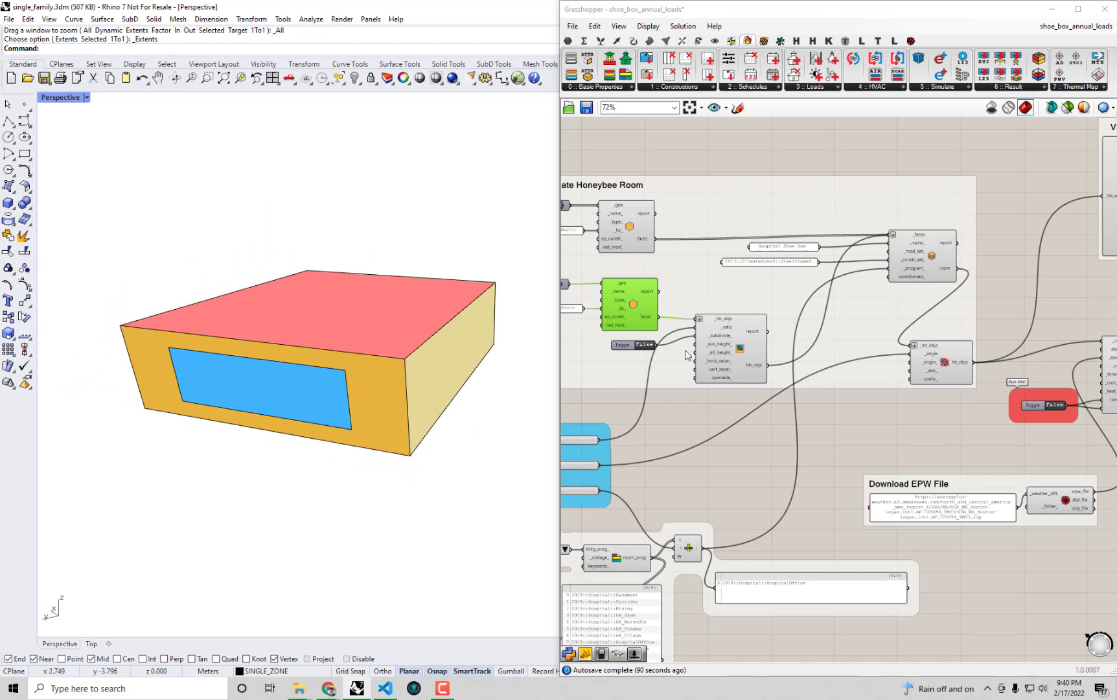
{"action": "right_click_drag", "start_coordinate": [647, 382], "coordinate": [704, 362]}
{"action": "right_click_drag", "start_coordinate": [443, 327], "coordinate": [434, 431]}
{"action": "scroll", "coordinate": [735, 368], "scroll_direction": "up", "scroll_amount": 5}
- Lower the window_ratio slider from 0.4 to 0.3
{"action": "right_click_drag", "start_coordinate": [736, 368], "coordinate": [767, 383]}
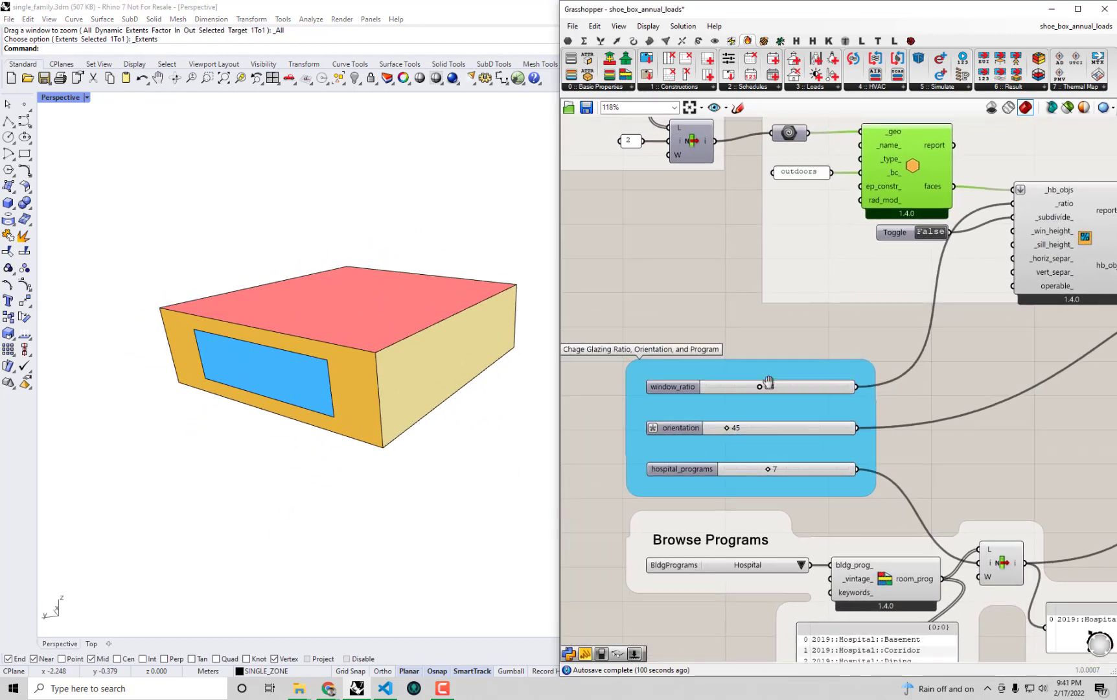
{"action": "left_click_drag", "start_coordinate": [760, 389], "coordinate": [731, 429]}
{"action": "scroll", "coordinate": [731, 429], "scroll_direction": "down", "scroll_amount": 2}
- Set the hospital_programs slider to 9, picking ICU_Open in Browse Programs
{"action": "right_click_drag", "start_coordinate": [791, 411], "coordinate": [721, 274]}
{"action": "left_click", "coordinate": [671, 295]}
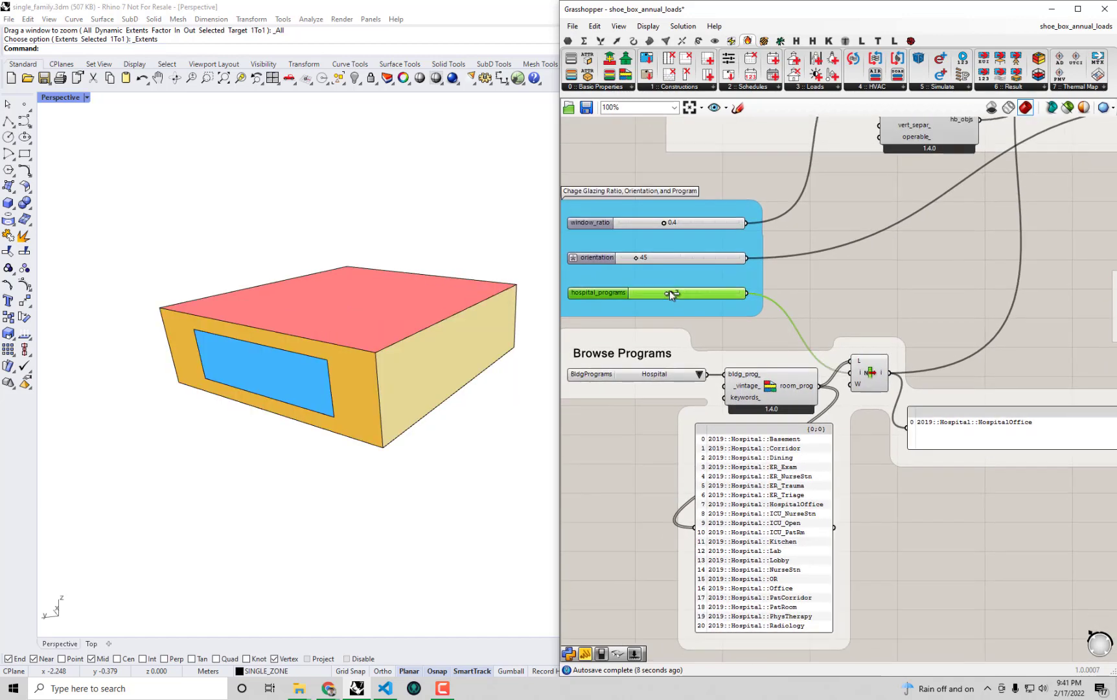
{"action": "left_click_drag", "start_coordinate": [671, 295], "coordinate": [665, 294]}
{"action": "scroll", "coordinate": [720, 370], "scroll_direction": "up", "scroll_amount": 2}
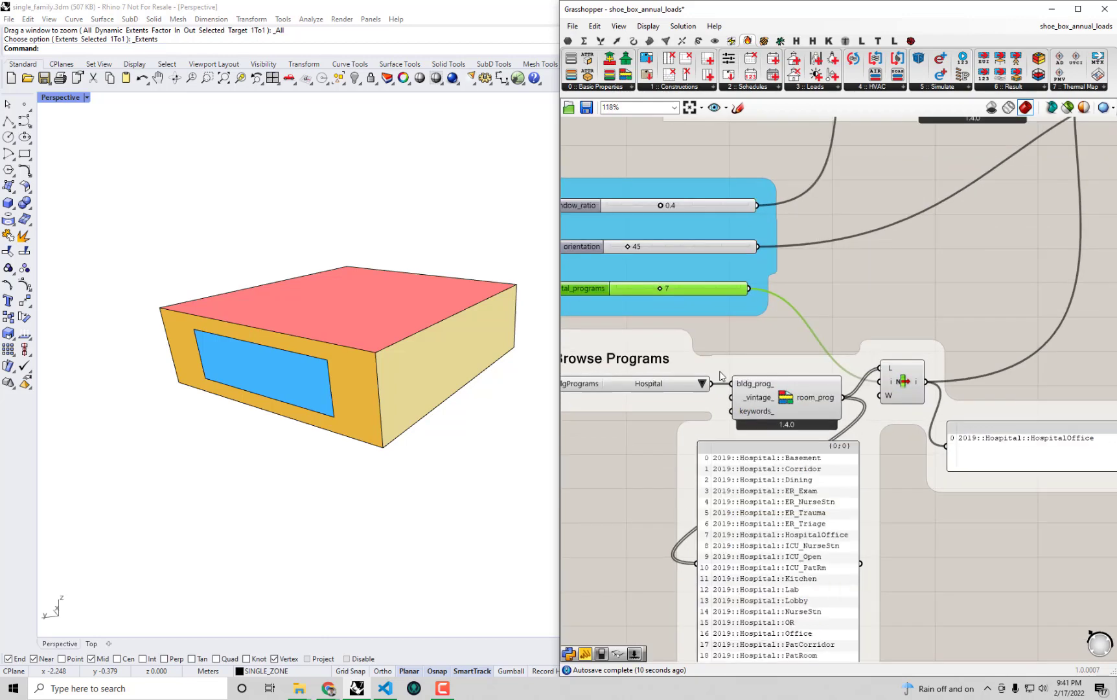
{"action": "right_click_drag", "start_coordinate": [720, 370], "coordinate": [723, 317]}
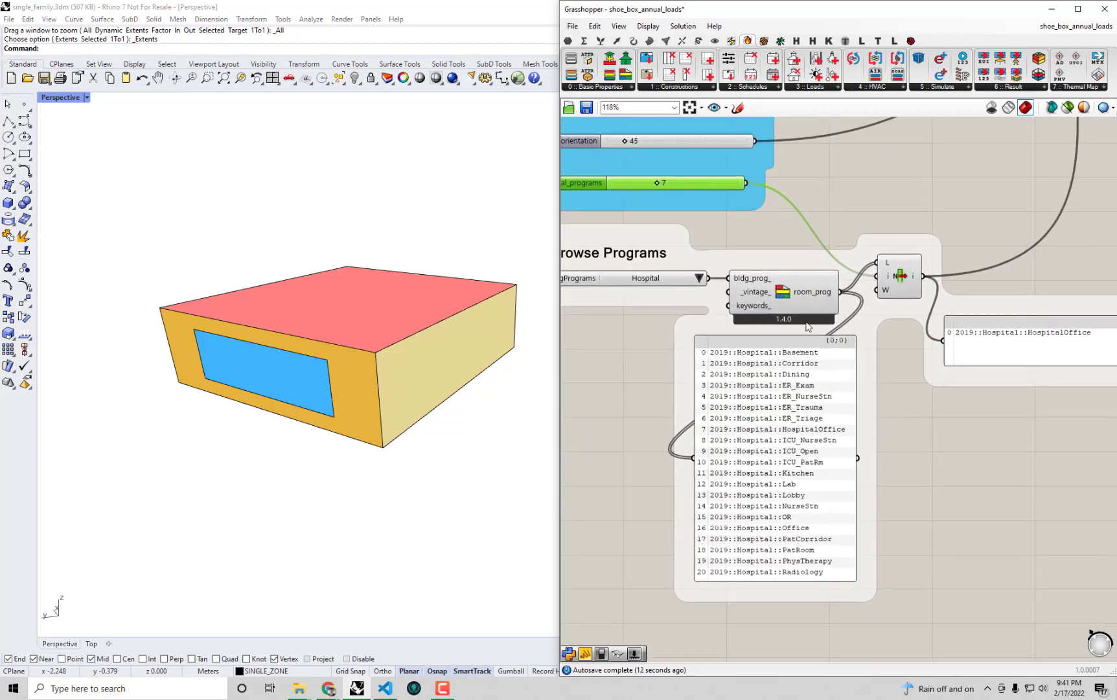
{"action": "mouse_move", "coordinate": [656, 186]}
{"action": "left_mouse_down"}
{"action": "mouse_move", "coordinate": [685, 185]}
{"action": "mouse_move", "coordinate": [654, 187]}
{"action": "left_mouse_up"}
{"action": "scroll", "coordinate": [937, 236], "scroll_direction": "down", "scroll_amount": 3}
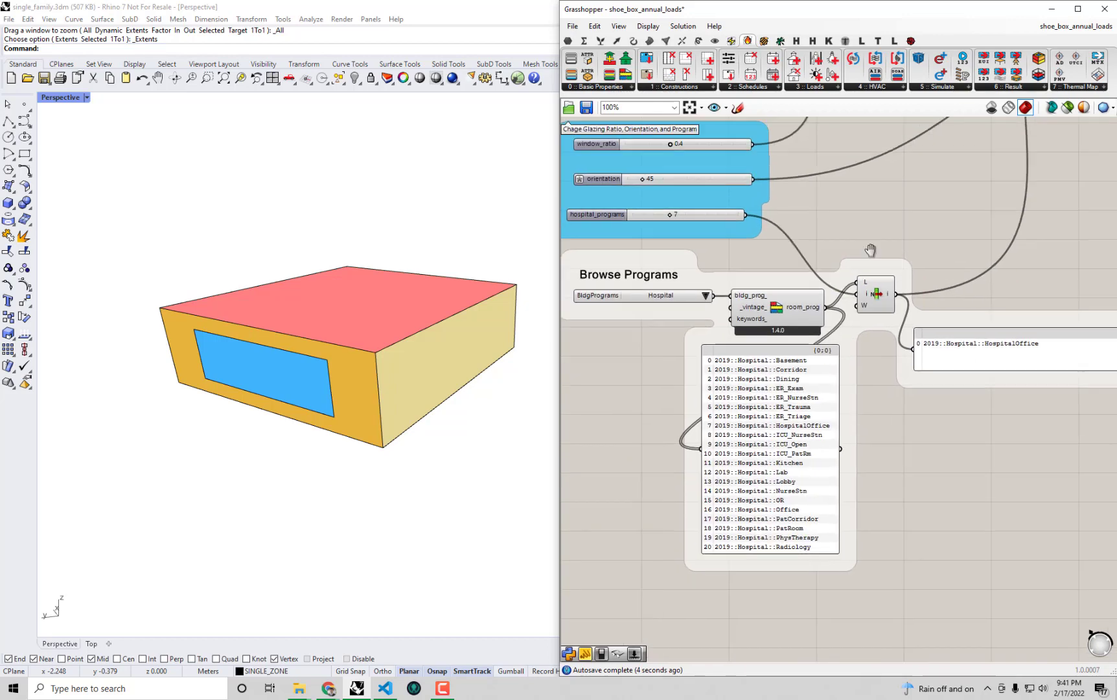
- Pan to HB Annual Loads, its Run Me toggle and the Download EPW File URL panel
{"action": "right_click_drag", "start_coordinate": [873, 253], "coordinate": [645, 424]}
{"action": "left_click", "coordinate": [888, 306]}
{"action": "right_click_drag", "start_coordinate": [888, 306], "coordinate": [867, 318]}
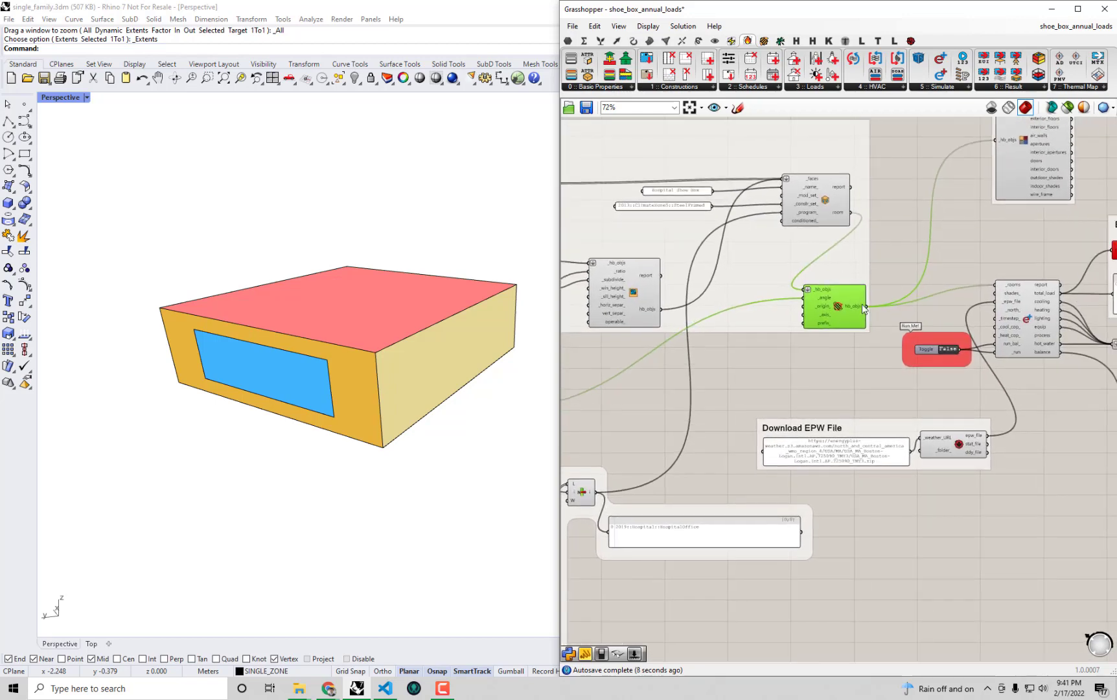
{"action": "scroll", "coordinate": [862, 304], "scroll_direction": "right", "scroll_amount": 5}
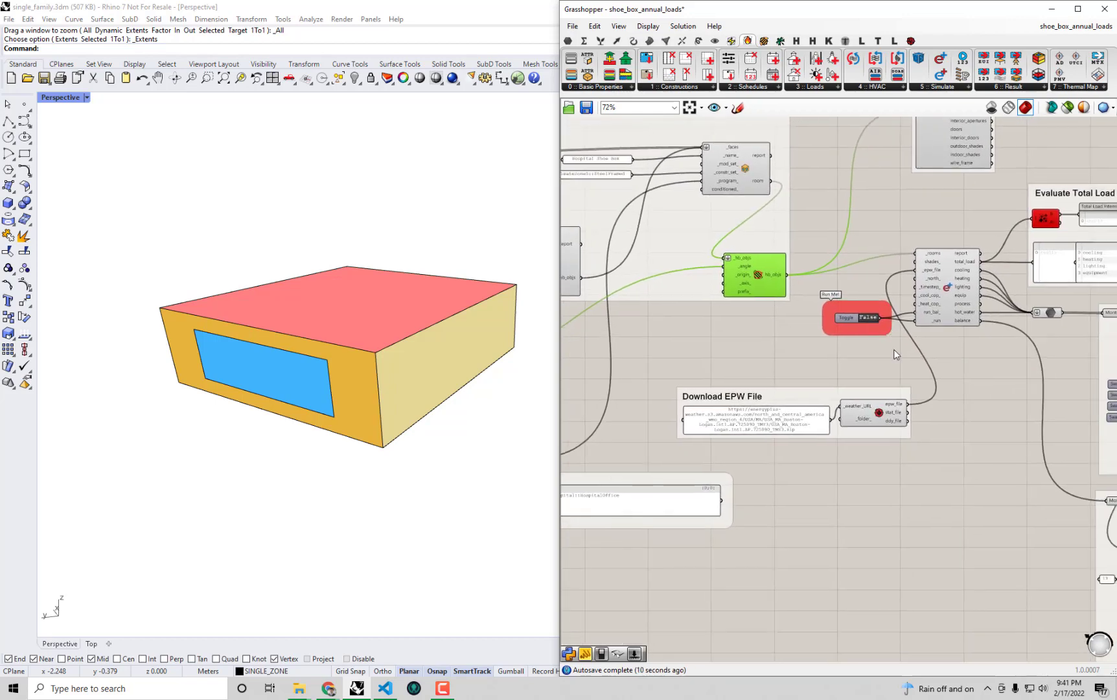
{"action": "scroll", "coordinate": [918, 276], "scroll_direction": "up", "scroll_amount": 3}
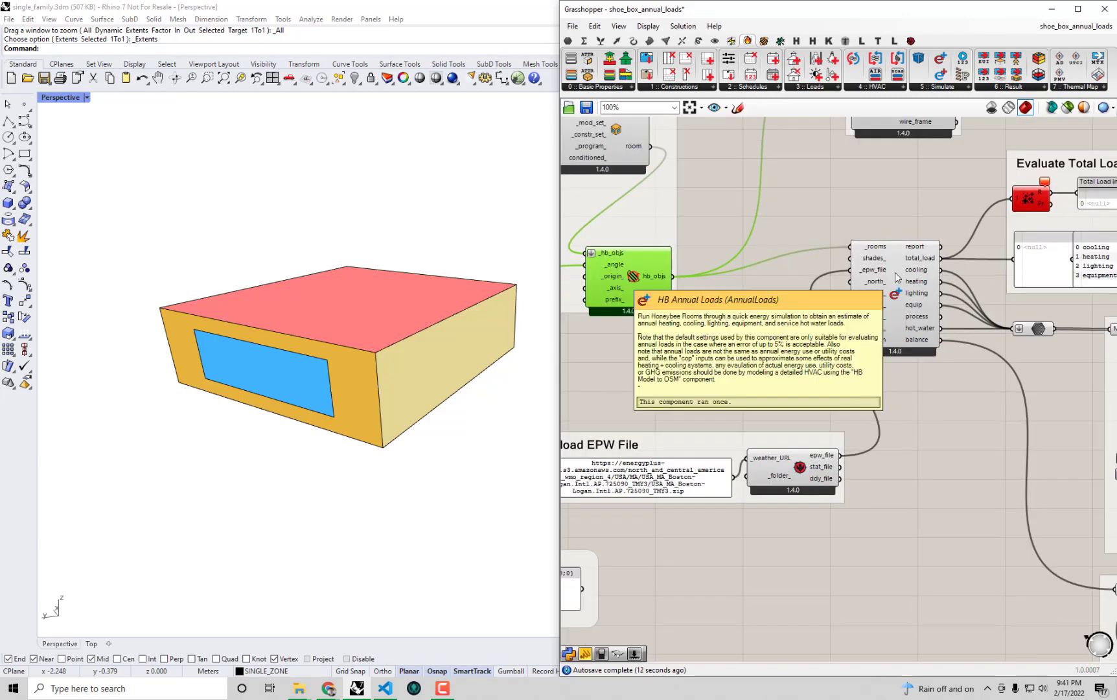
{"action": "scroll", "coordinate": [825, 382], "scroll_direction": "down", "scroll_amount": 2}
{"action": "scroll", "coordinate": [825, 383], "scroll_direction": "left", "scroll_amount": 1}
{"action": "left_click", "coordinate": [738, 420]}
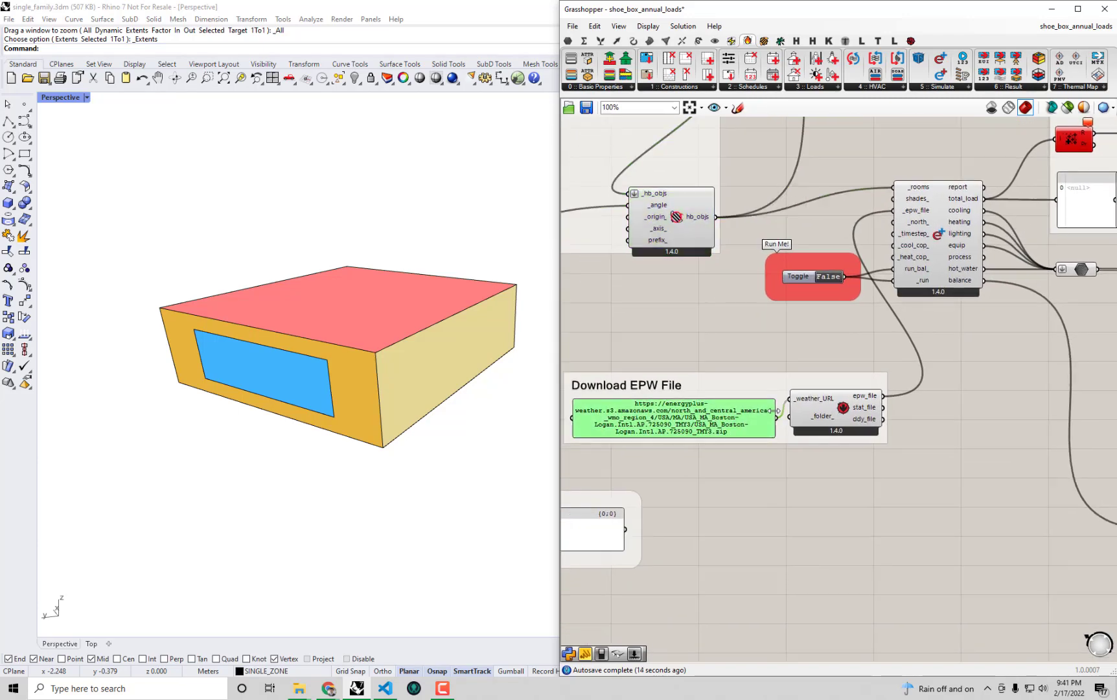
- Set the Run Me toggle to True, giving a 131.26 kWh/m2 total load intensity
{"action": "left_click", "coordinate": [781, 373]}
{"action": "right_click_drag", "start_coordinate": [807, 347], "coordinate": [690, 334]}
{"action": "scroll", "coordinate": [668, 347], "scroll_direction": "up", "scroll_amount": 2}
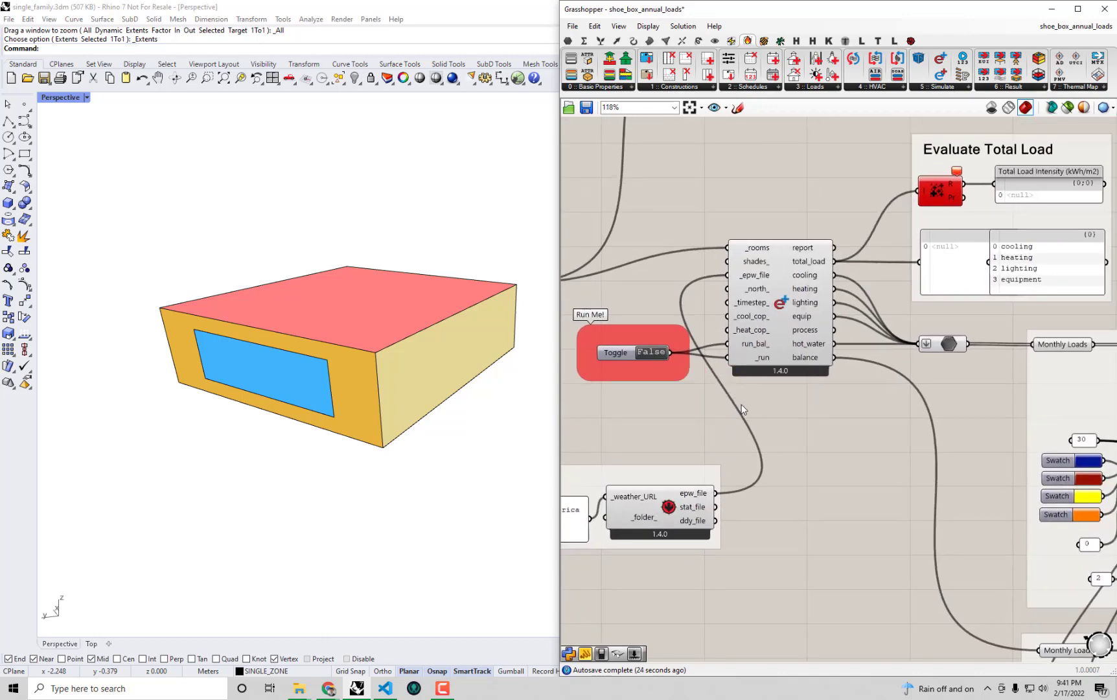
{"action": "right_click_drag", "start_coordinate": [992, 230], "coordinate": [930, 255]}
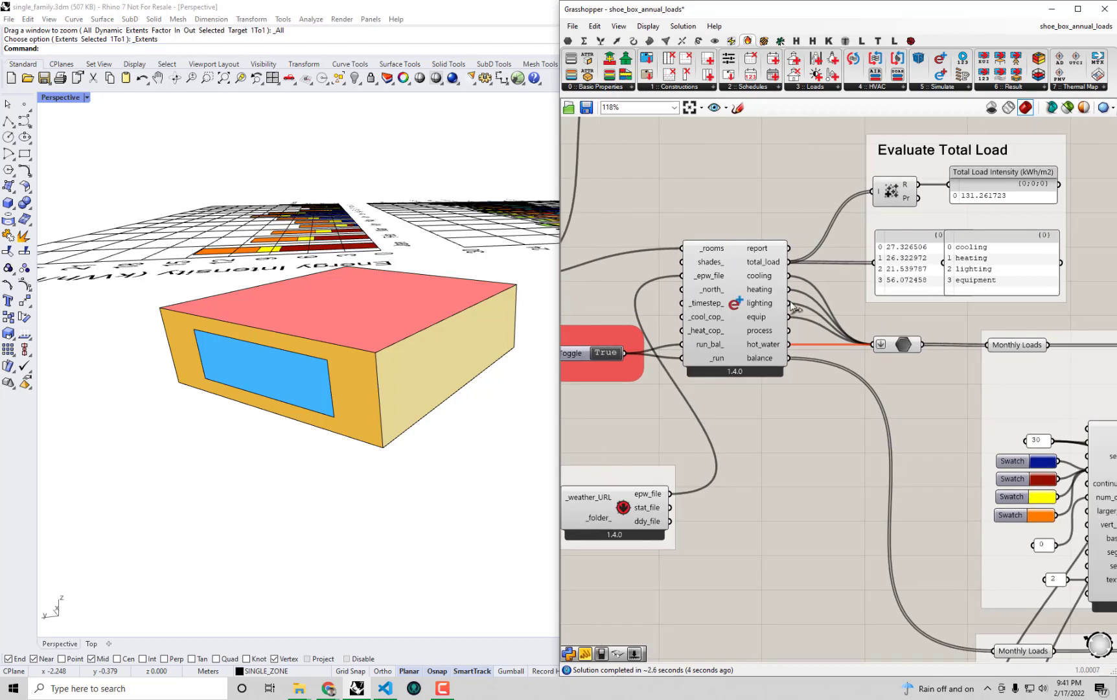
- Orbit Rhino's view to inspect the new monthly load charts and bring up the Top view
{"action": "right_click_drag", "start_coordinate": [442, 300], "coordinate": [311, 327]}
{"action": "scroll", "coordinate": [860, 349], "scroll_direction": "down", "scroll_amount": 2}
{"action": "right_click_drag", "start_coordinate": [961, 362], "coordinate": [822, 268]}
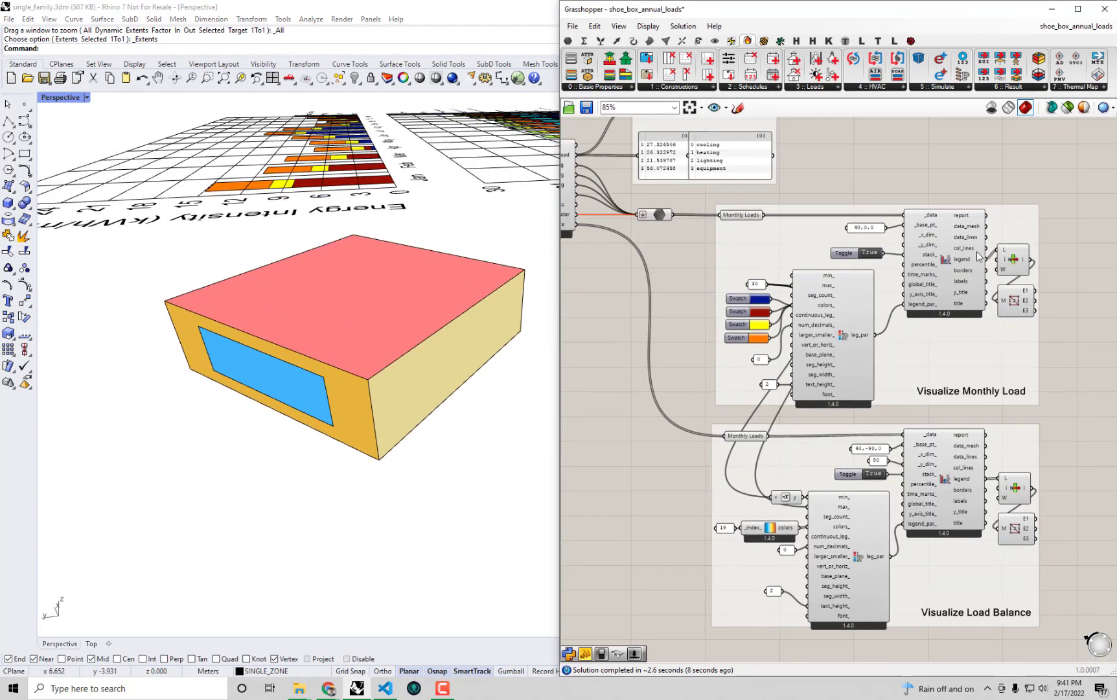
{"action": "double_click", "coordinate": [59, 98]}
- Maximize Rhino's Top view, frame both monthly load charts and widen the Rhino window
{"action": "double_click", "coordinate": [48, 99]}
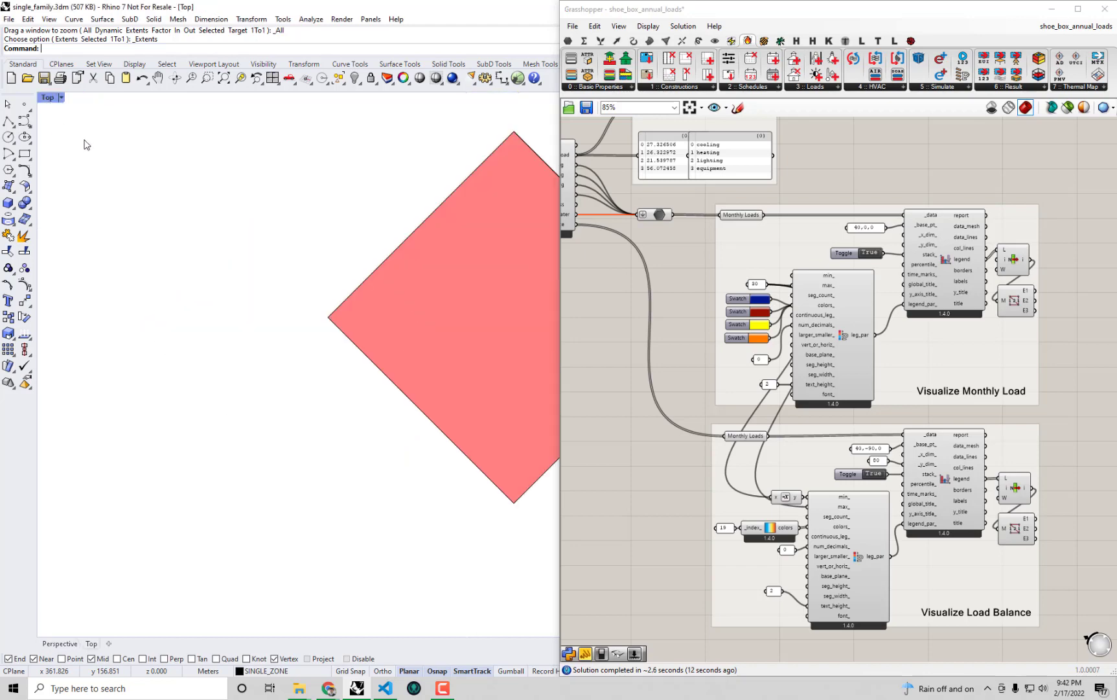
{"action": "scroll", "coordinate": [150, 189], "scroll_direction": "down", "scroll_amount": 6}
{"action": "scroll", "coordinate": [181, 206], "scroll_direction": "up", "scroll_amount": 4}
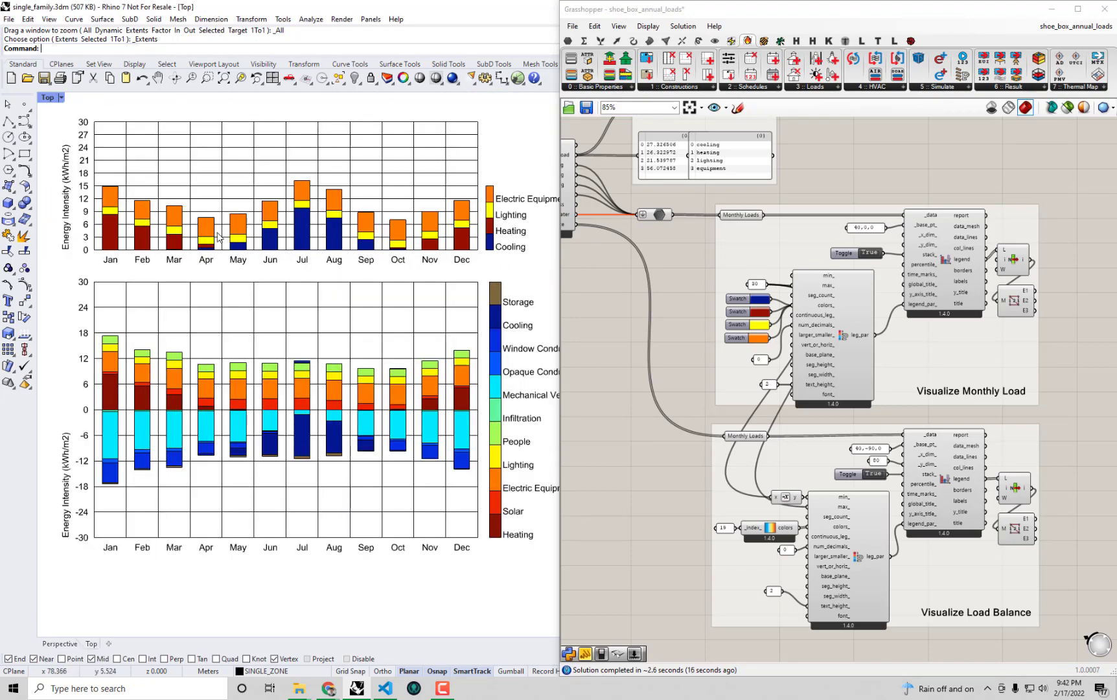
{"action": "right_click_drag", "start_coordinate": [194, 233], "coordinate": [171, 231]}
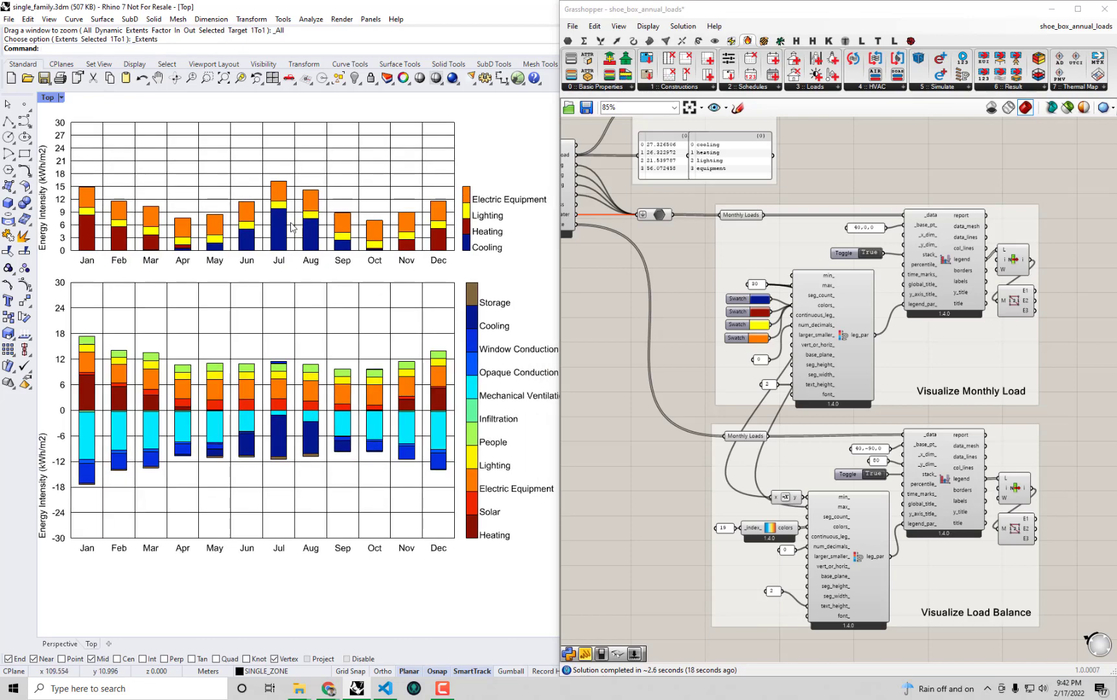
{"action": "right_click_drag", "start_coordinate": [306, 354], "coordinate": [300, 332]}
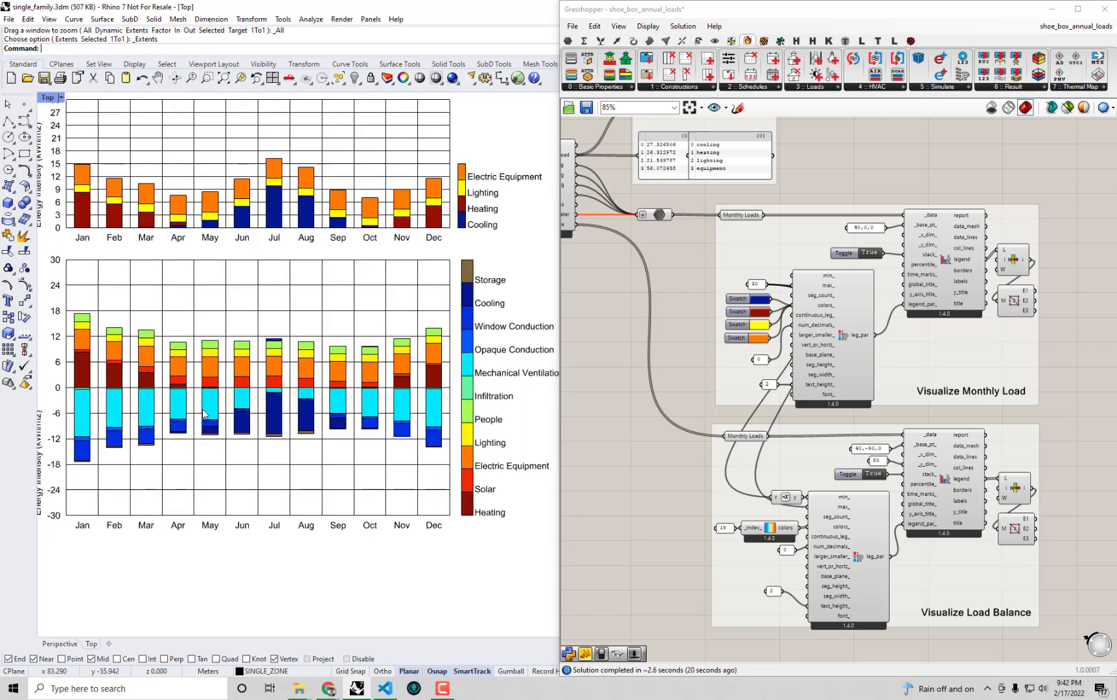
{"action": "right_click_drag", "start_coordinate": [348, 409], "coordinate": [353, 407]}
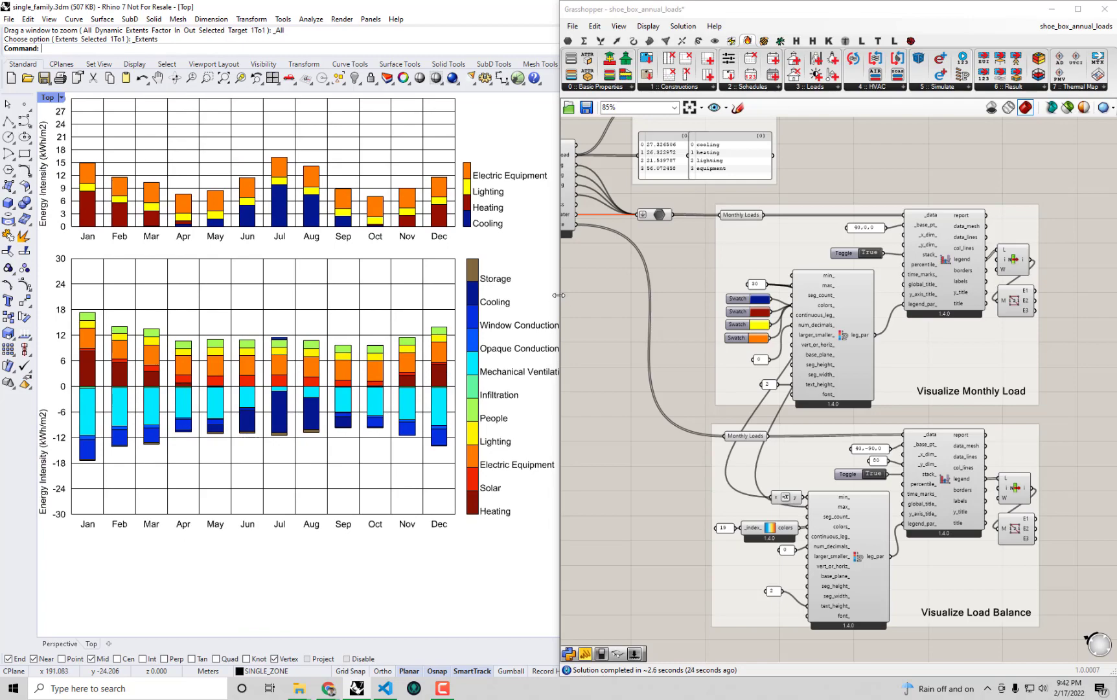
{"action": "left_click_drag", "start_coordinate": [559, 295], "coordinate": [586, 296]}
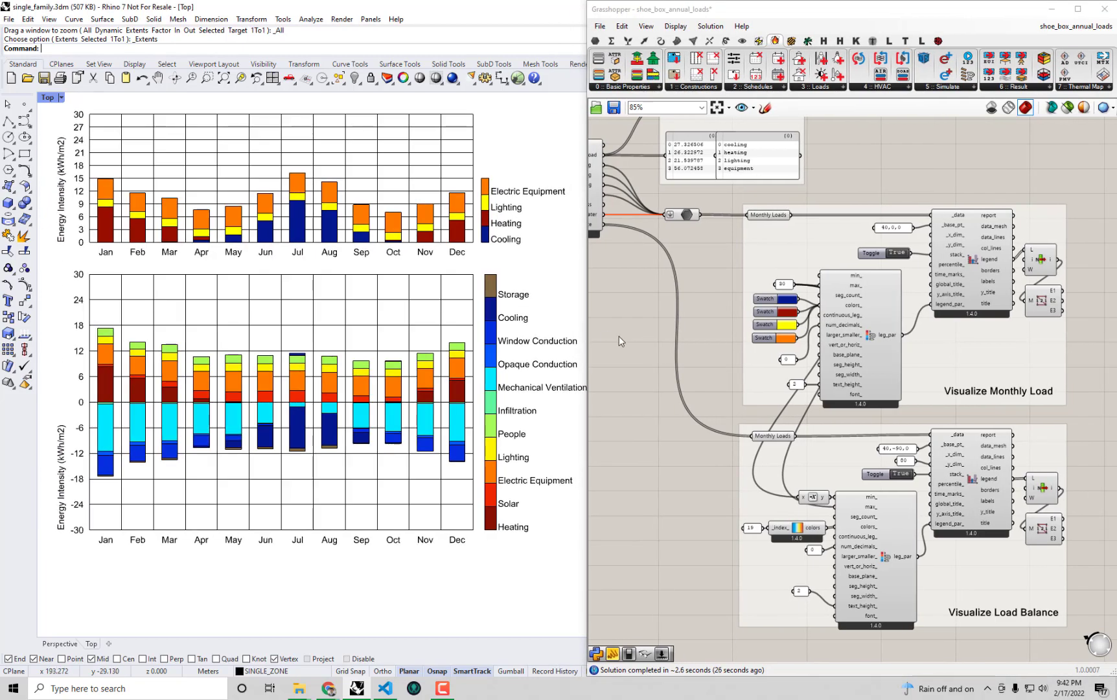
- Zoom the canvas to 192% on the window ratio, orientation and hospital program sliders
{"action": "scroll", "coordinate": [727, 337], "scroll_direction": "down", "scroll_amount": 3}
{"action": "scroll", "coordinate": [778, 257], "scroll_direction": "up", "scroll_amount": 6}
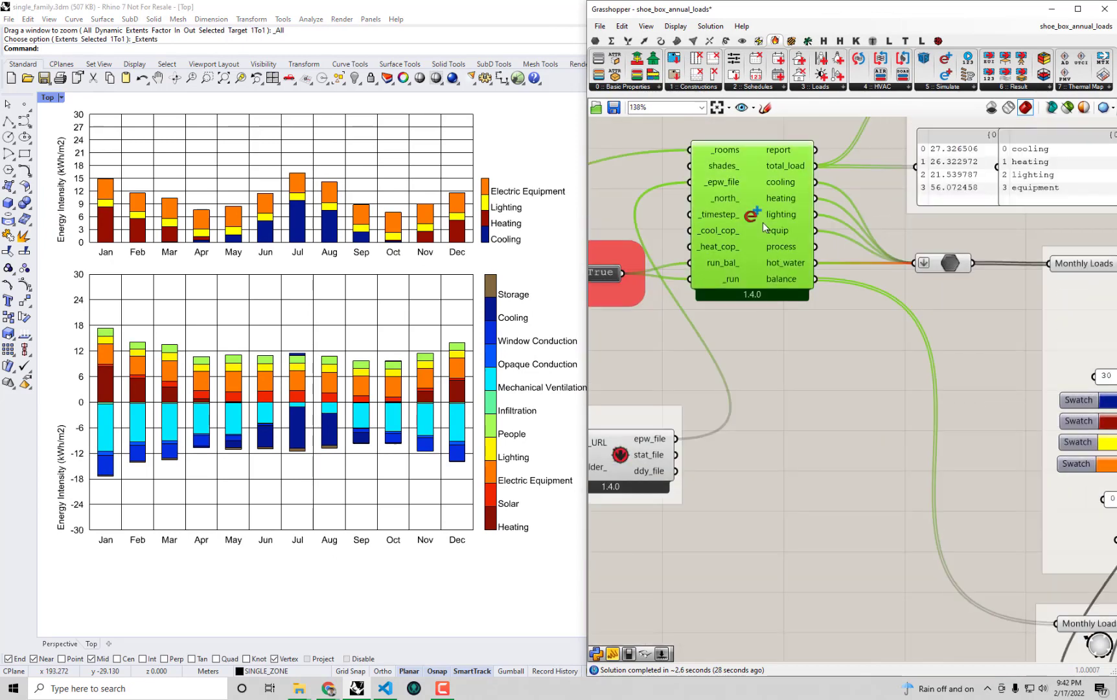
{"action": "scroll", "coordinate": [763, 223], "scroll_direction": "down", "scroll_amount": 3}
{"action": "right_click_drag", "start_coordinate": [758, 236], "coordinate": [1074, 295]}
{"action": "right_click_drag", "start_coordinate": [648, 311], "coordinate": [868, 336]}
{"action": "right_click_drag", "start_coordinate": [645, 335], "coordinate": [775, 335]}
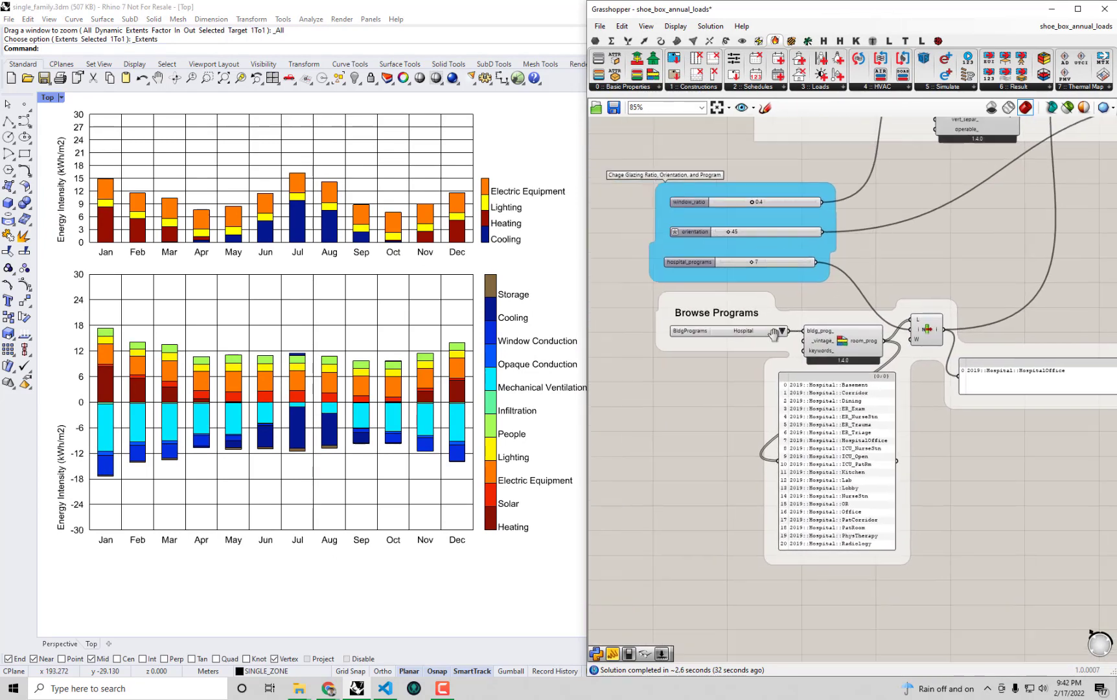
{"action": "scroll", "coordinate": [720, 197], "scroll_direction": "up", "scroll_amount": 5}
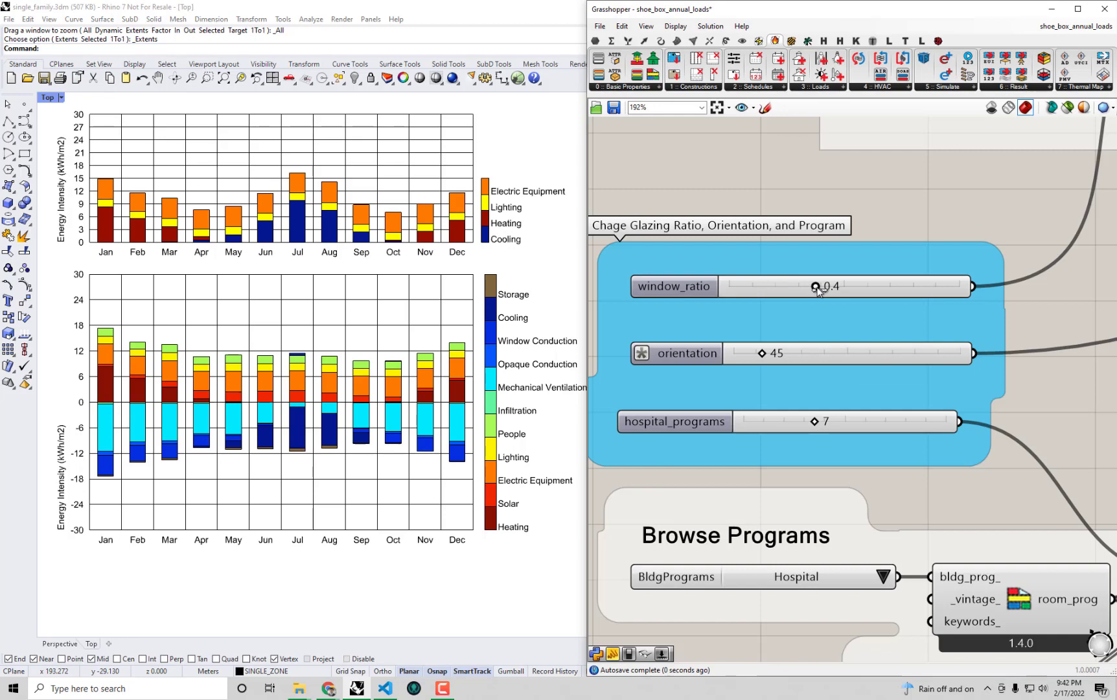
- Raise window_ratio from 0.4 through 0.5, 0.6 and 0.8 to 0.9, then drag orientation toward 135
{"action": "left_click", "coordinate": [869, 294]}
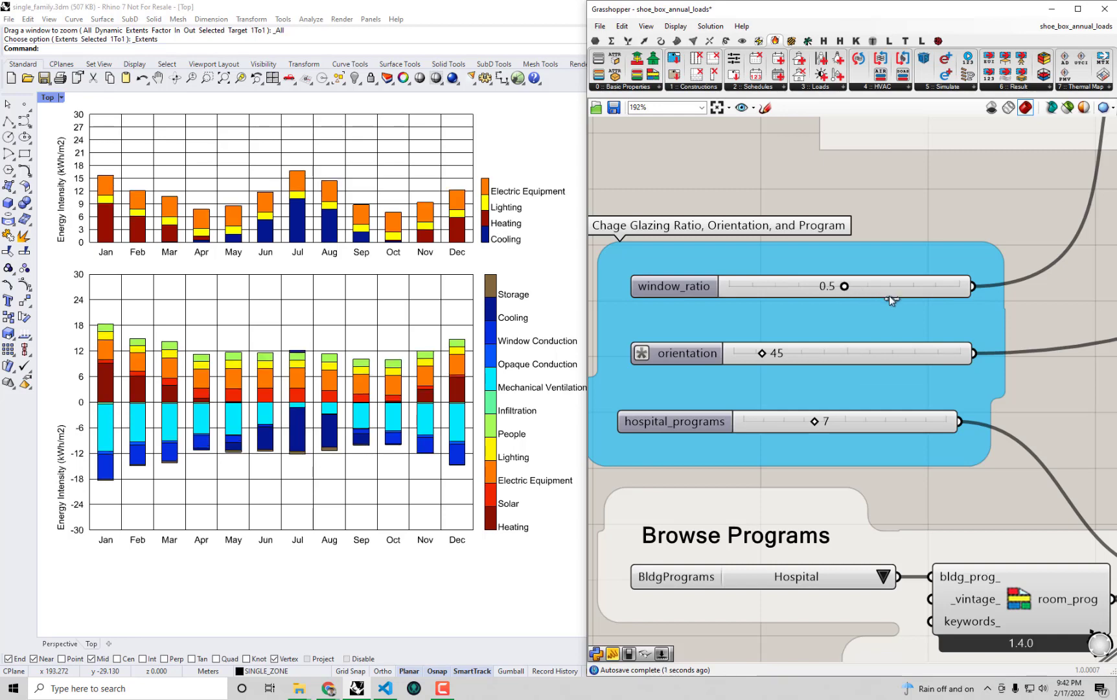
{"action": "left_click", "coordinate": [919, 297]}
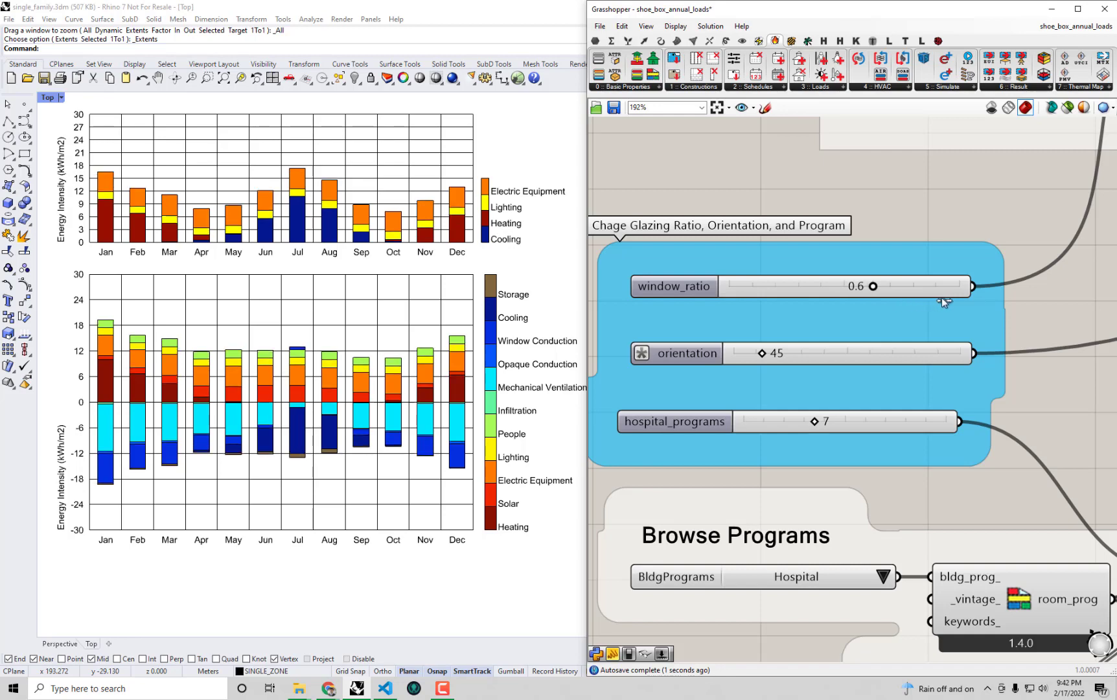
{"action": "left_click", "coordinate": [945, 298]}
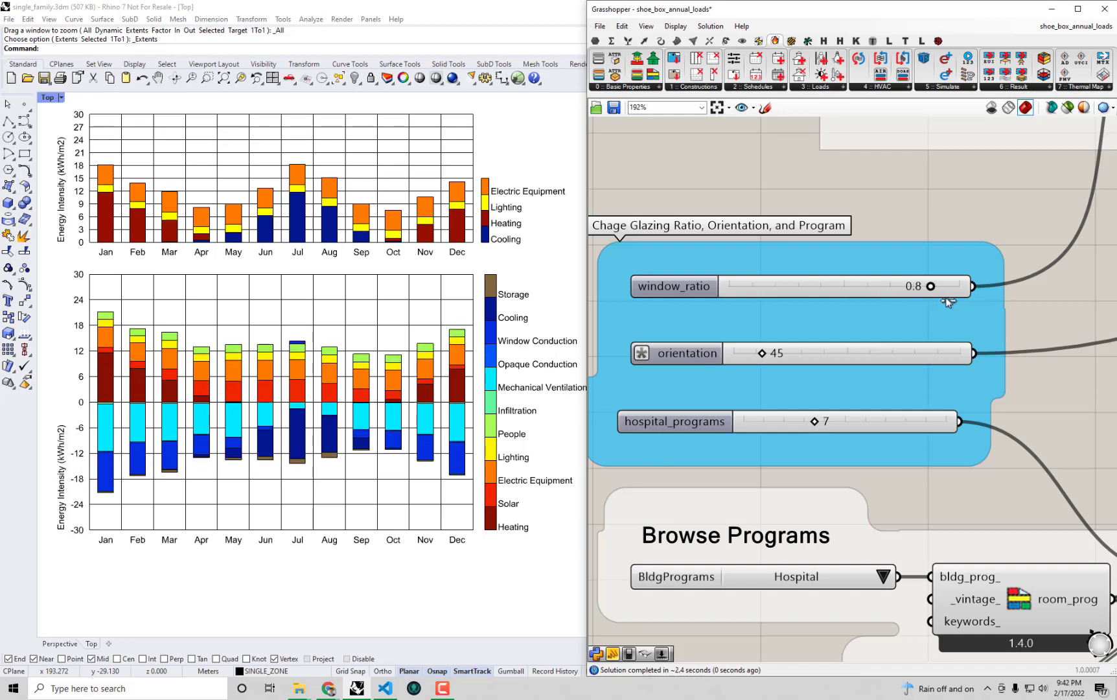
{"action": "left_click", "coordinate": [979, 299]}
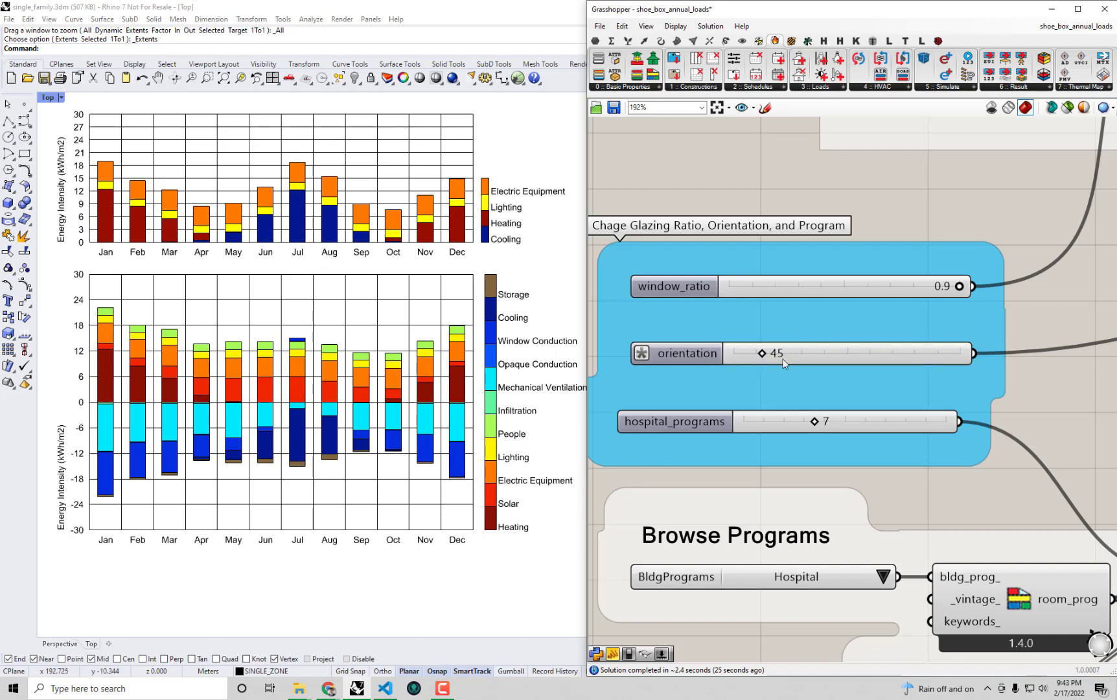
{"action": "left_click_drag", "start_coordinate": [763, 354], "coordinate": [824, 357]}
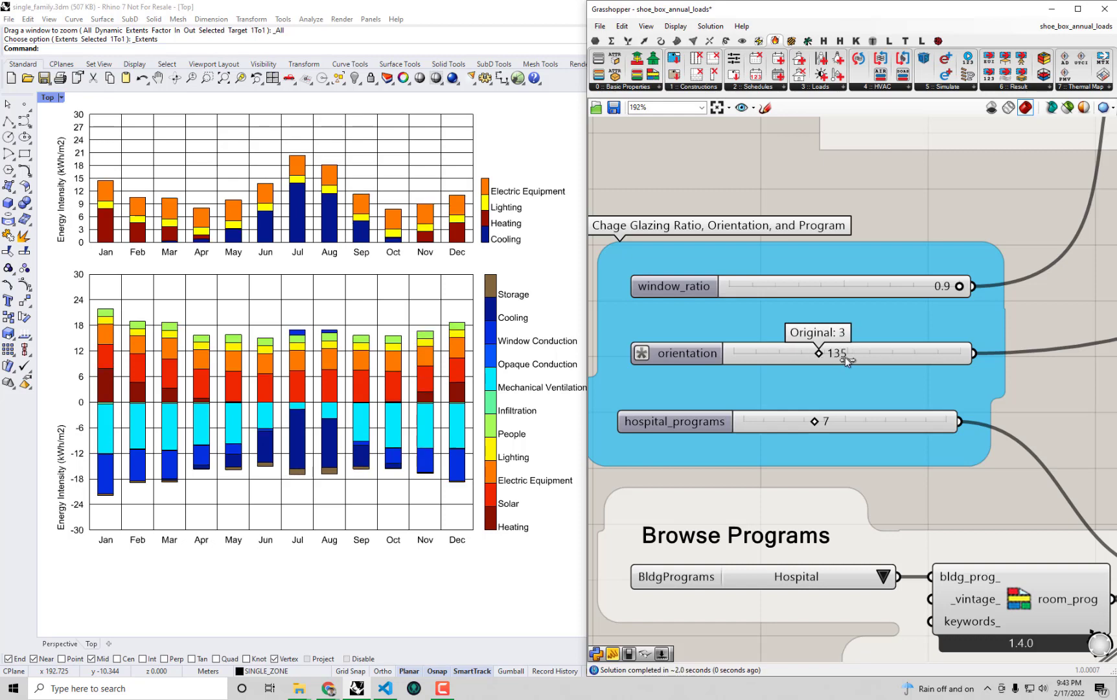
- Sweep the orientation slider through 180 and 225, then back down to 45
{"action": "left_click_drag", "start_coordinate": [848, 357], "coordinate": [846, 357]}
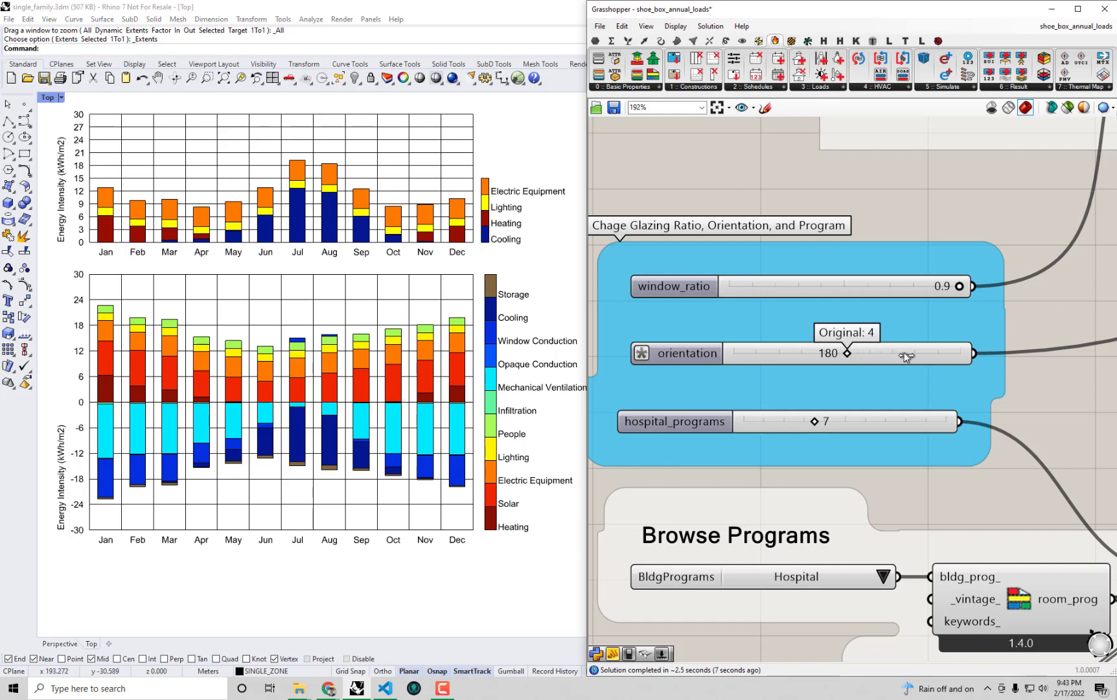
{"action": "left_click_drag", "start_coordinate": [905, 352], "coordinate": [911, 352]}
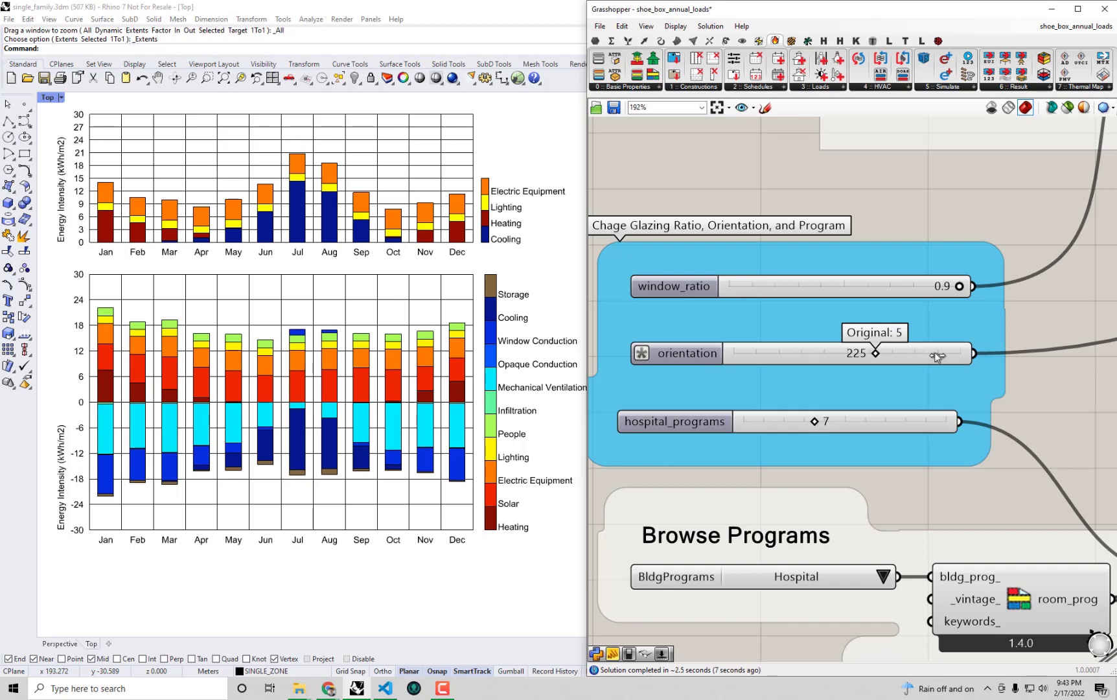
{"action": "scroll", "coordinate": [936, 356], "scroll_direction": "up", "scroll_amount": 1}
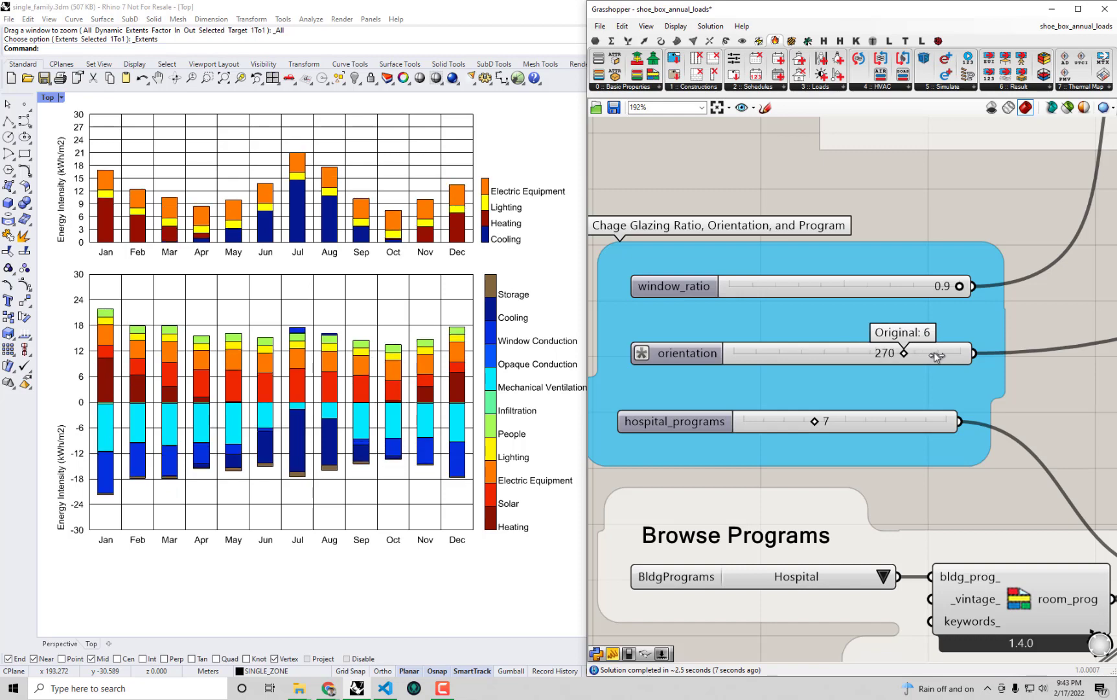
{"action": "scroll", "coordinate": [936, 356], "scroll_direction": "up", "scroll_amount": 1}
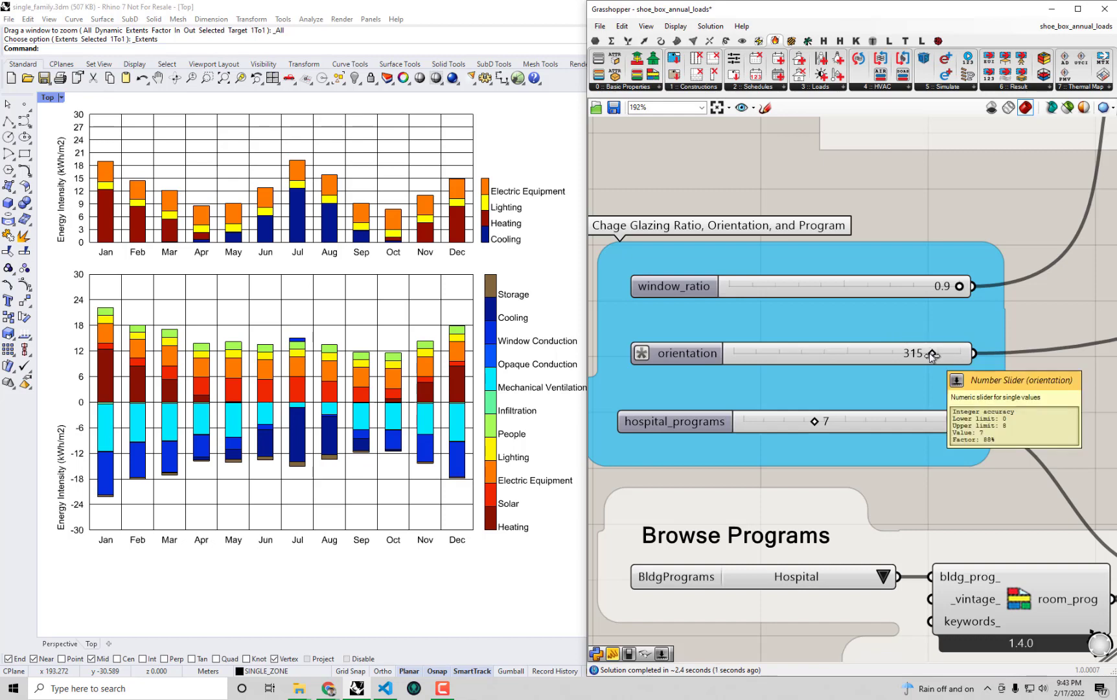
{"action": "left_click_drag", "start_coordinate": [932, 356], "coordinate": [947, 359]}
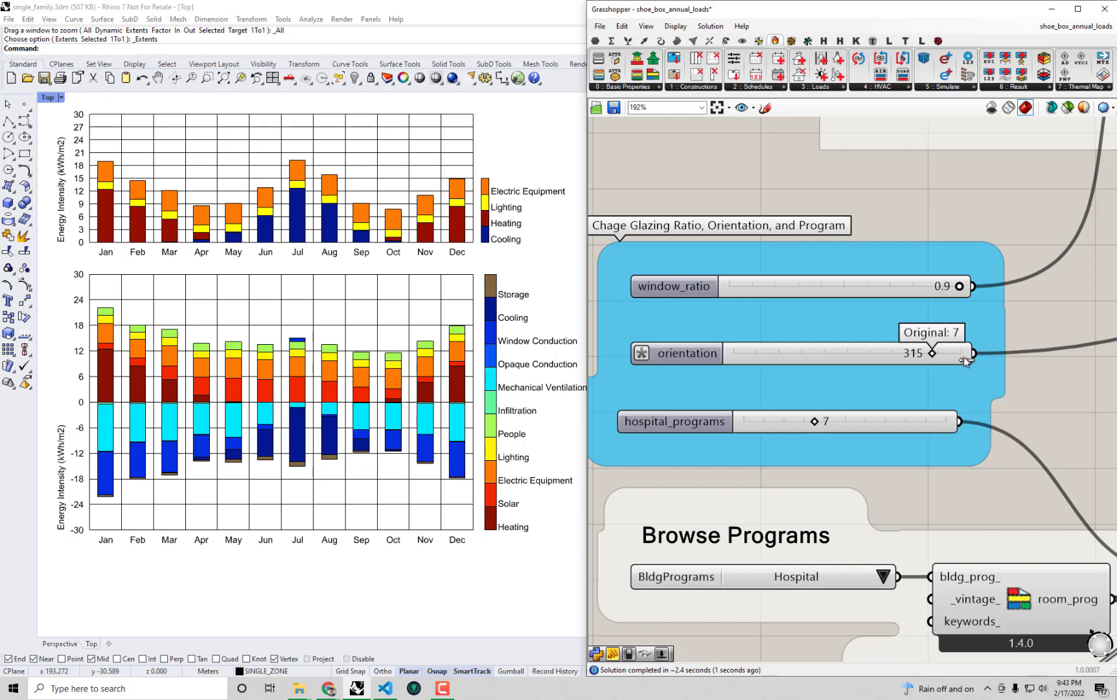
{"action": "scroll", "coordinate": [964, 357], "scroll_direction": "up", "scroll_amount": 1}
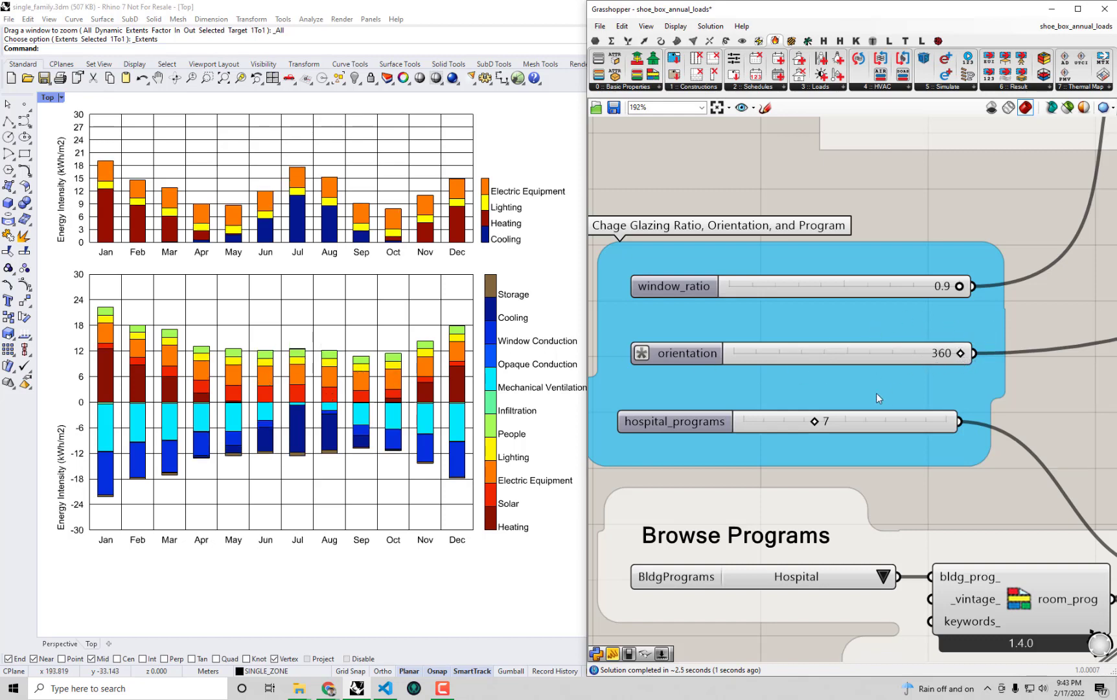
{"action": "scroll", "coordinate": [926, 360], "scroll_direction": "up", "scroll_amount": 1}
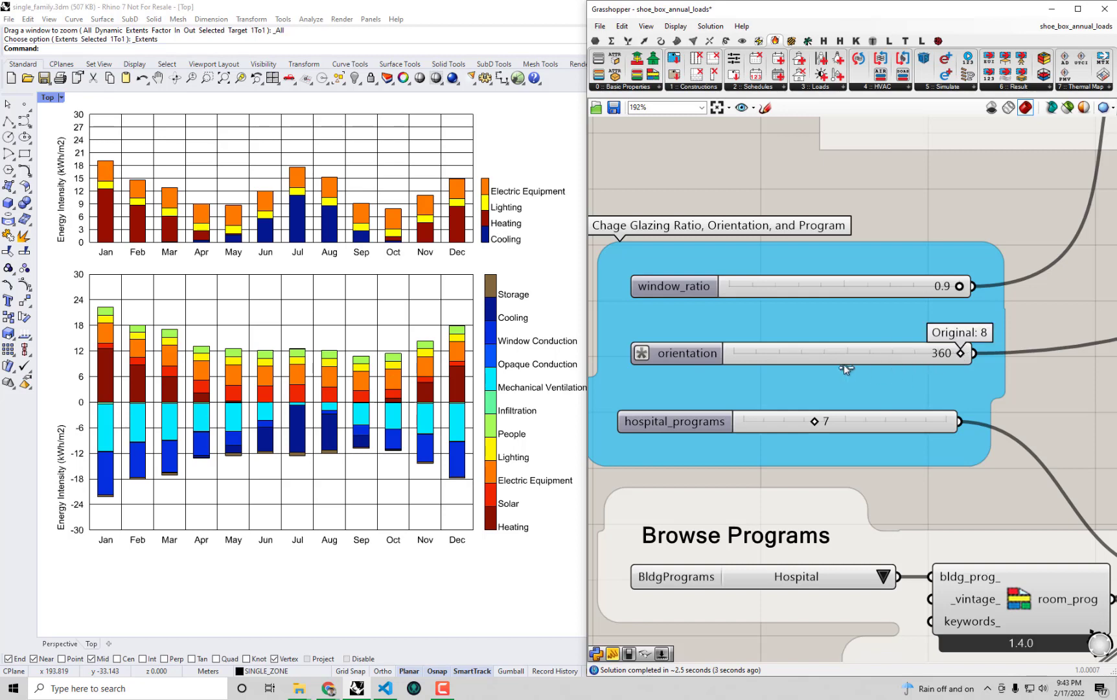
{"action": "scroll", "coordinate": [779, 359], "scroll_direction": "down", "scroll_amount": 1}
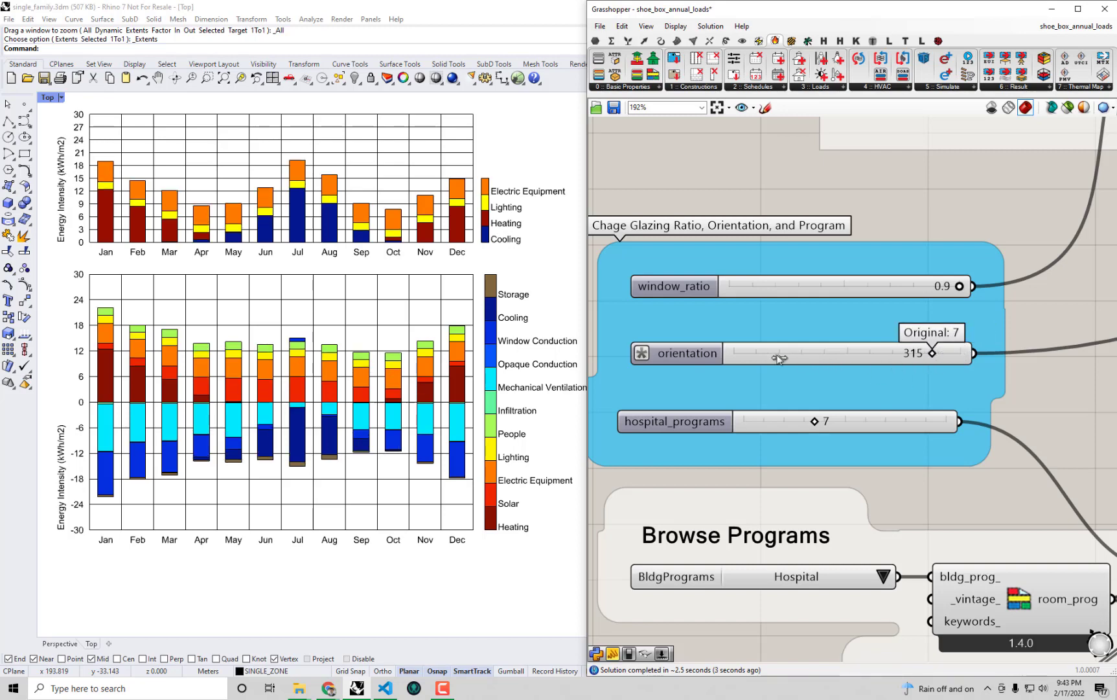
{"action": "scroll", "coordinate": [779, 358], "scroll_direction": "down", "scroll_amount": 5}
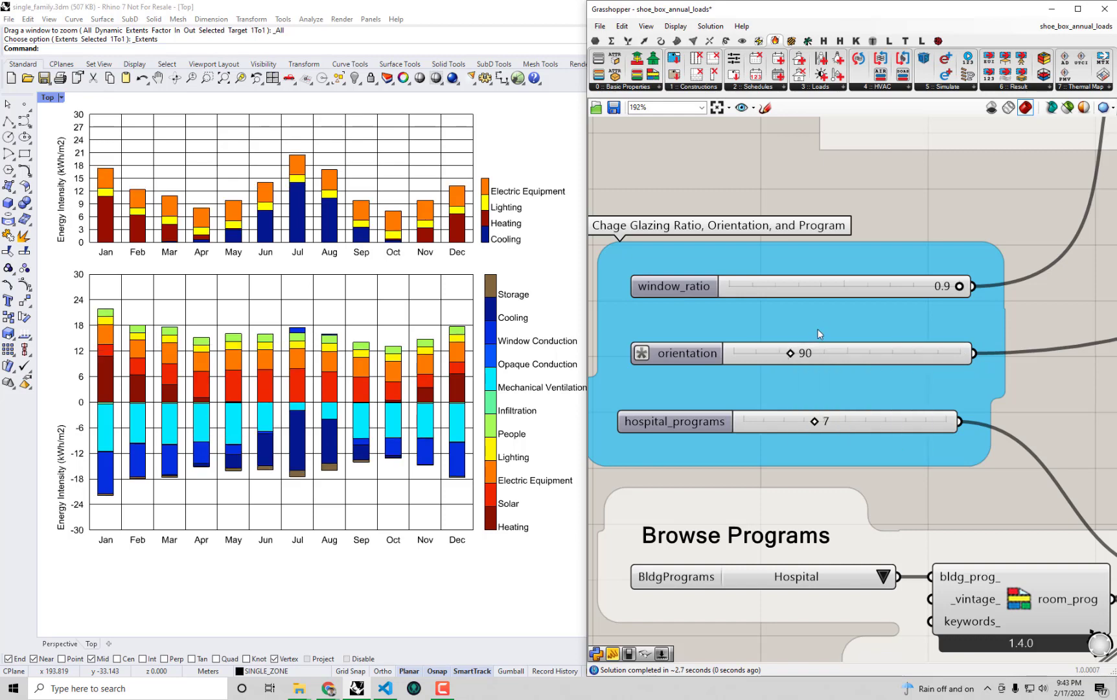
{"action": "left_click_drag", "start_coordinate": [790, 353], "coordinate": [758, 360]}
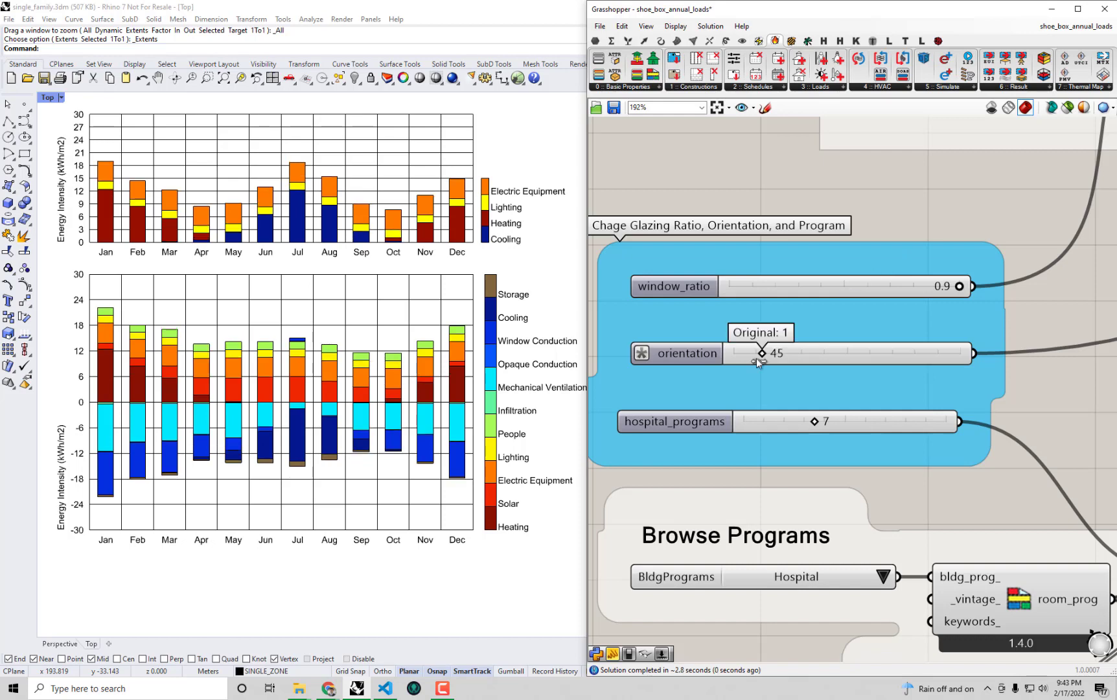
- Type 0.4 into the window_ratio slider, correcting a mistyped 0.5
{"action": "double_click", "coordinate": [883, 286]}
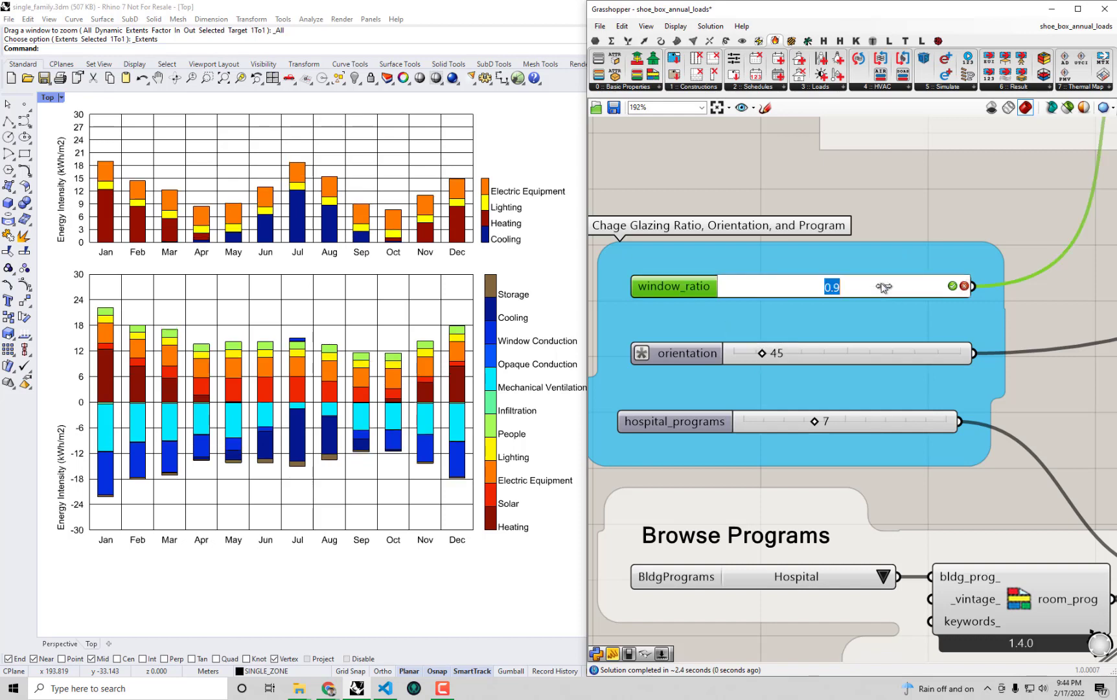
{"action": "type", "text": "0.5"}
{"action": "key", "text": "BackSpace"}
{"action": "type", "text": "4"}
{"action": "key", "text": "Return"}
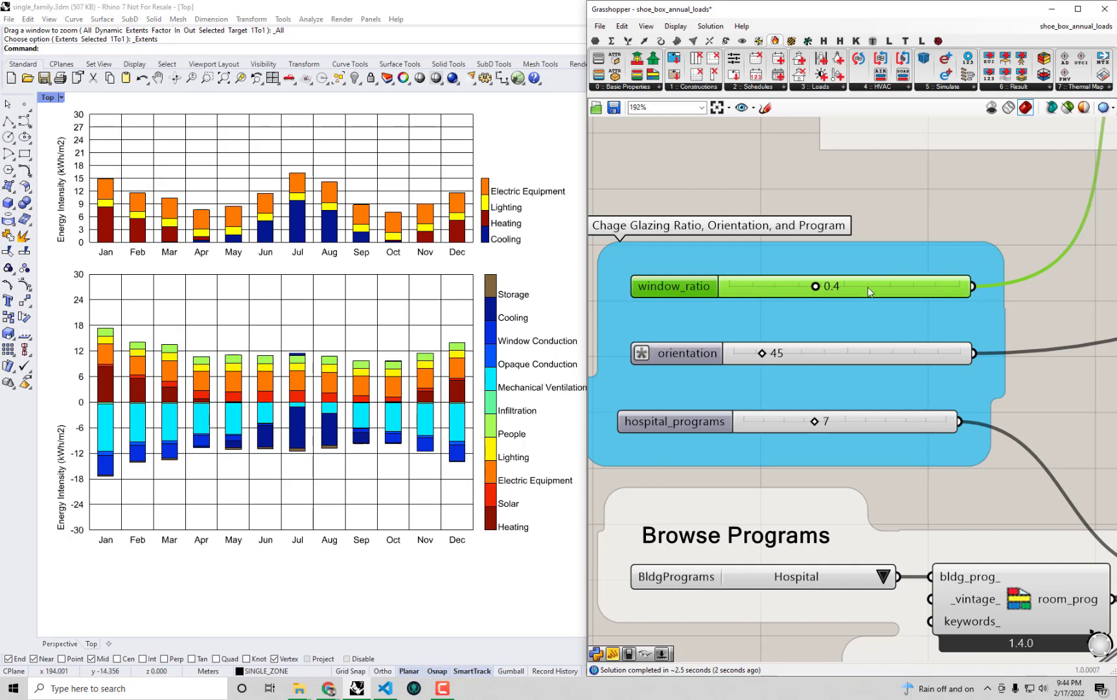
- Bring the program list into view and change hospital_programs from 7 to 1 (Corridor)
{"action": "left_click", "coordinate": [890, 197]}
{"action": "scroll", "coordinate": [890, 197], "scroll_direction": "down", "scroll_amount": 3}
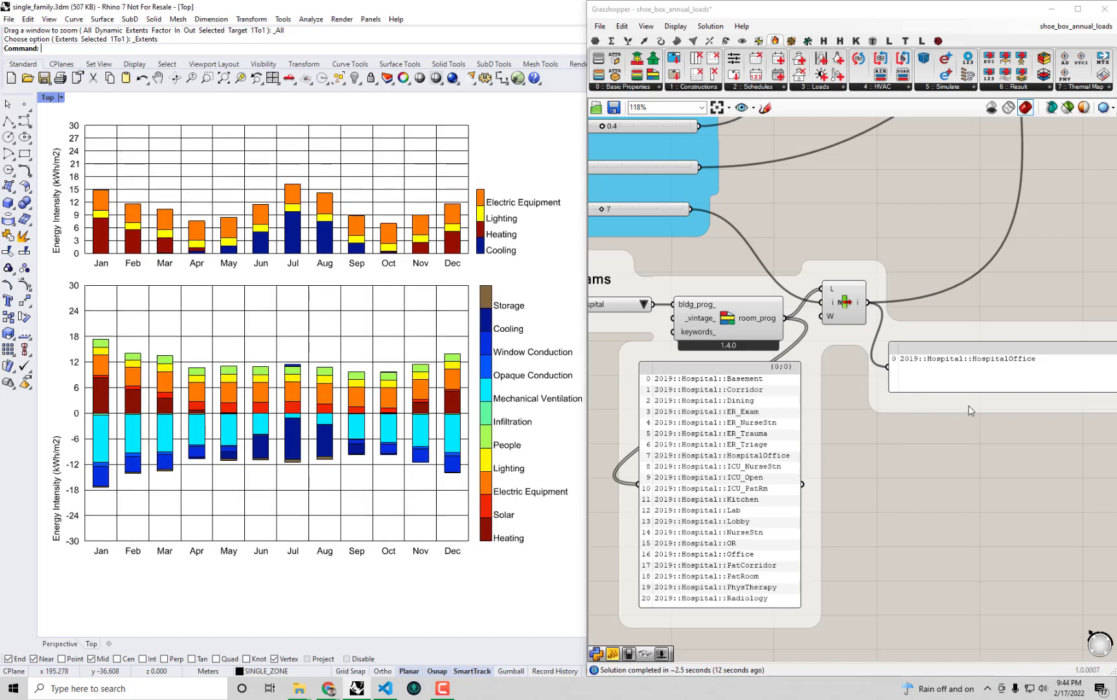
{"action": "left_click", "coordinate": [838, 412]}
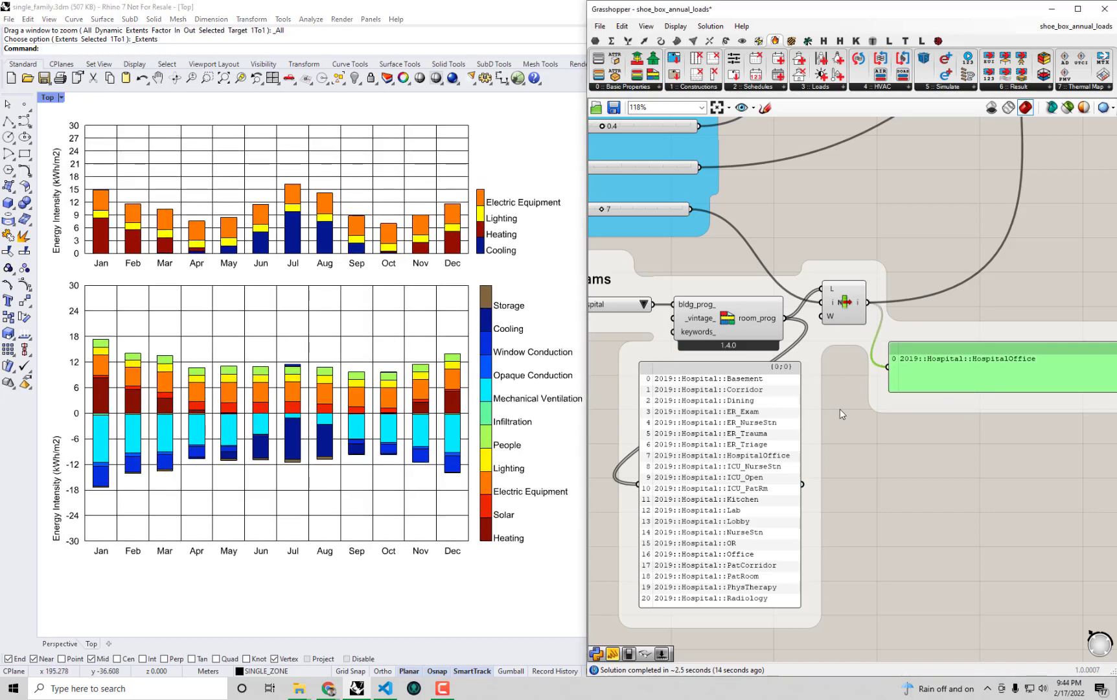
{"action": "right_click_drag", "start_coordinate": [837, 414], "coordinate": [960, 412]}
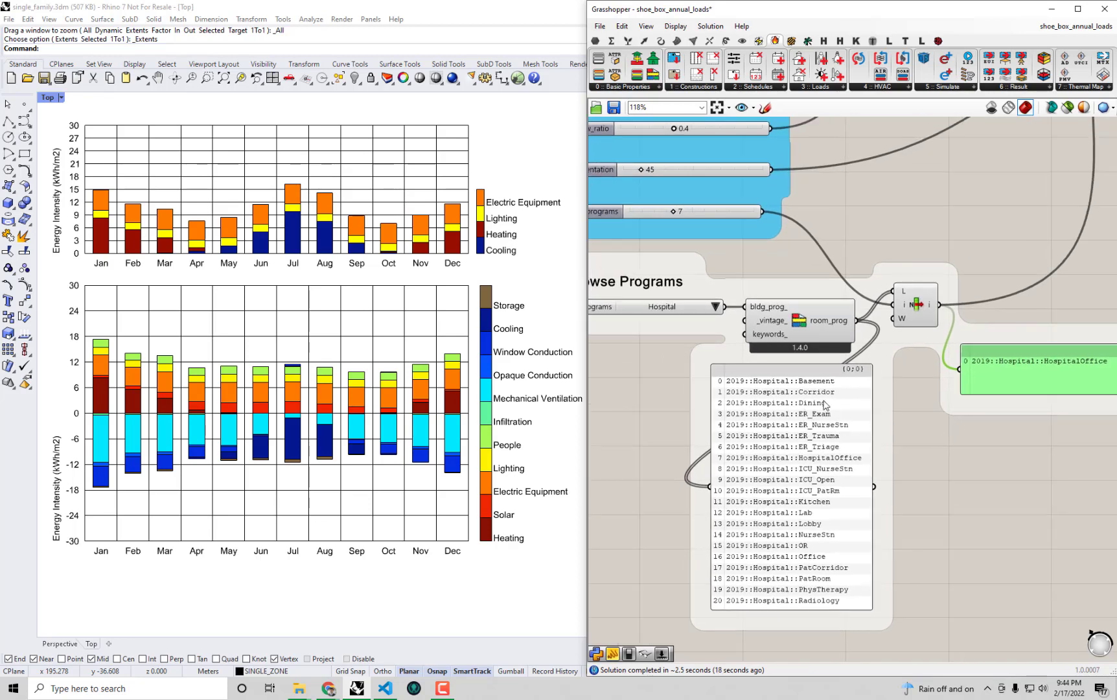
{"action": "scroll", "coordinate": [821, 404], "scroll_direction": "up", "scroll_amount": 3}
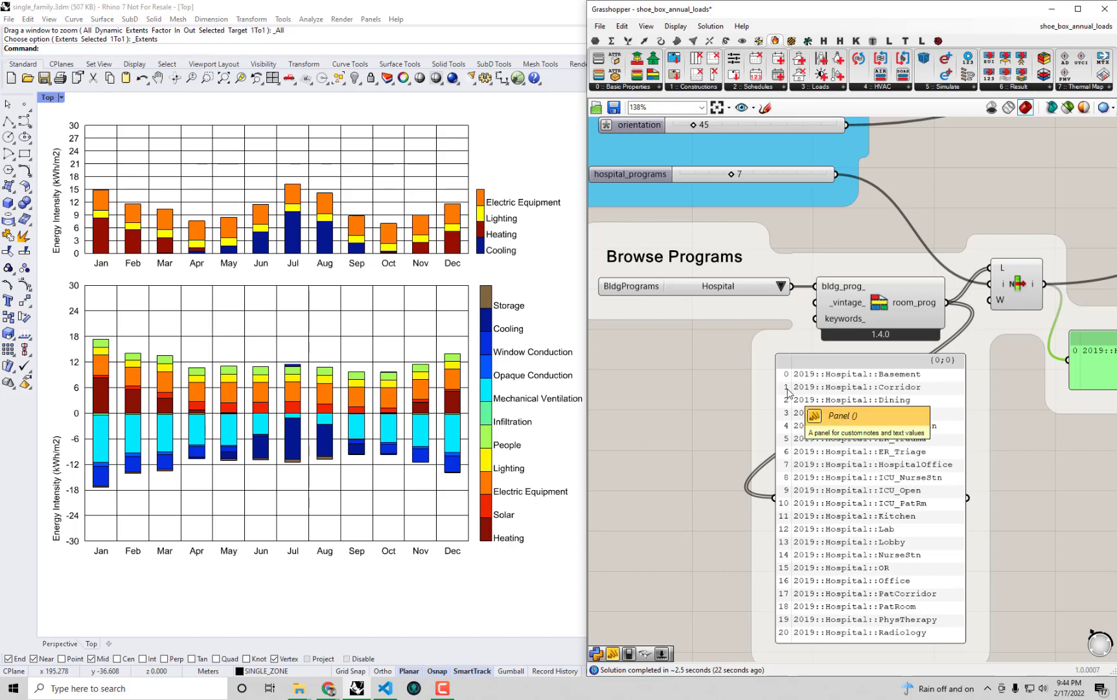
{"action": "double_click", "coordinate": [768, 175]}
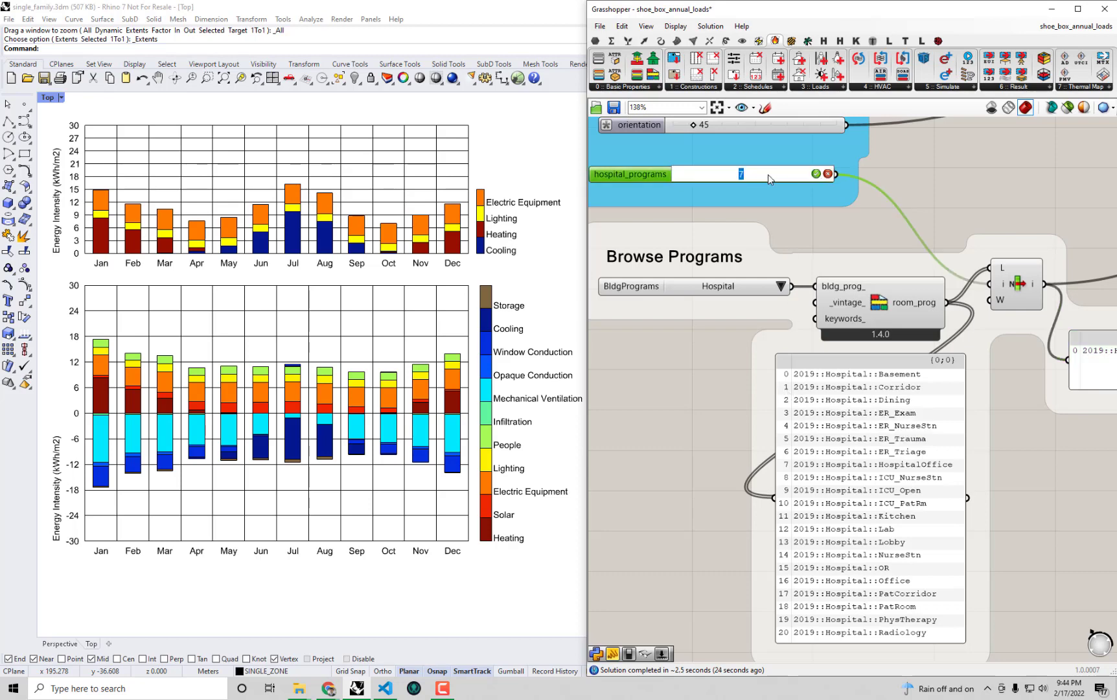
{"action": "key", "text": "BackSpace"}
{"action": "type", "text": "1"}
{"action": "left_click", "coordinate": [816, 173]}
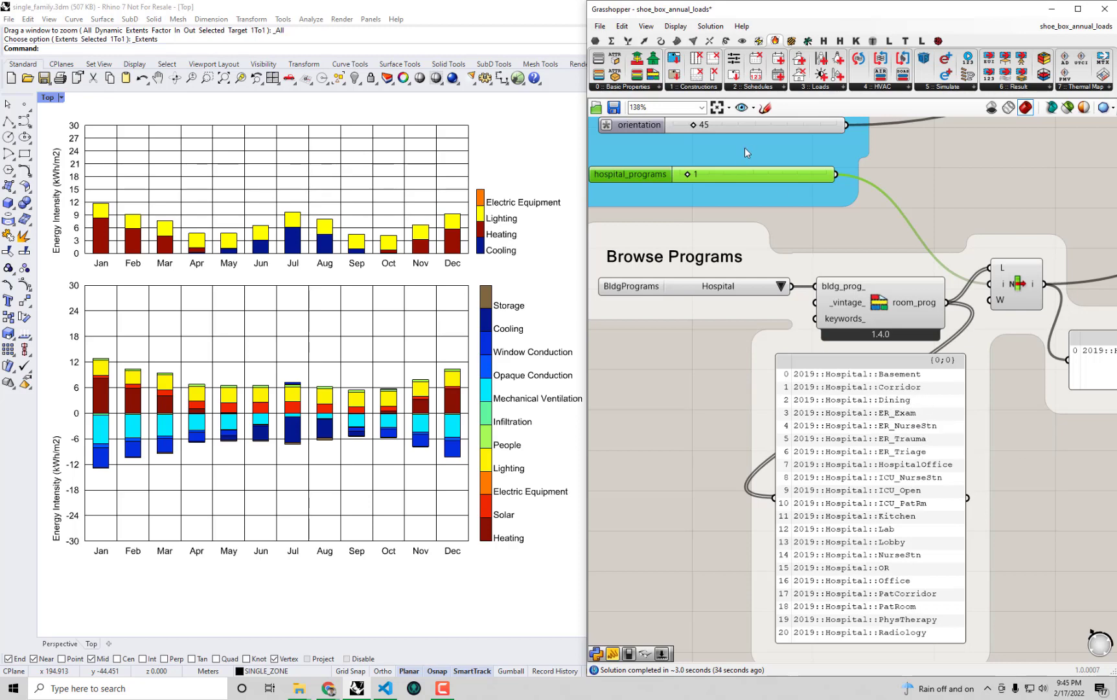
- Enter 2 in hospital_programs to select 2019::Hospital::Dining
{"action": "double_click", "coordinate": [770, 174]}
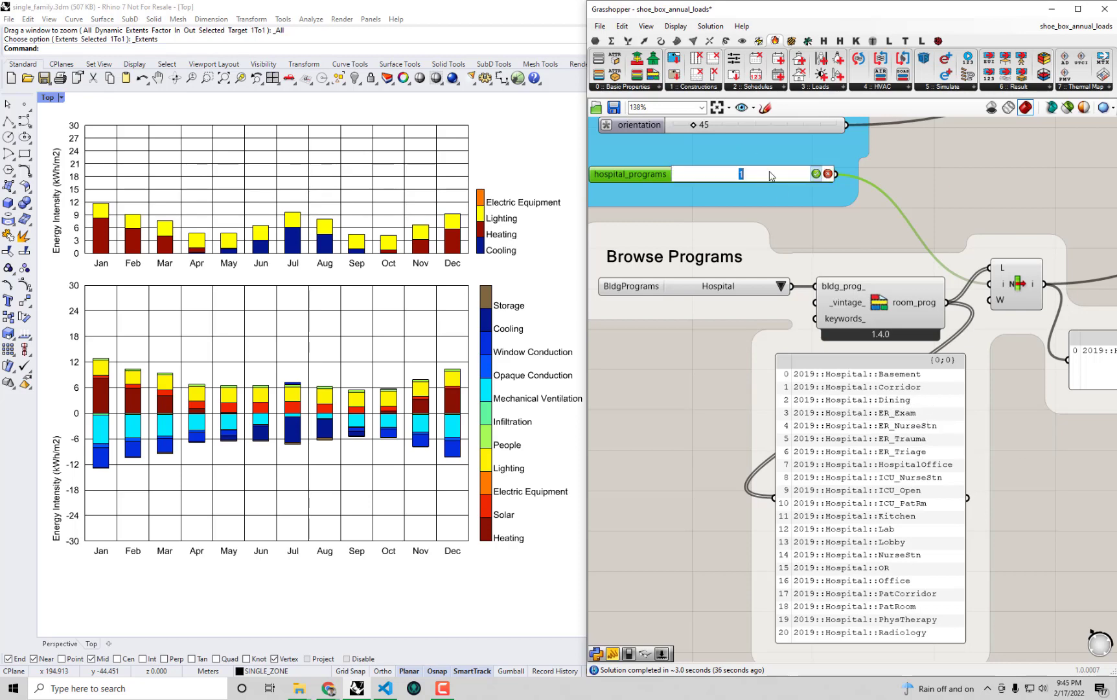
{"action": "type", "text": "2"}
{"action": "key", "text": "Return"}
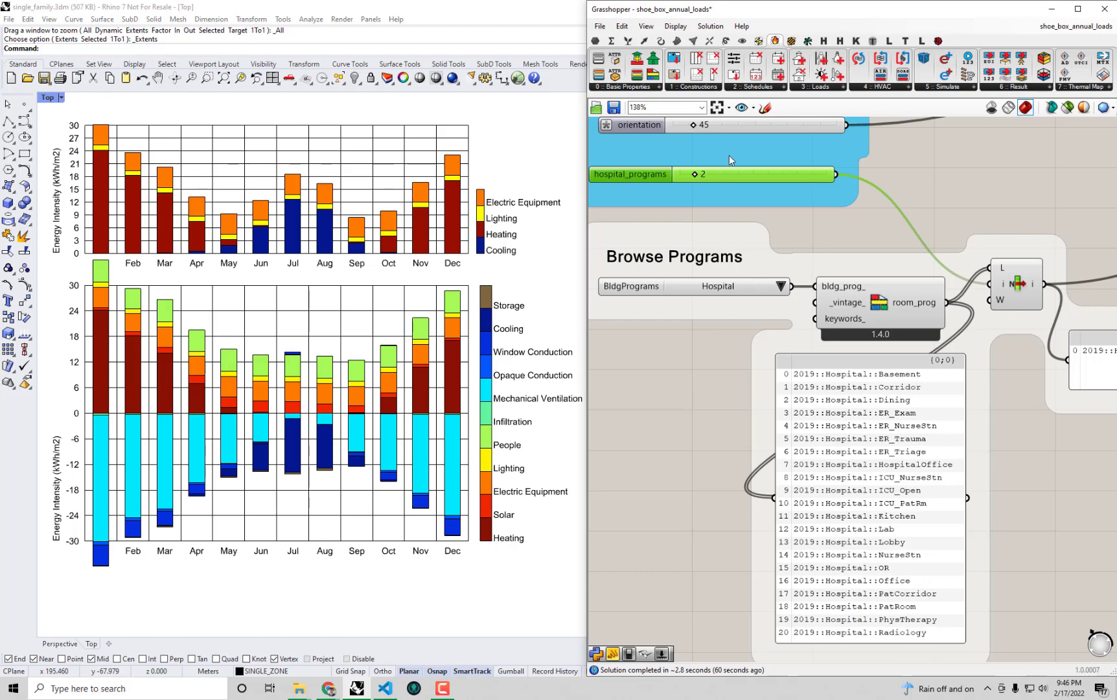
- Enter 18 in hospital_programs to select 2019::Hospital::PatRoom
{"action": "double_click", "coordinate": [730, 176]}
{"action": "type", "text": "18"}
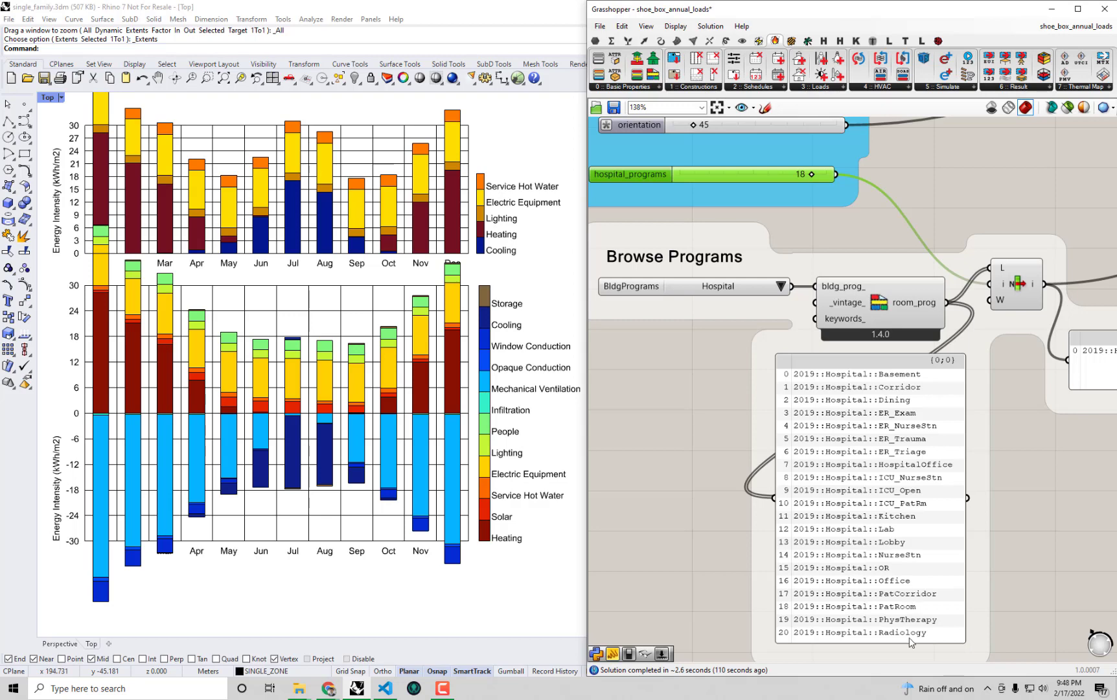
- Set hospital_programs to 20 (Radiology) and adjust the Rhino Top view to inspect the taller bars
{"action": "double_click", "coordinate": [764, 169]}
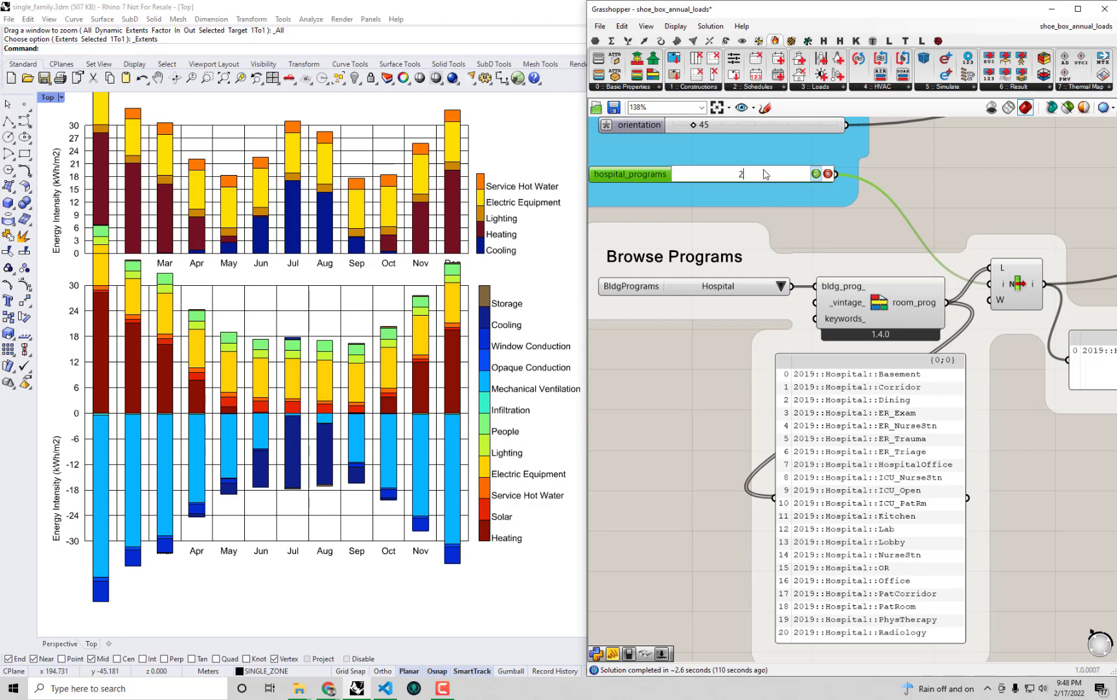
{"action": "type", "text": "20"}
{"action": "key", "text": "Return"}
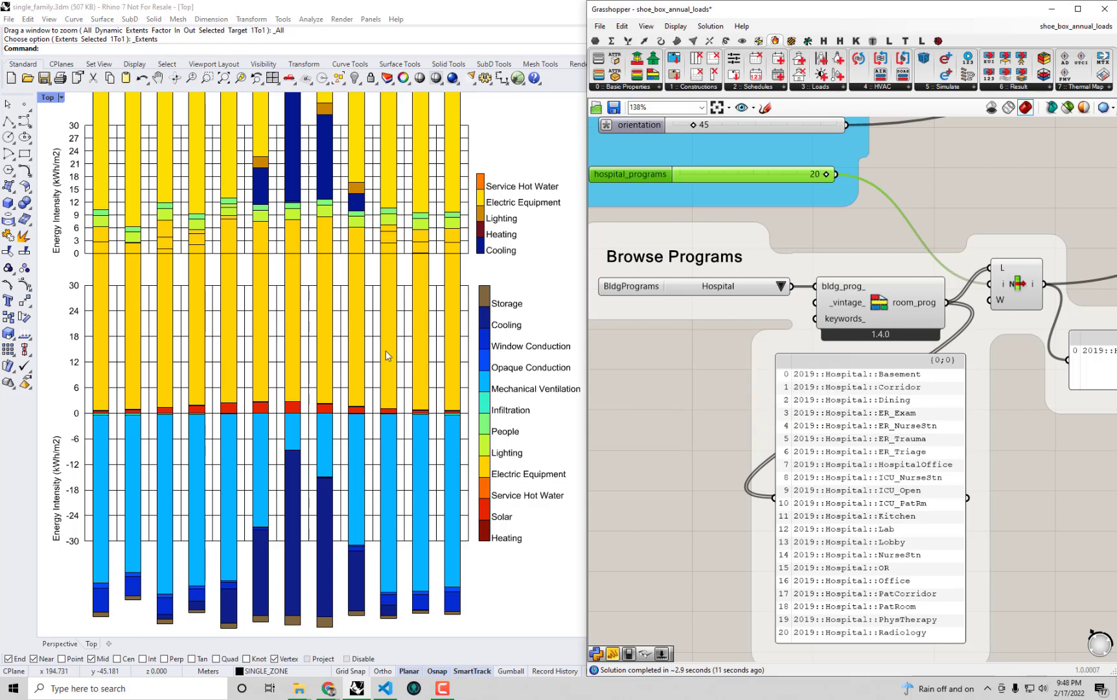
{"action": "scroll", "coordinate": [421, 324], "scroll_direction": "down", "scroll_amount": 5}
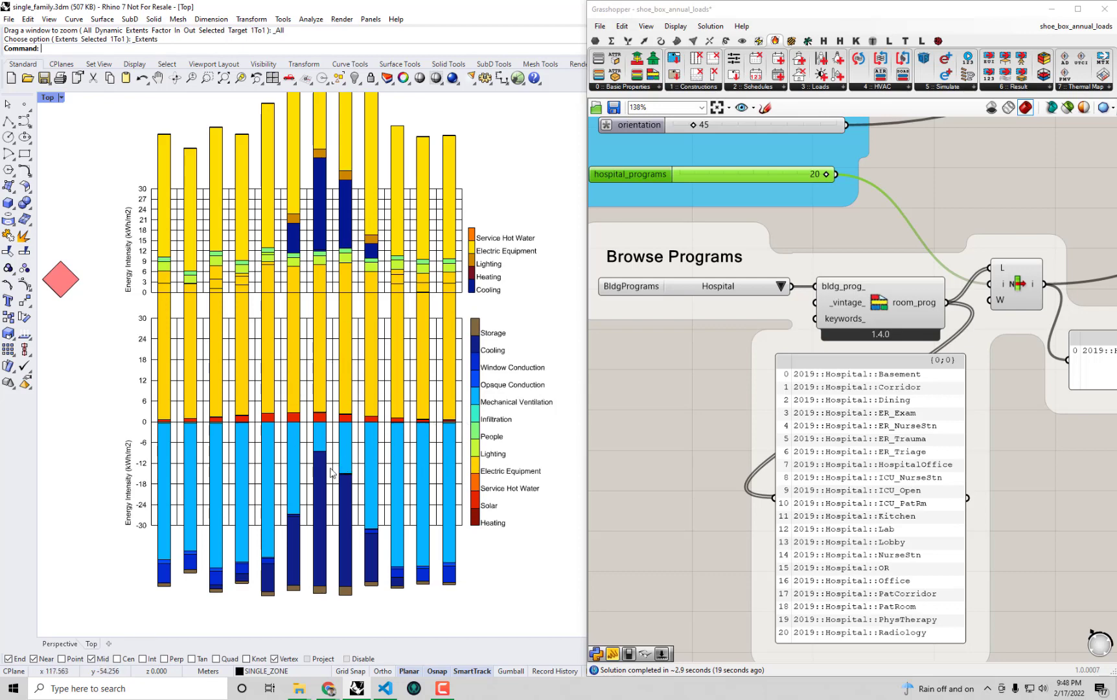
{"action": "scroll", "coordinate": [342, 441], "scroll_direction": "up", "scroll_amount": 1}
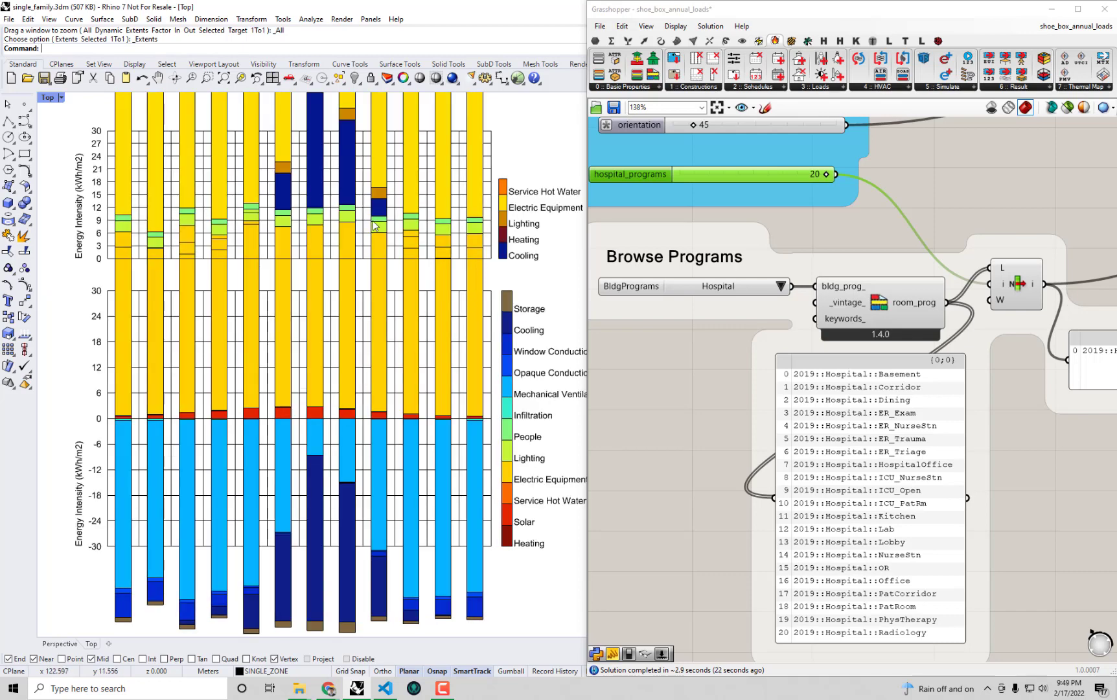
{"action": "mouse_move", "coordinate": [453, 457]}
{"action": "right_mouse_down"}
{"action": "mouse_move", "coordinate": [459, 436]}
{"action": "mouse_move", "coordinate": [455, 453]}
{"action": "right_mouse_up"}
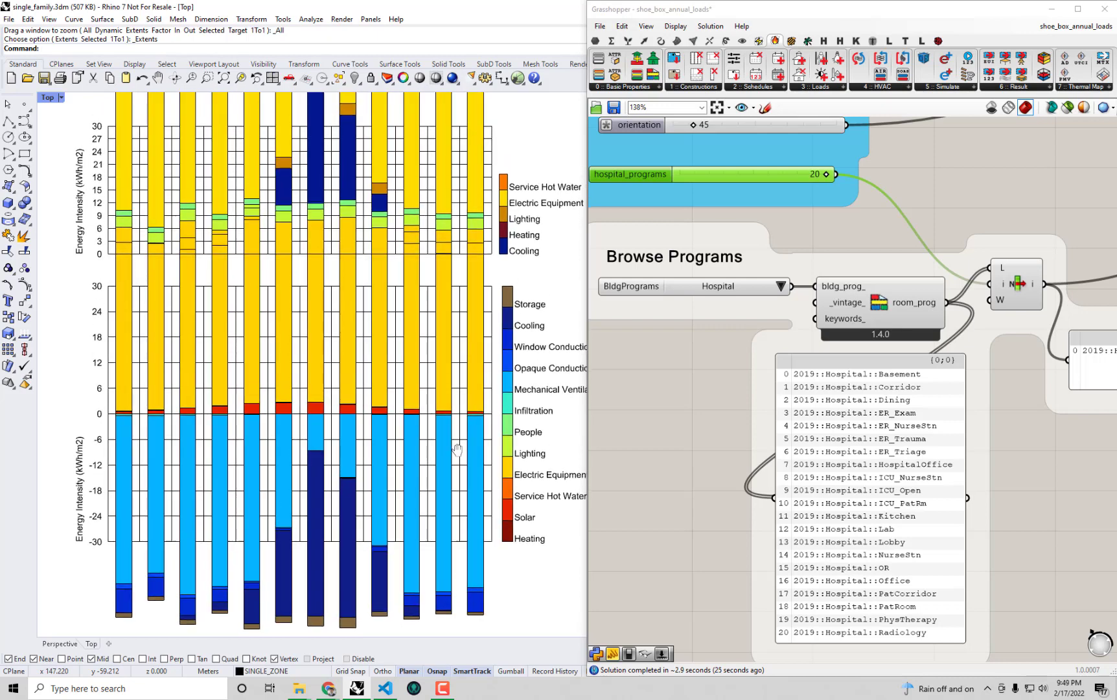
- Reset hospital_programs to 7 (HospitalOffice), then type 12 into it
{"action": "double_click", "coordinate": [753, 173]}
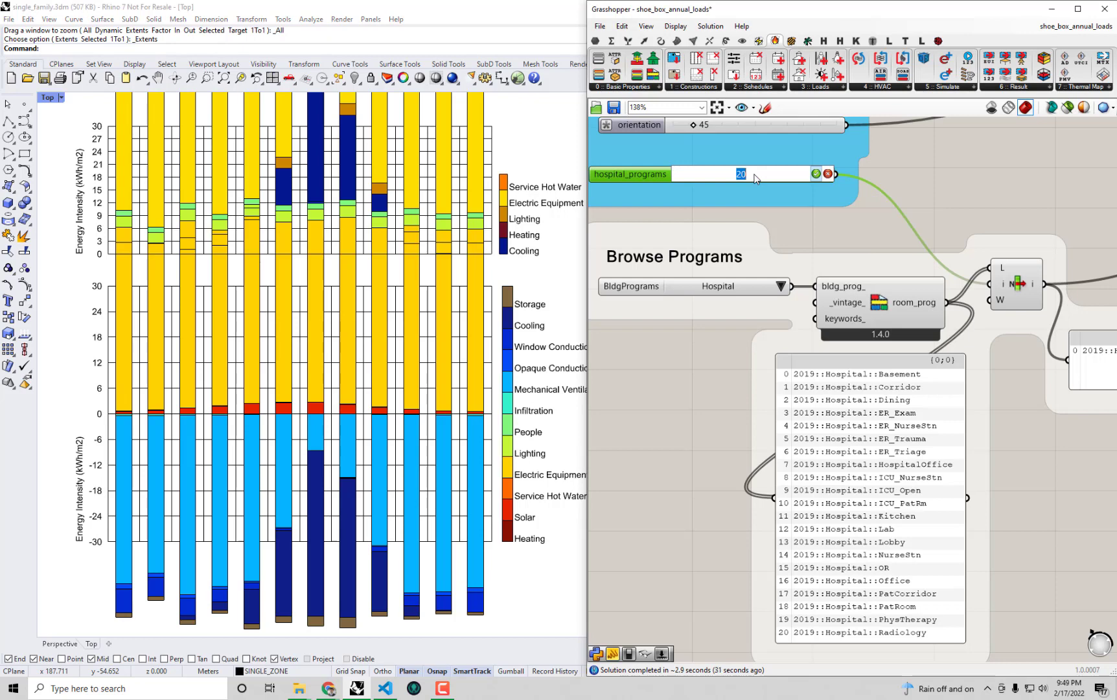
{"action": "type", "text": "7"}
{"action": "key", "text": "Return"}
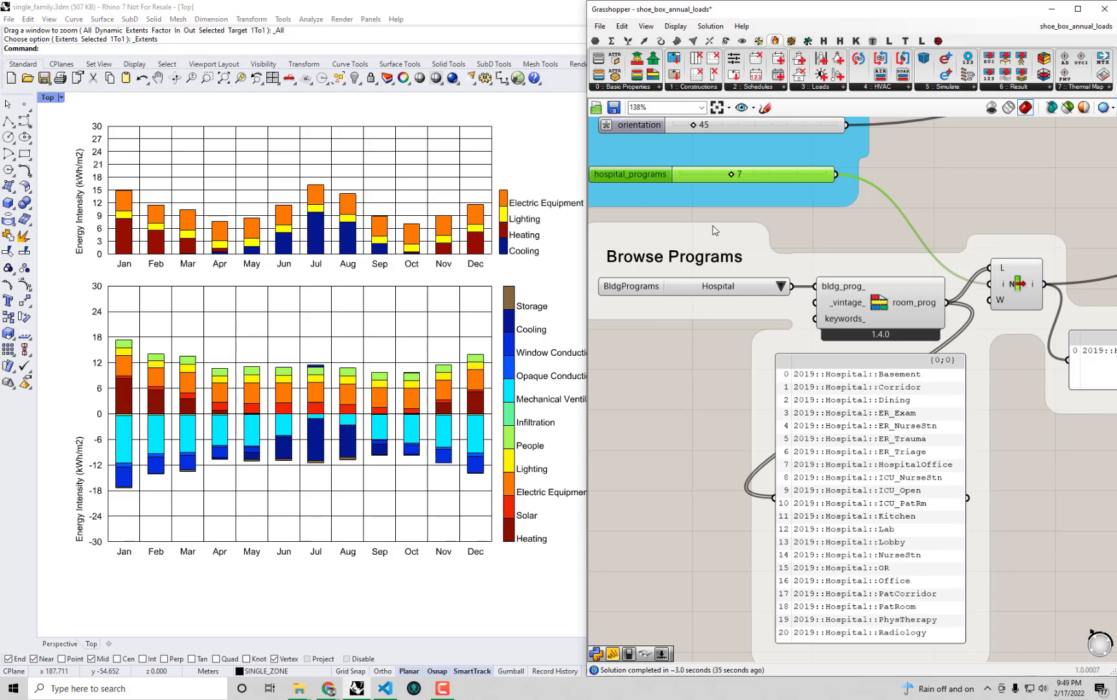
{"action": "double_click", "coordinate": [770, 171]}
{"action": "type", "text": "12"}
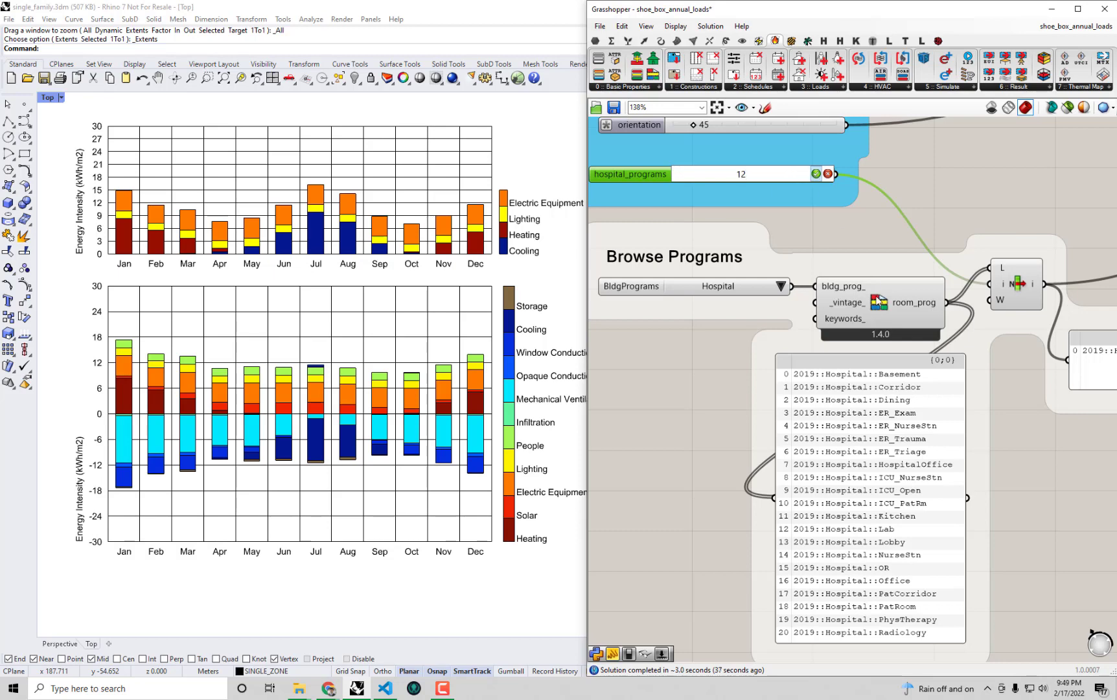
- Confirm hospital_programs 12 to select 2019::Hospital::Lab
{"action": "key", "text": "Return"}
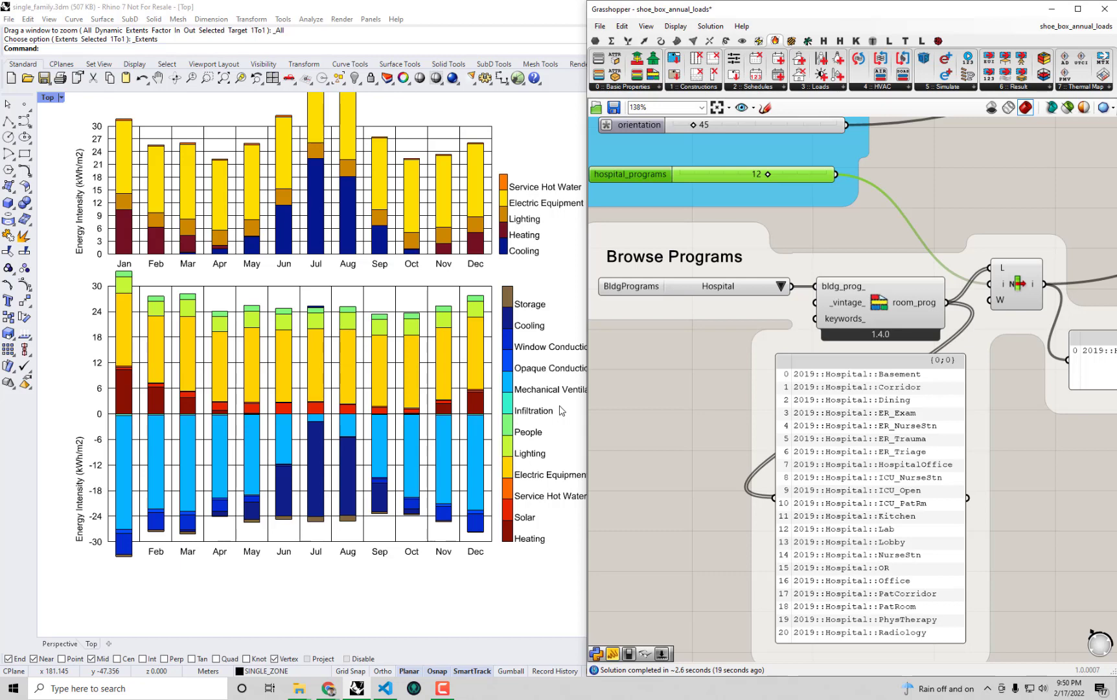
- Zoom the canvas out to 38% and pan so the whole shoebox definition is visible
{"action": "scroll", "coordinate": [734, 339], "scroll_direction": "down", "scroll_amount": 3}
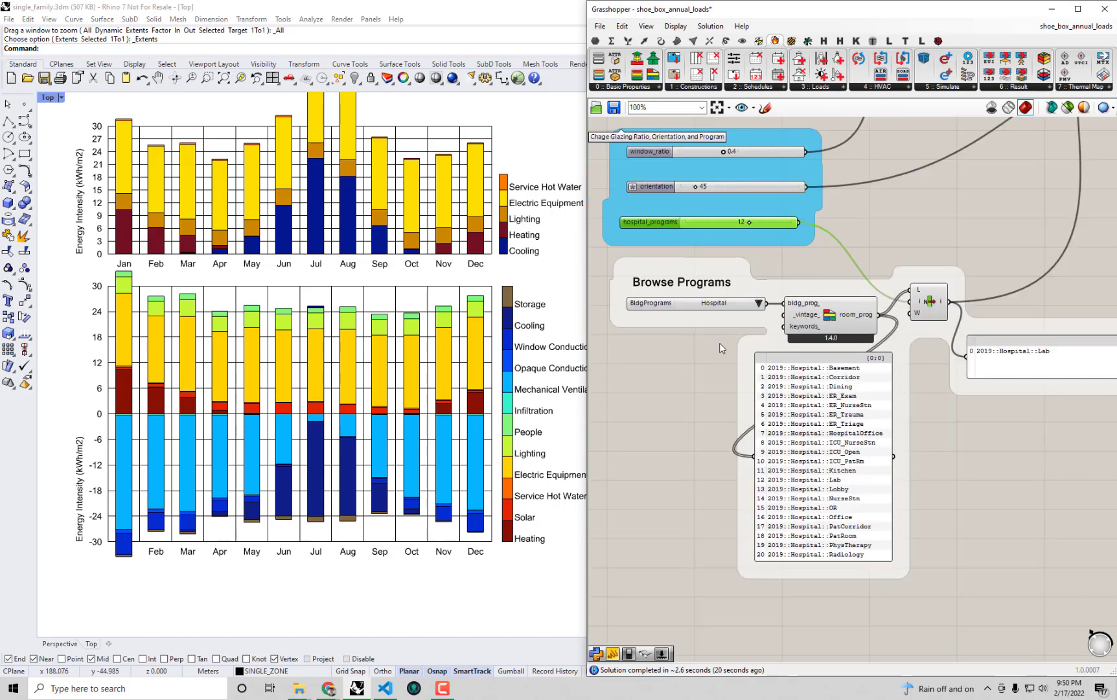
{"action": "right_click_drag", "start_coordinate": [734, 339], "coordinate": [735, 398]}
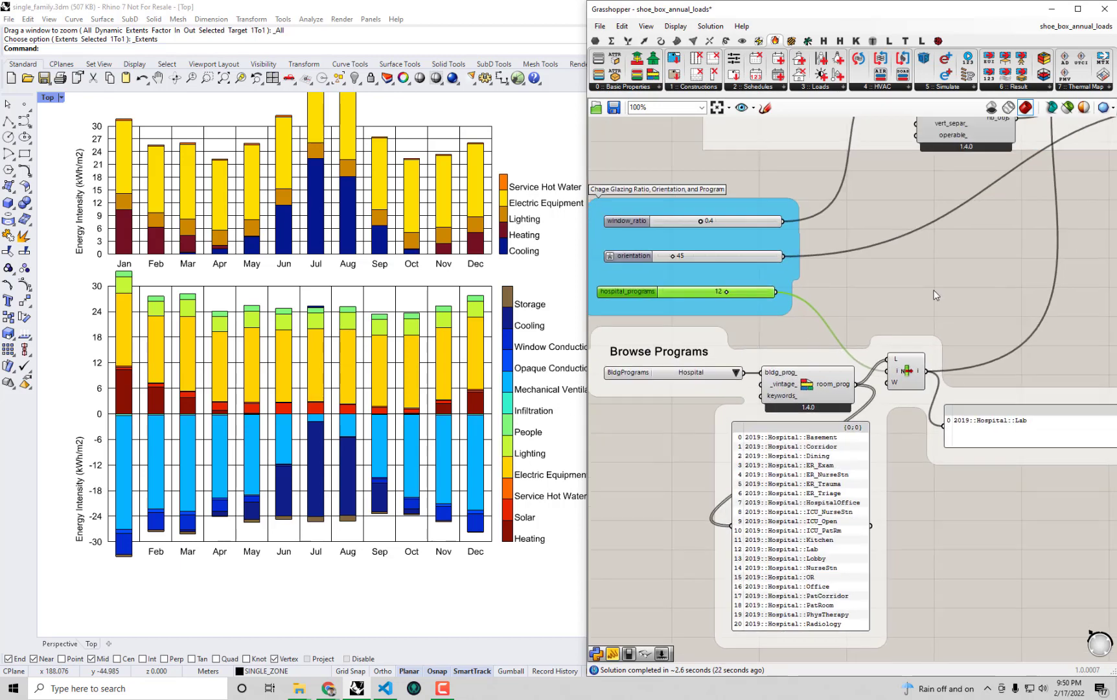
{"action": "scroll", "coordinate": [909, 306], "scroll_direction": "down", "scroll_amount": 5}
{"action": "right_click_drag", "start_coordinate": [902, 315], "coordinate": [827, 268]}
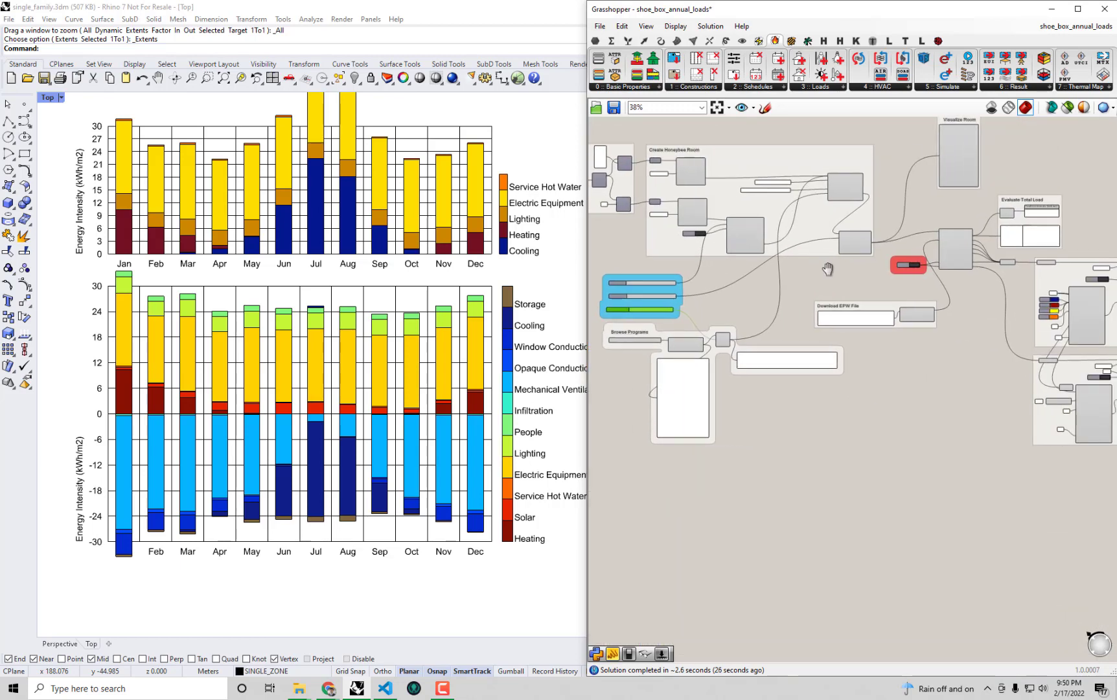